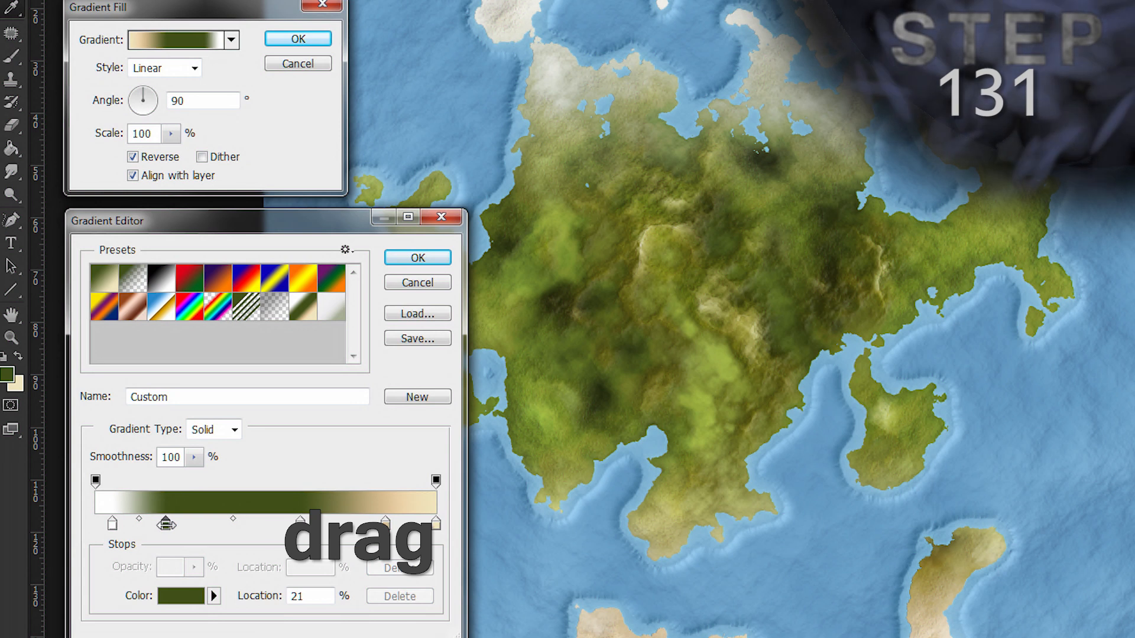
Move the gradient's white and green stops toward the sandy end, place the tan stop at 89%, and accept the edited gradient
left_click_drag(300, 523, 316, 523)
left_click_drag(386, 524, 393, 524)
left_click_drag(217, 524, 221, 524)
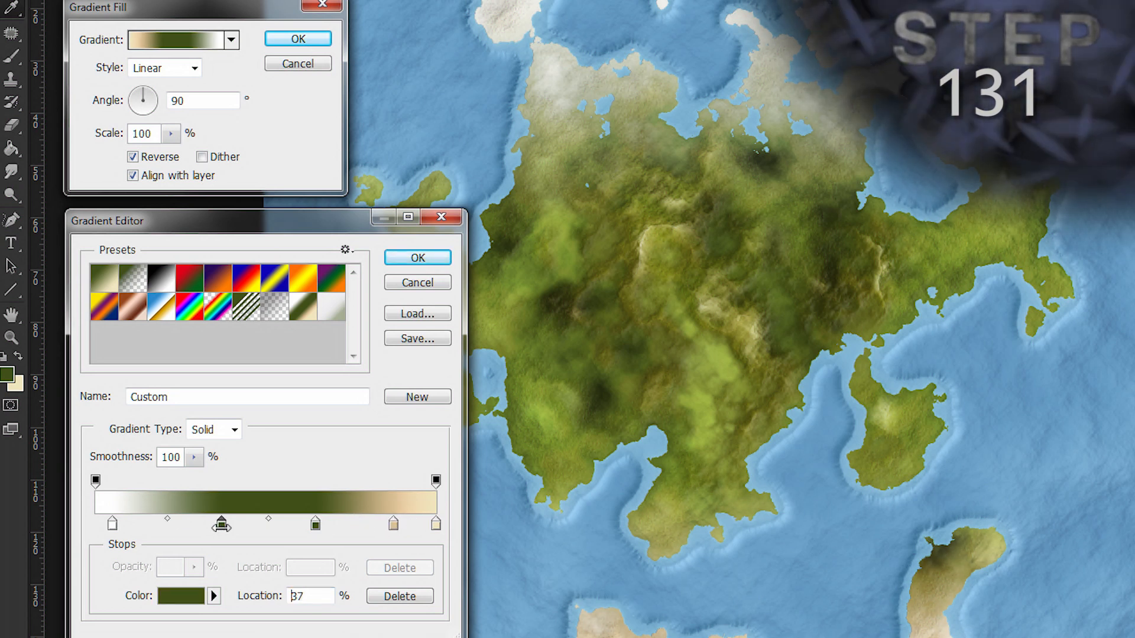
left_click_drag(112, 523, 145, 523)
left_click_drag(221, 523, 240, 523)
left_click_drag(315, 524, 398, 523)
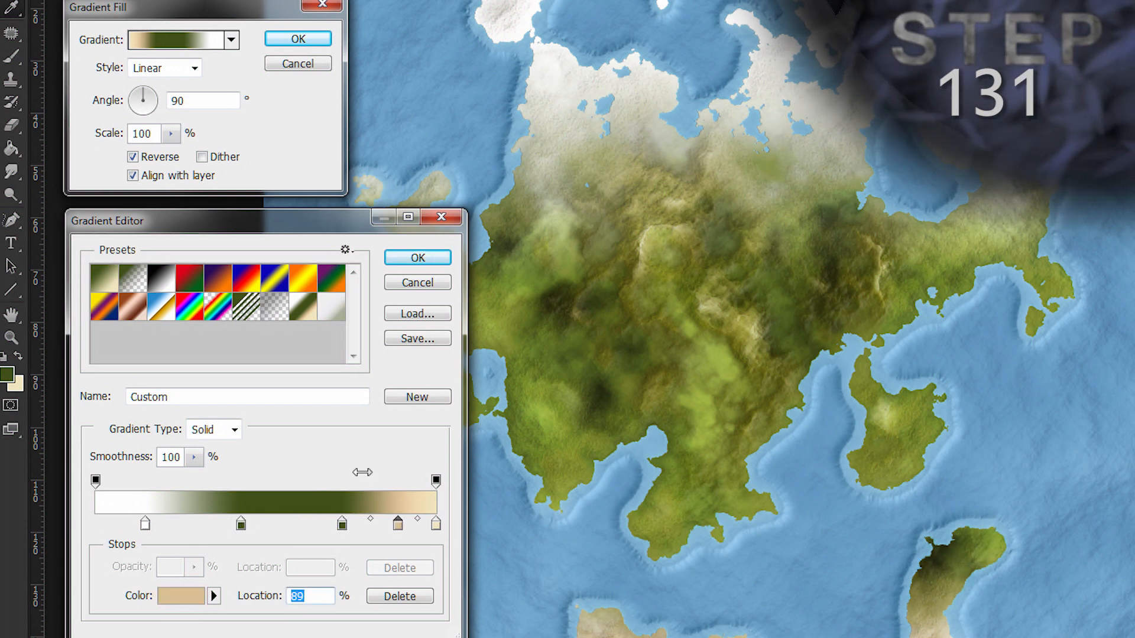
left_click(410, 258)
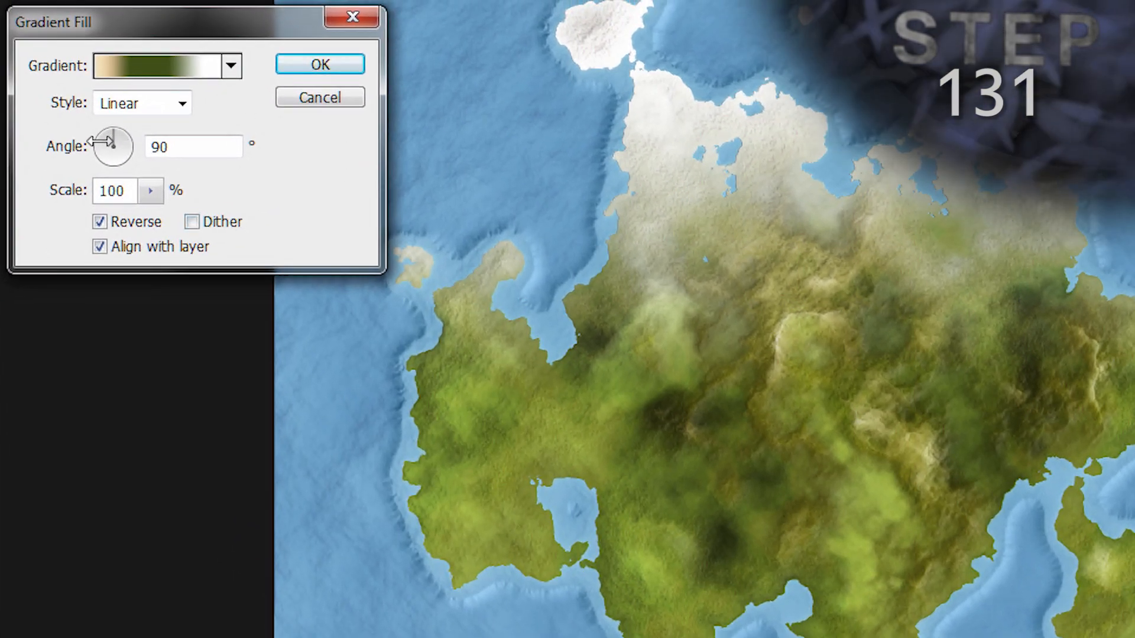
Try a rotated angle and the Reflected style for the gradient fill, restoring 90° and Linear
left_click_drag(100, 140, 103, 149)
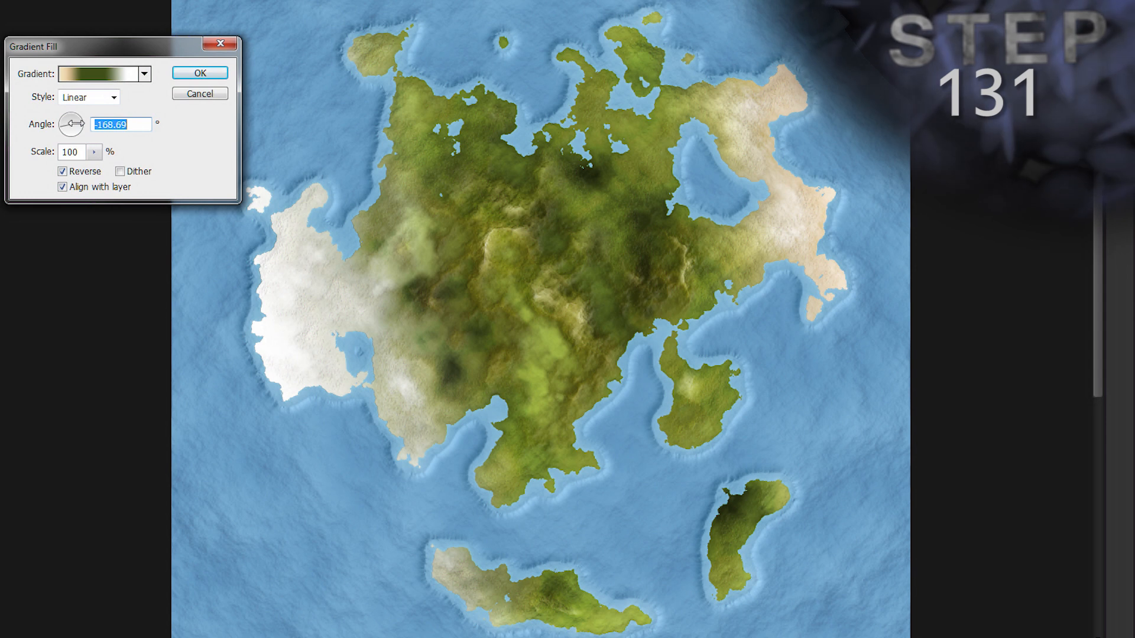
left_click_drag(75, 123, 72, 117)
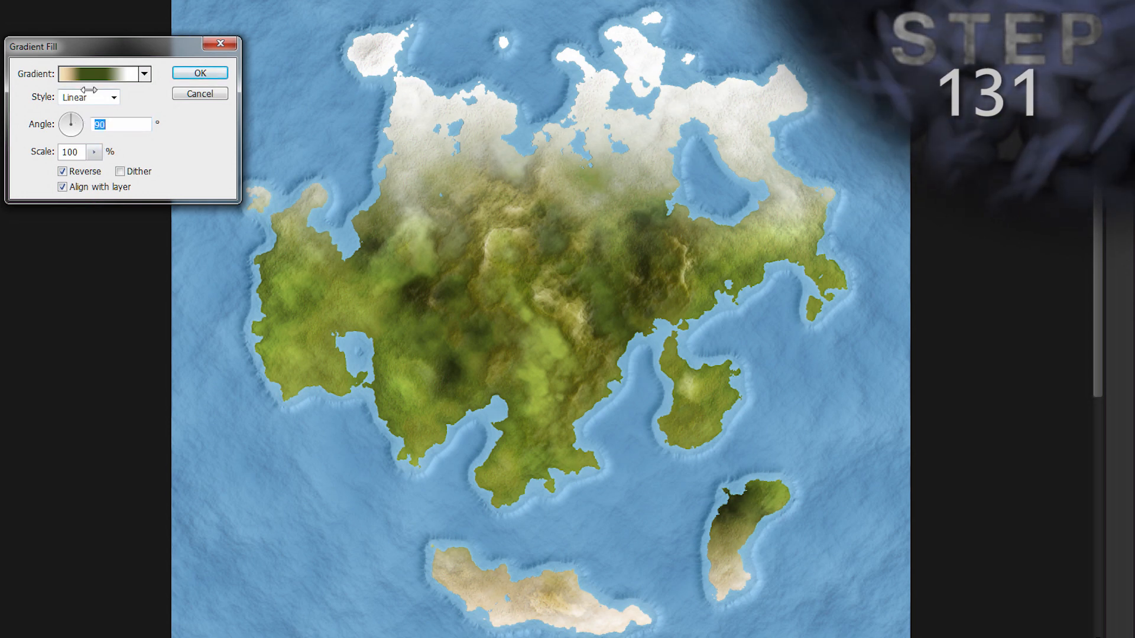
left_click(109, 97)
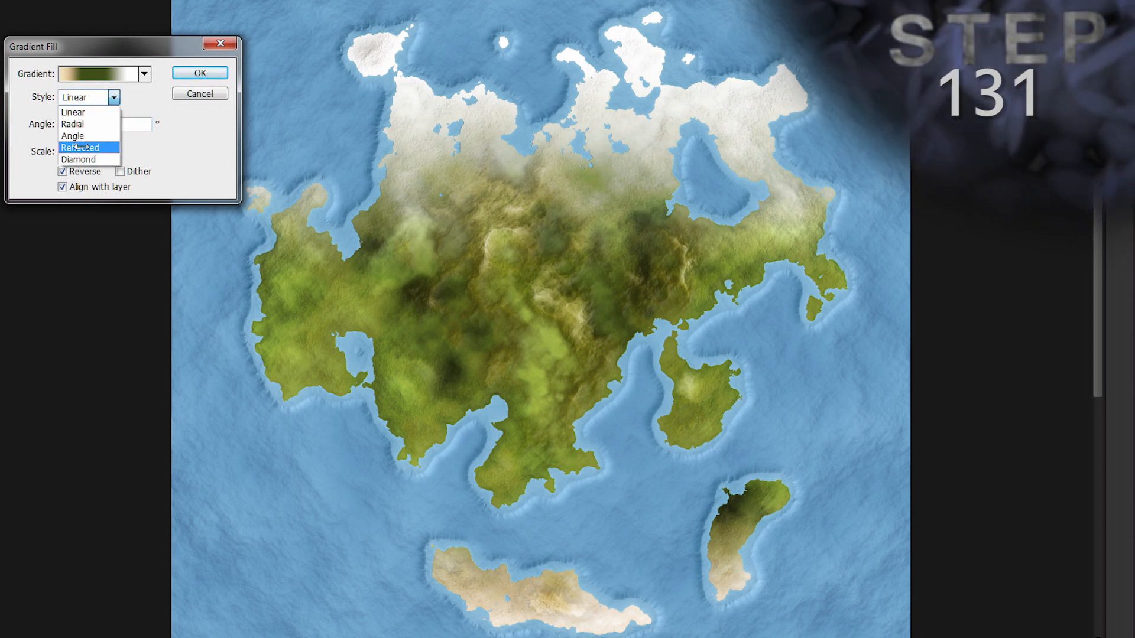
left_click(80, 147)
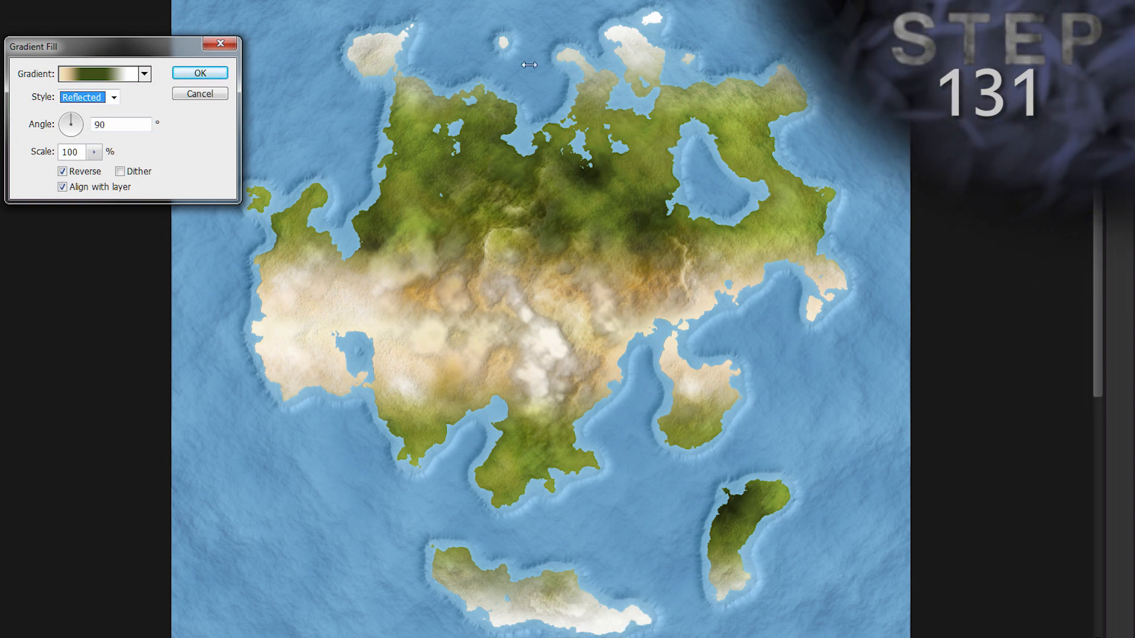
left_click(82, 99)
left_click(75, 113)
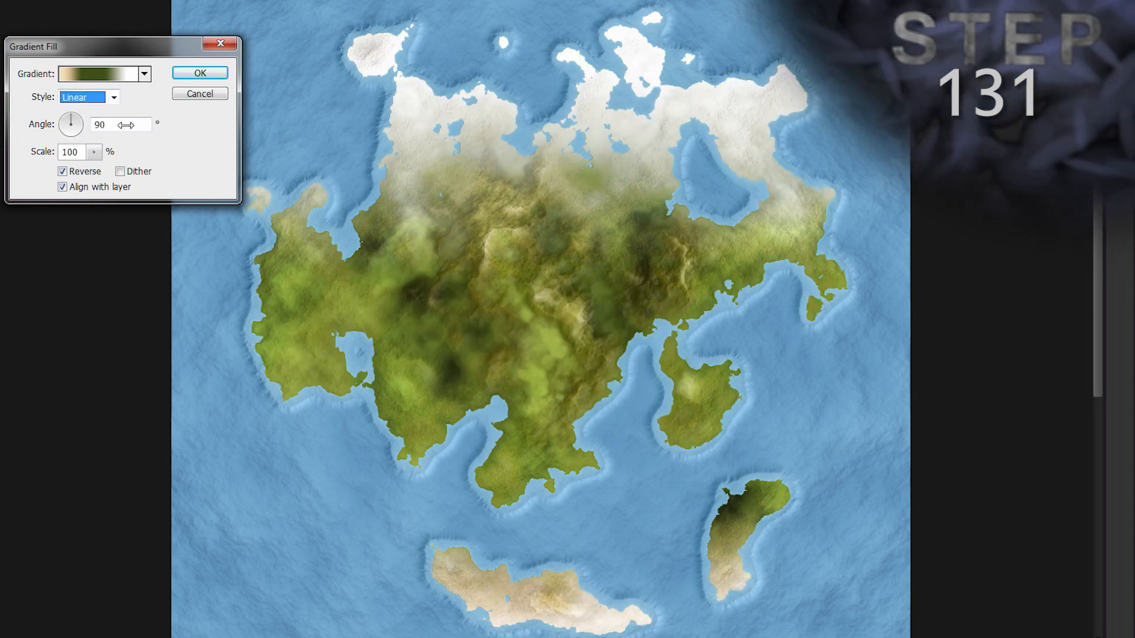
Apply the gradient fill with the Linear style and a 90° angle
left_click(200, 73)
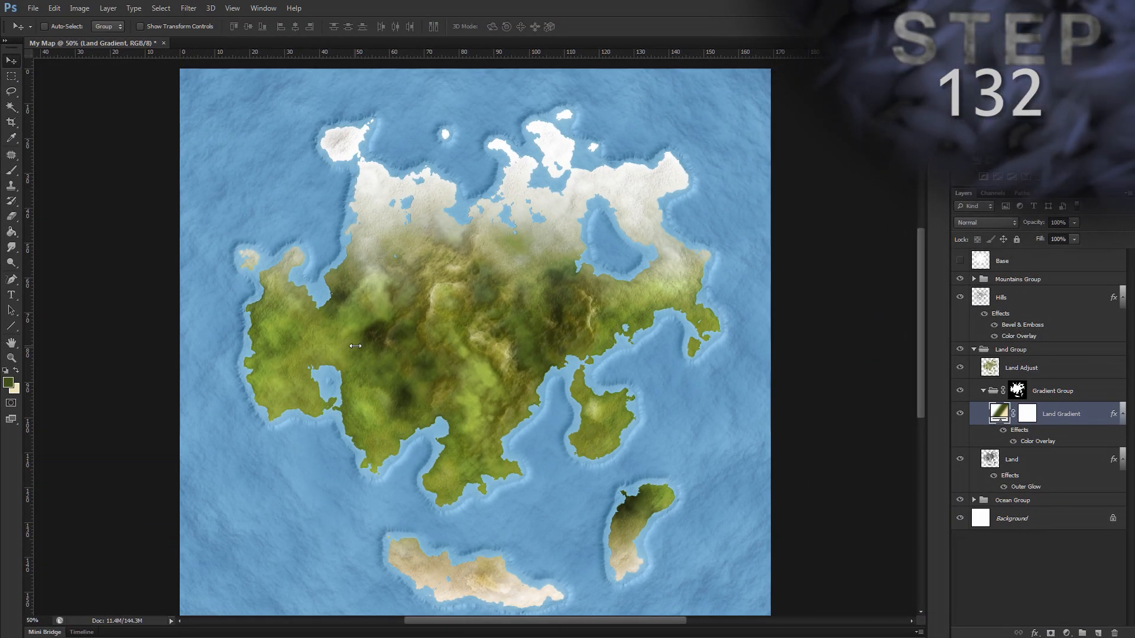
Create a new layer named Land Gradient Adjust above the Land Gradient layer
key("ctrl+shift+n")
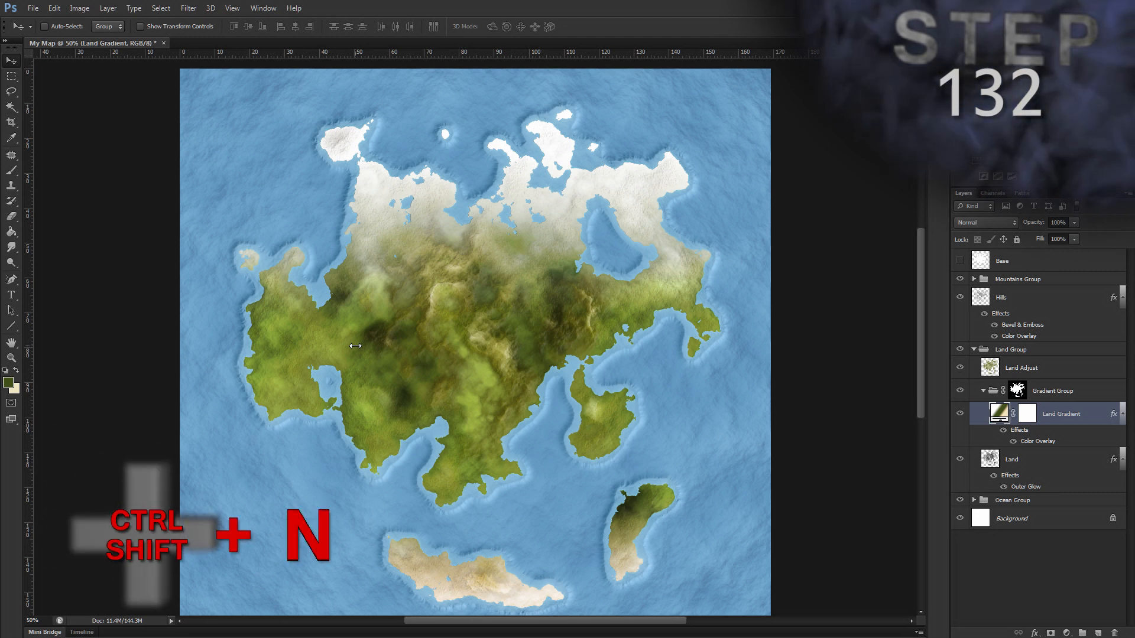
type("Land Gradient Adjust")
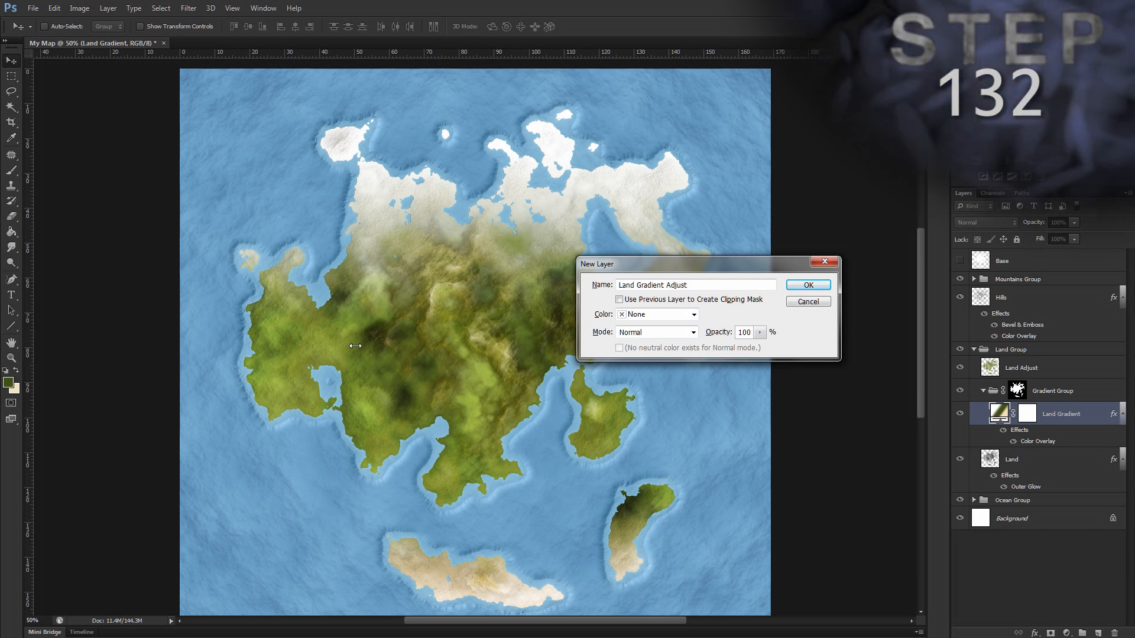
key("Return")
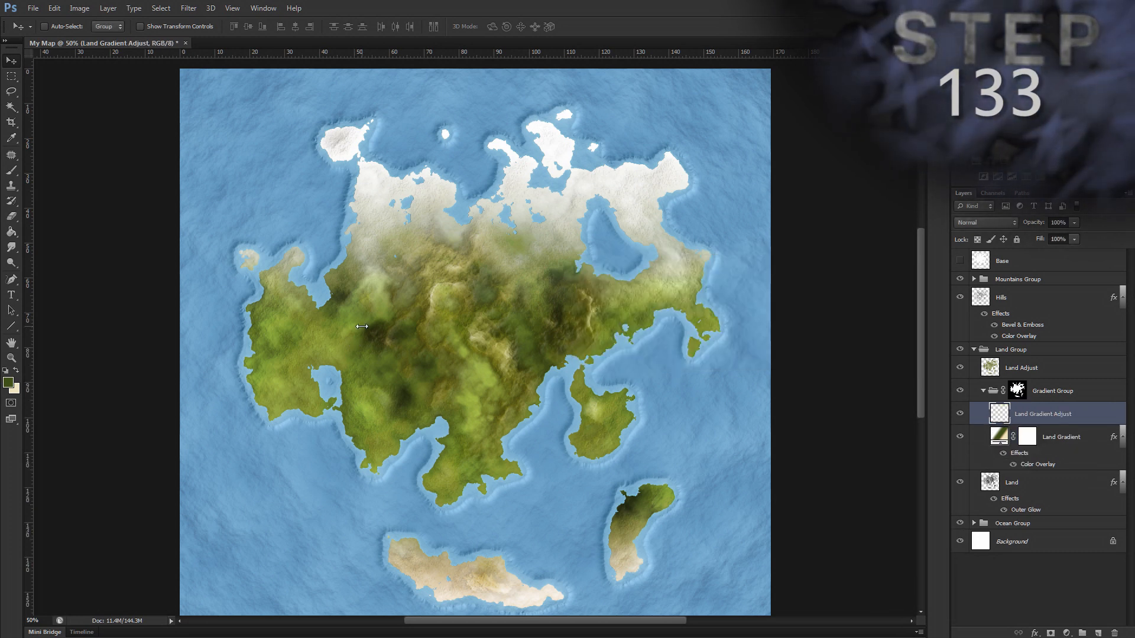
Paint dark green with the Brush tool over the sandy southern part of the southeastern island
key("b")
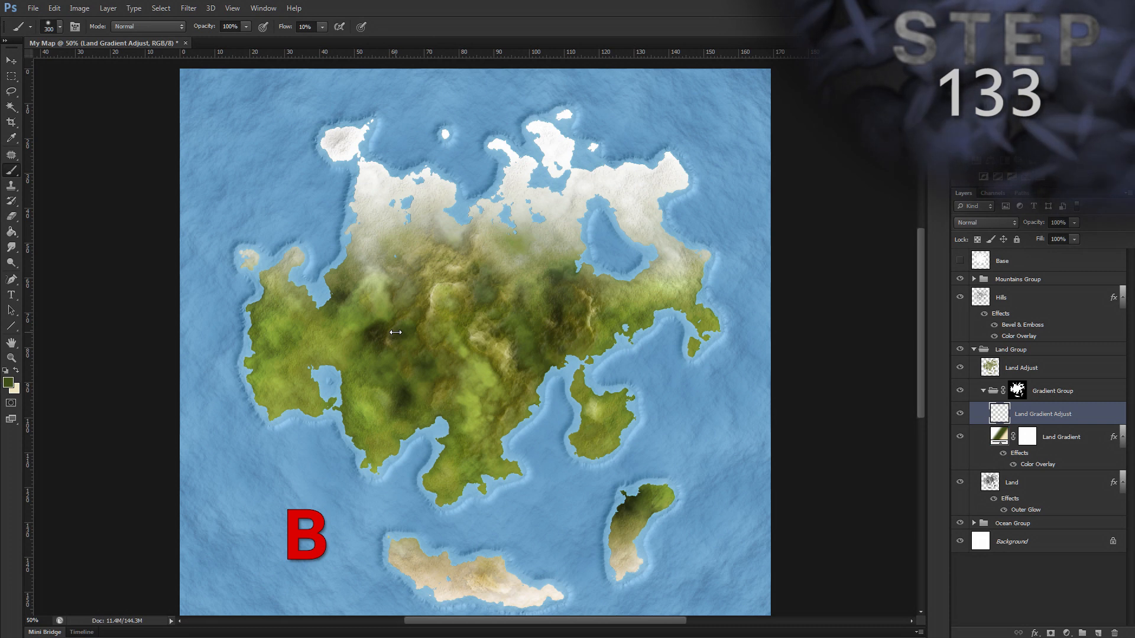
key("shift+b")
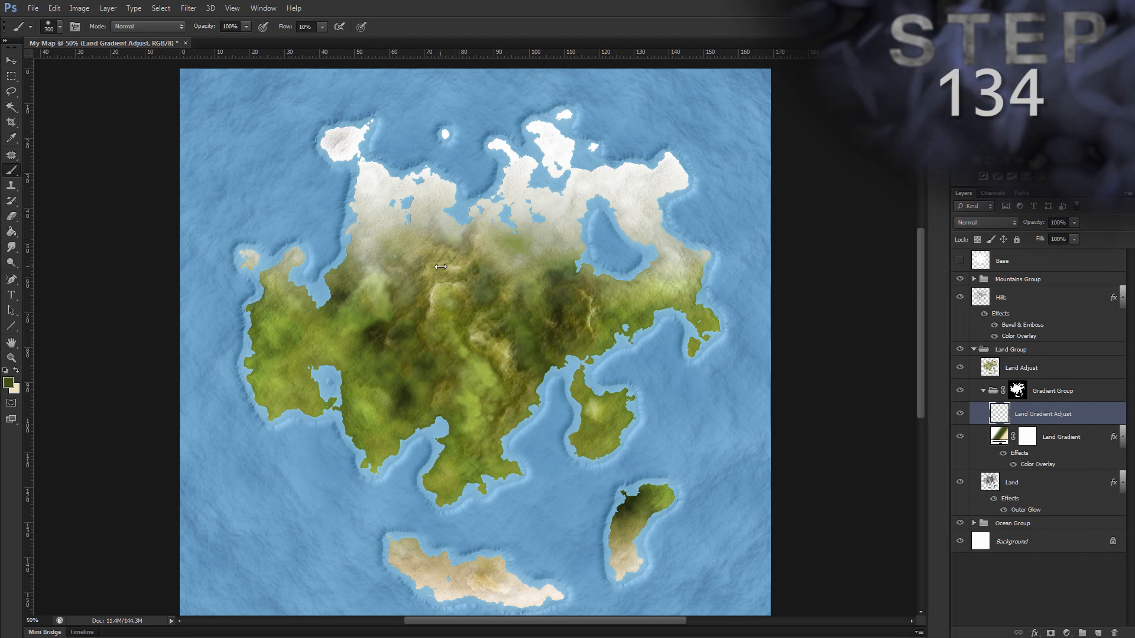
mouse_move(637, 521)
left_mouse_down()
mouse_move(663, 539)
mouse_move(649, 391)
mouse_move(627, 442)
left_mouse_up()
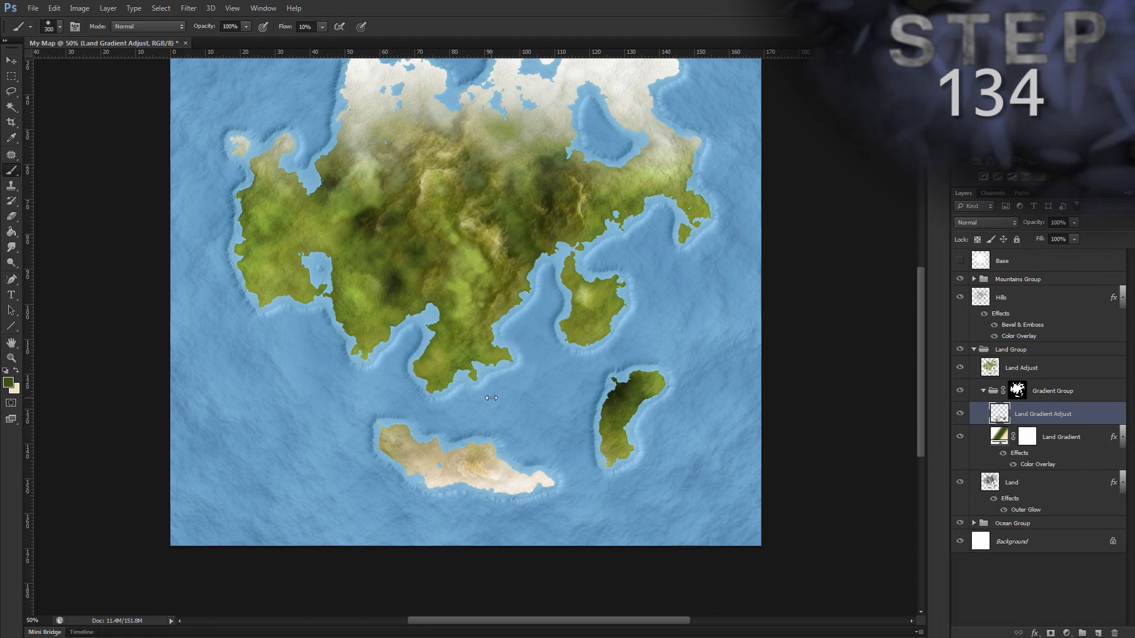
Reduce the brush size and paint green along the edge of the sandy southern island
right_click(524, 381)
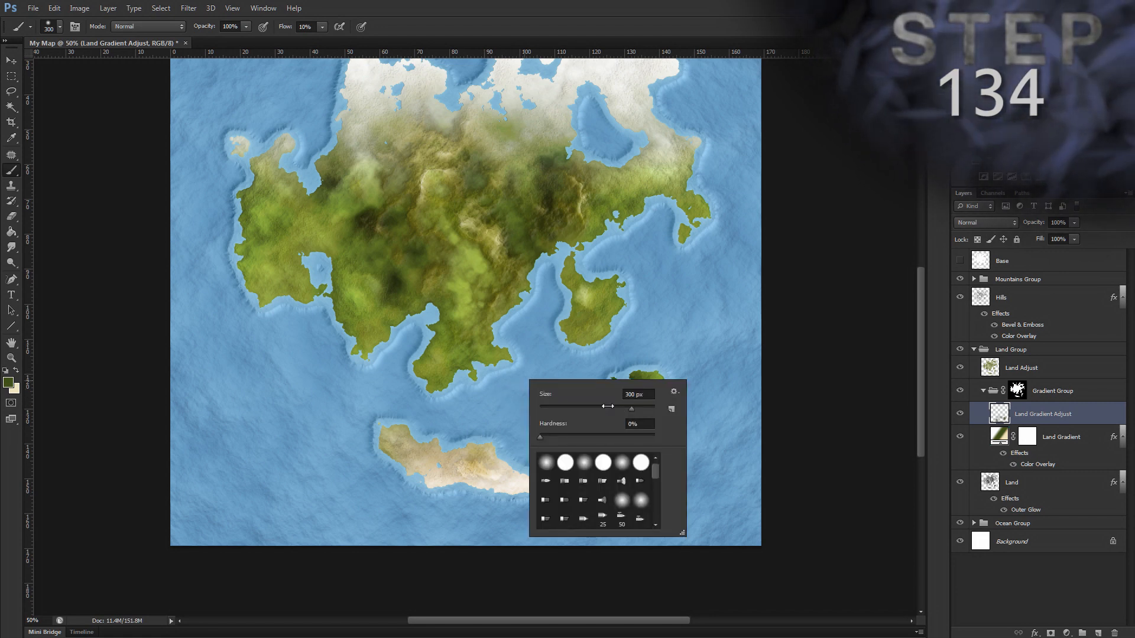
left_click_drag(608, 406, 589, 406)
key("Return")
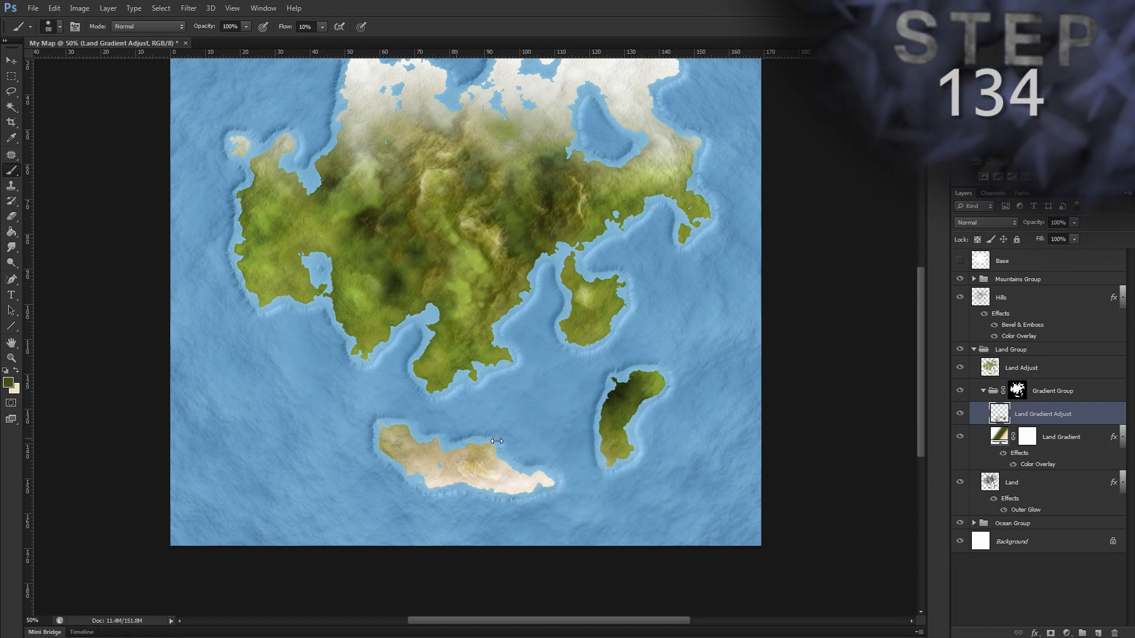
mouse_move(552, 470)
left_mouse_down()
mouse_move(539, 470)
mouse_move(554, 486)
mouse_move(476, 488)
mouse_move(403, 471)
mouse_move(510, 494)
mouse_move(448, 450)
left_mouse_up()
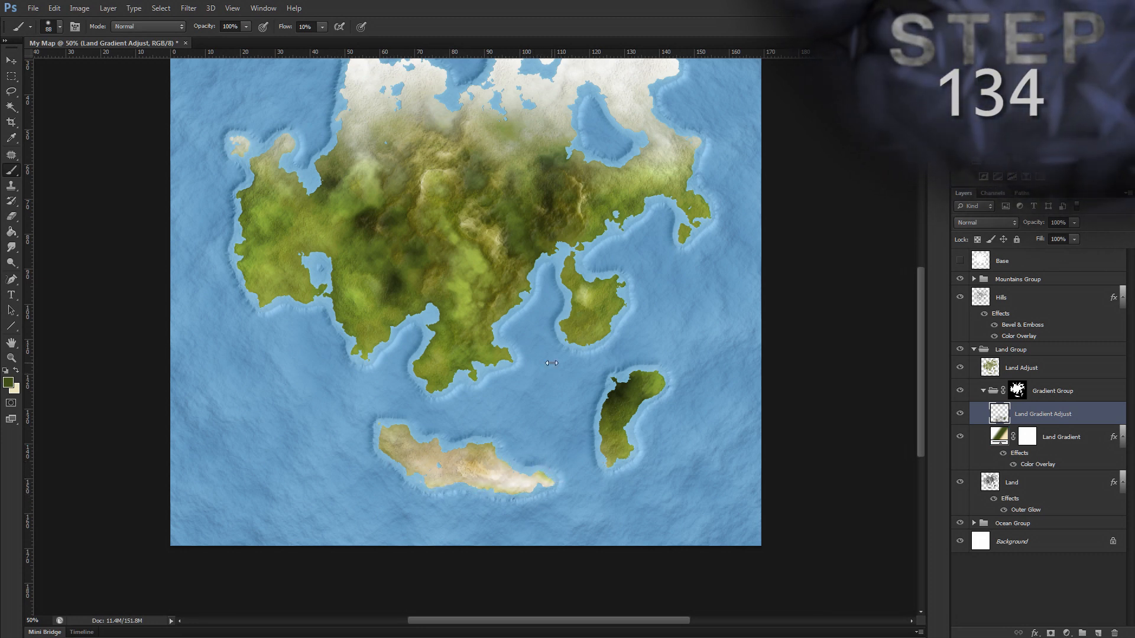
Swap to the cream colour and paint lighter patches over the eastern and central mainland
scroll(505, 388, "up", 3)
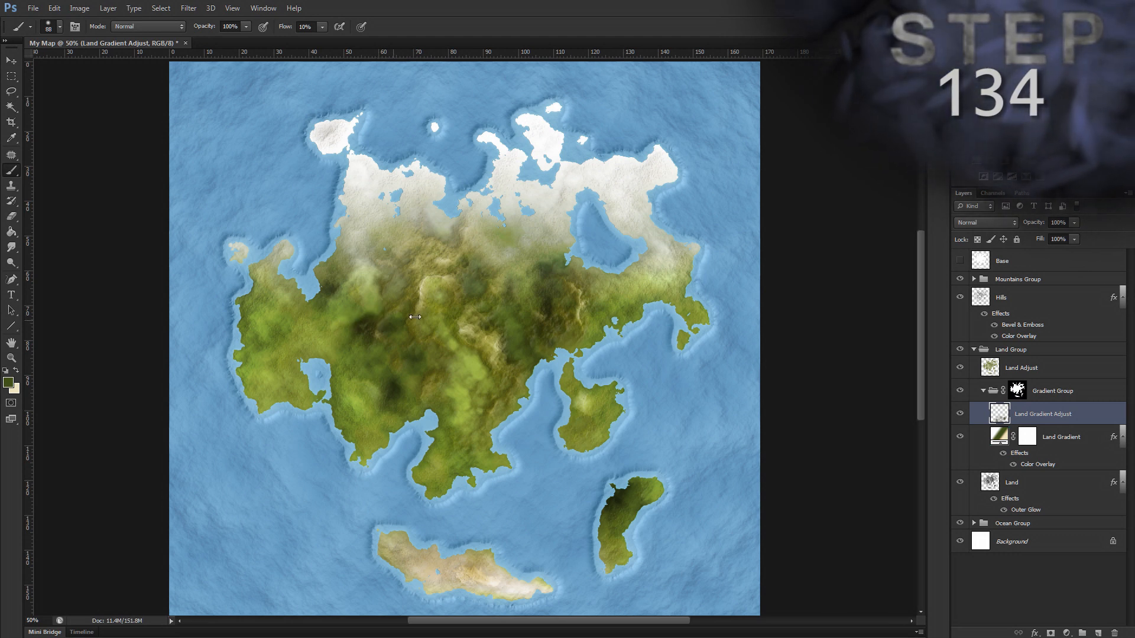
key("x")
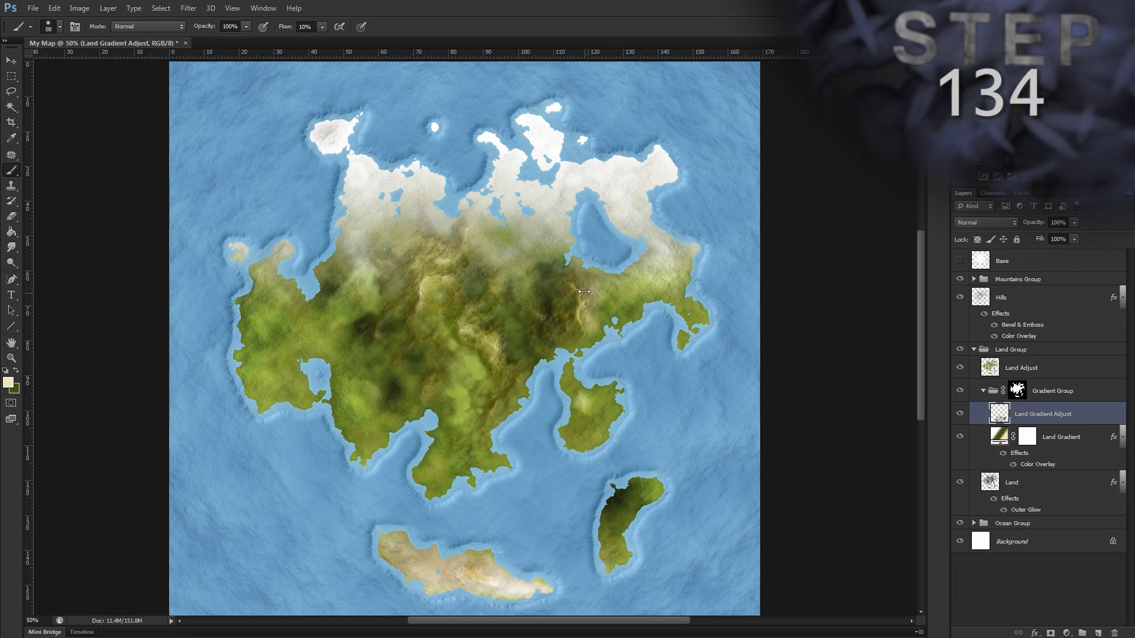
left_click_drag(493, 339, 467, 319)
mouse_move(456, 257)
left_mouse_down()
mouse_move(477, 319)
mouse_move(505, 349)
mouse_move(497, 326)
left_mouse_up()
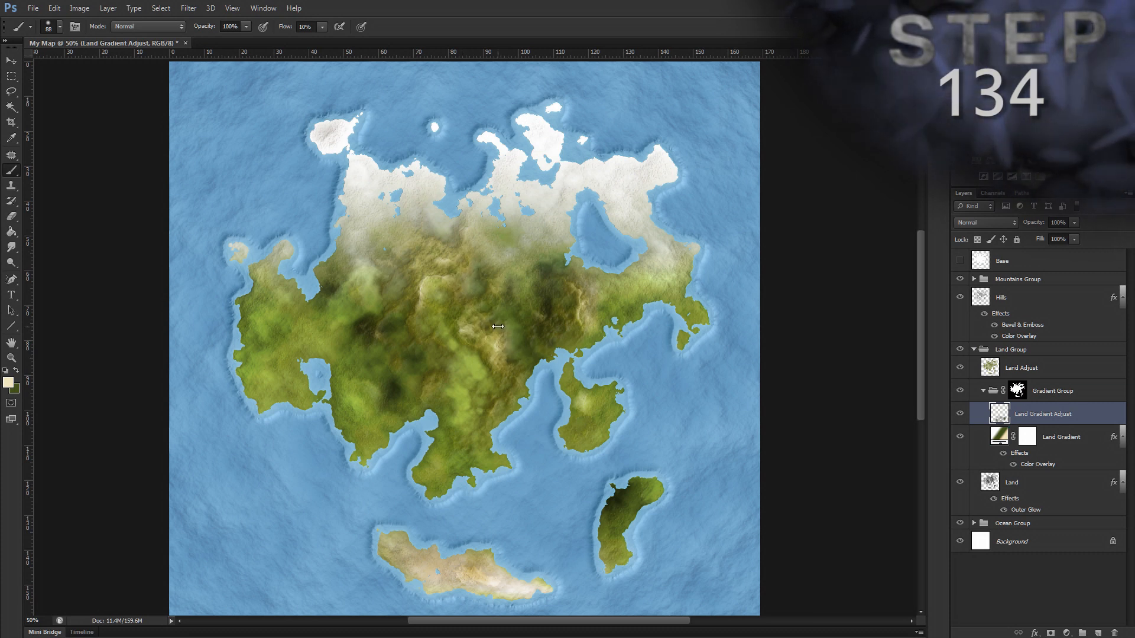
key("x")
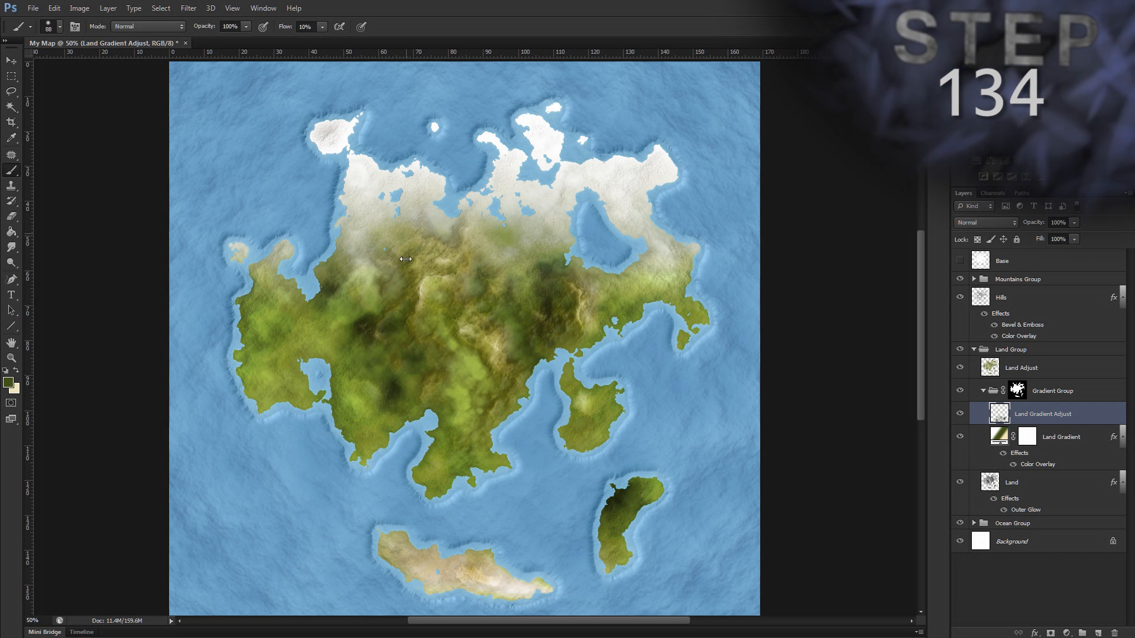
Paint a cream desert area over the western mainland, enlarge the brush, and return to the green foreground colour
key("x")
mouse_move(268, 342)
left_mouse_down()
mouse_move(246, 360)
mouse_move(258, 374)
mouse_move(362, 399)
mouse_move(245, 354)
mouse_move(259, 371)
mouse_move(272, 376)
mouse_move(268, 358)
mouse_move(298, 379)
mouse_move(279, 361)
mouse_move(292, 343)
mouse_move(288, 371)
mouse_move(242, 314)
left_mouse_up()
right_click(264, 372)
left_click(361, 399)
key("x")
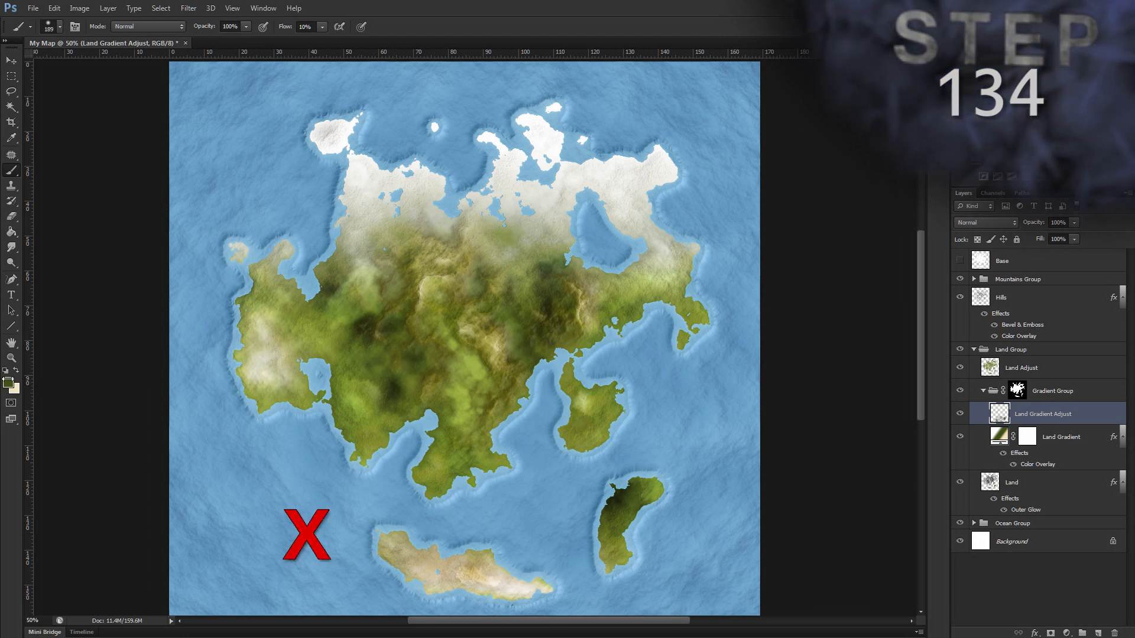
Darken the foreground colour to 16% brightness, giving dark green 222a0d
left_click(8, 382)
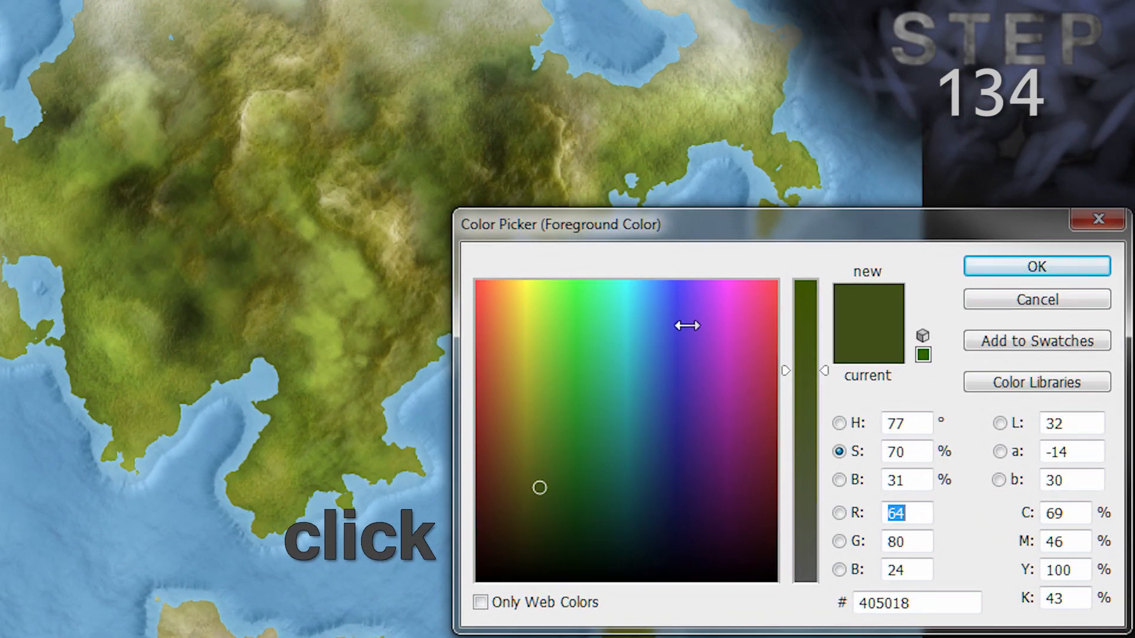
left_click_drag(776, 226, 760, 221)
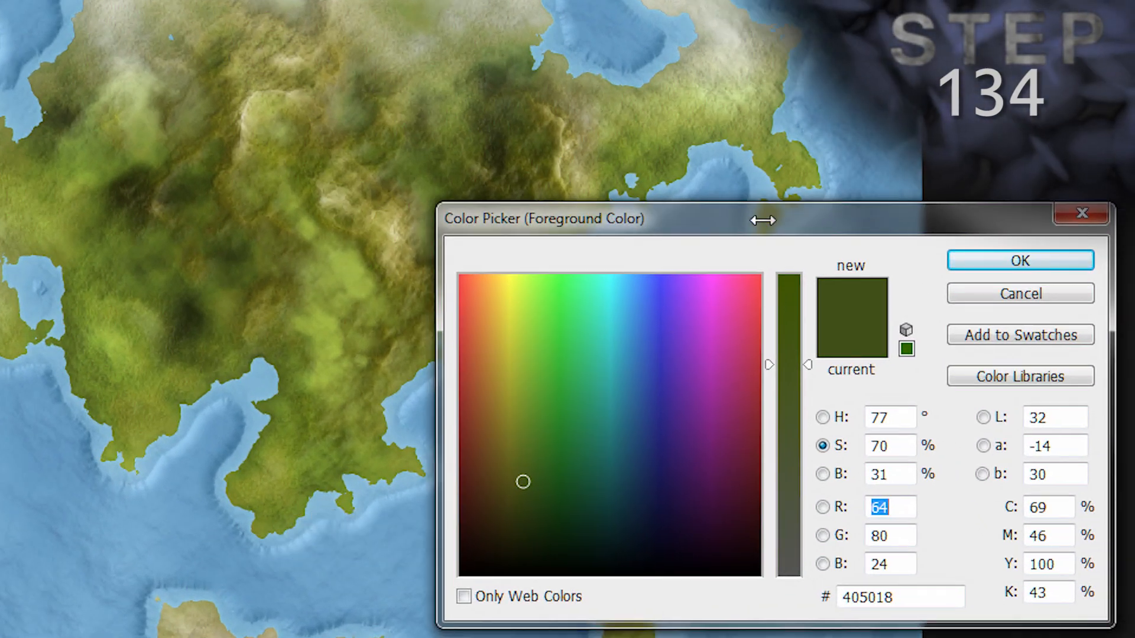
left_click(822, 475)
left_click_drag(795, 510, 793, 526)
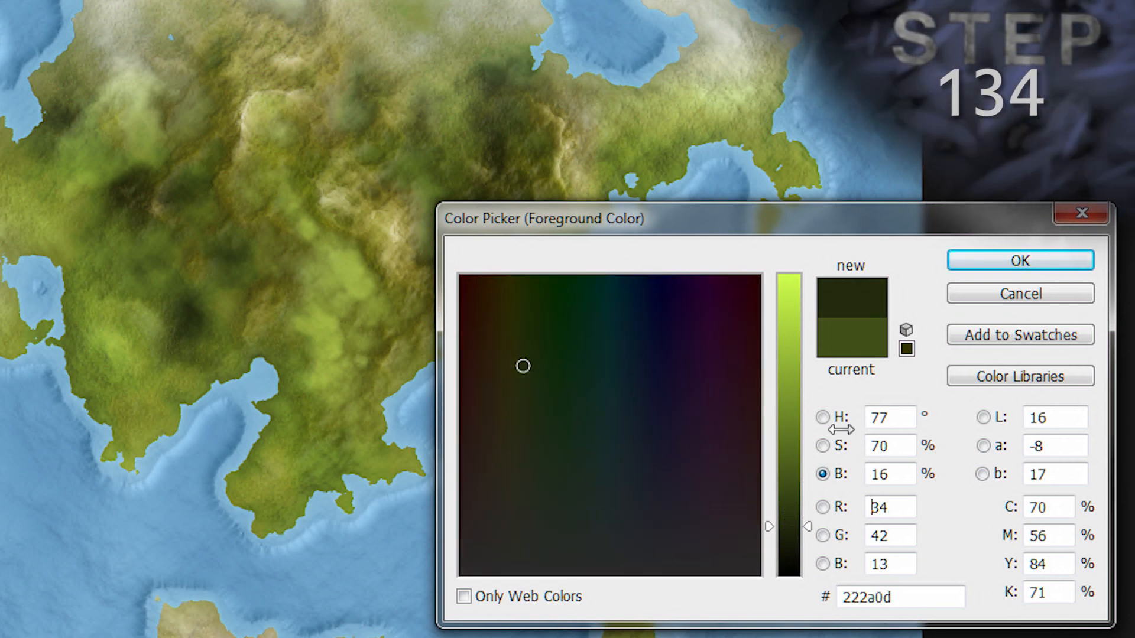
left_click(966, 258)
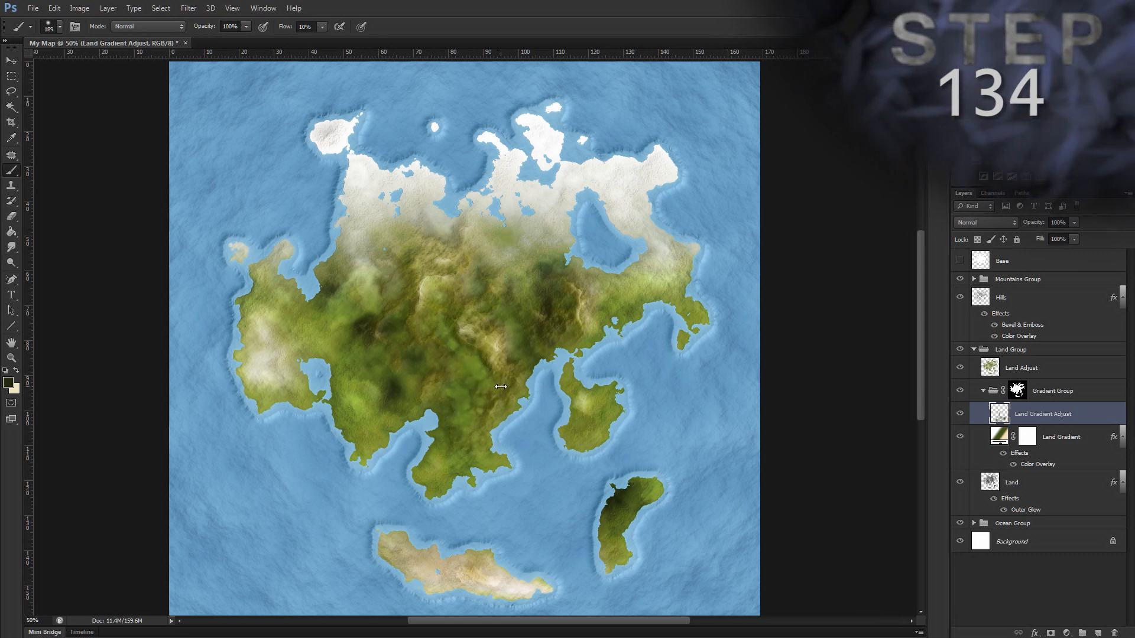
Lighten the foreground colour to 39% brightness, giving medium green 50641e
left_click(7, 383)
left_click_drag(689, 462, 691, 460)
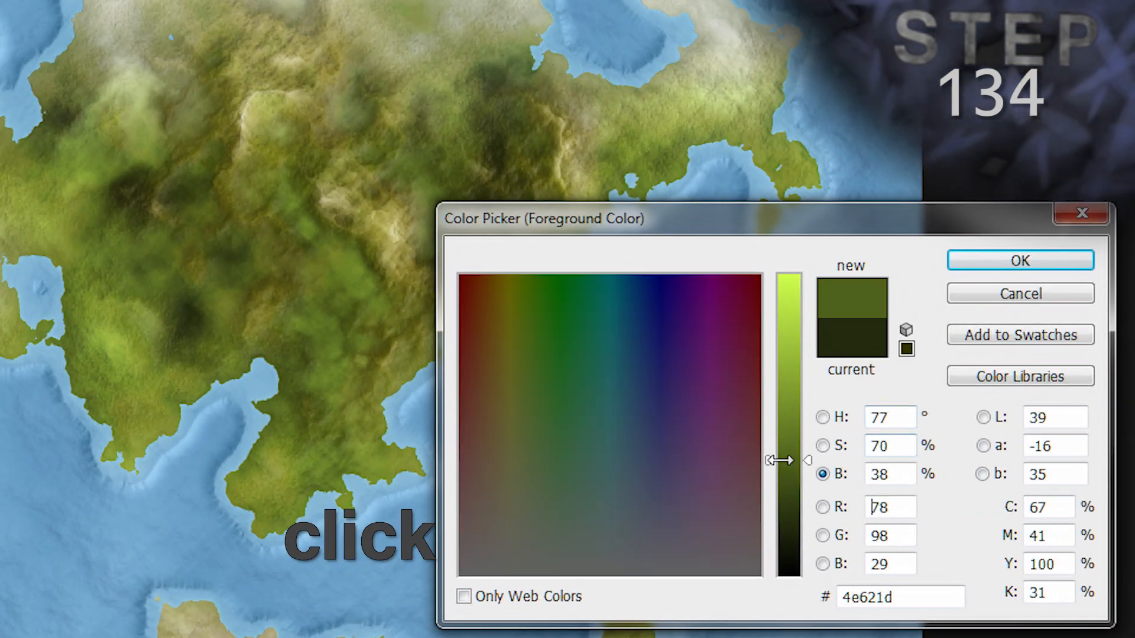
left_click_drag(785, 458, 778, 459)
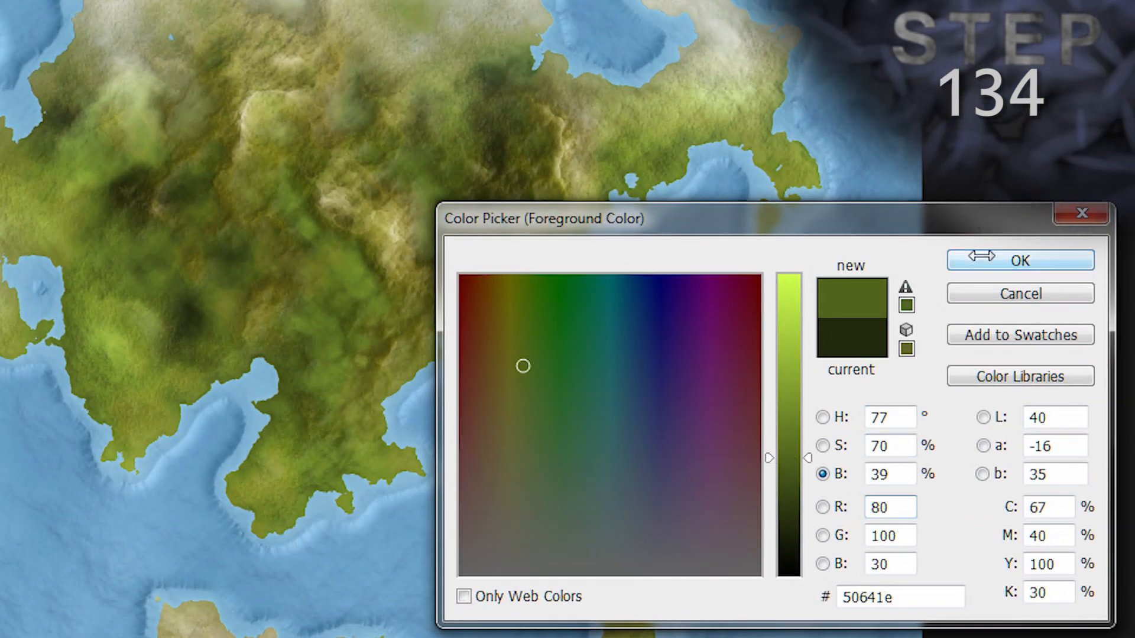
left_click(958, 259)
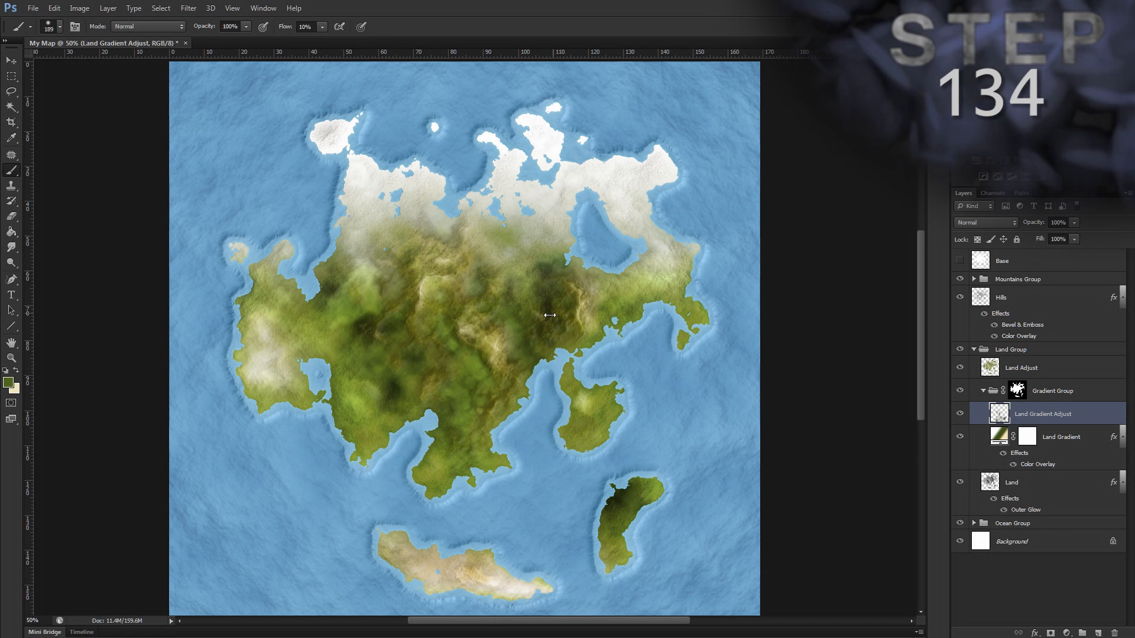
Choose a much brighter yellow-green foreground colour and brush it broadly across the northern and central mainland
left_click(8, 383)
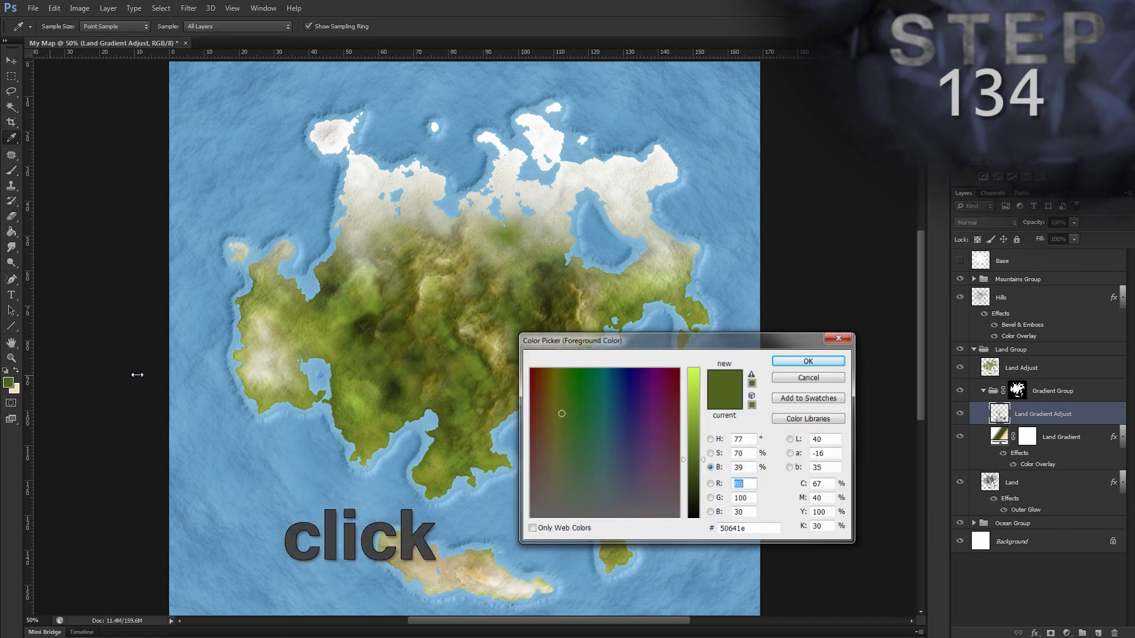
left_click(690, 392)
left_click(779, 363)
key("b")
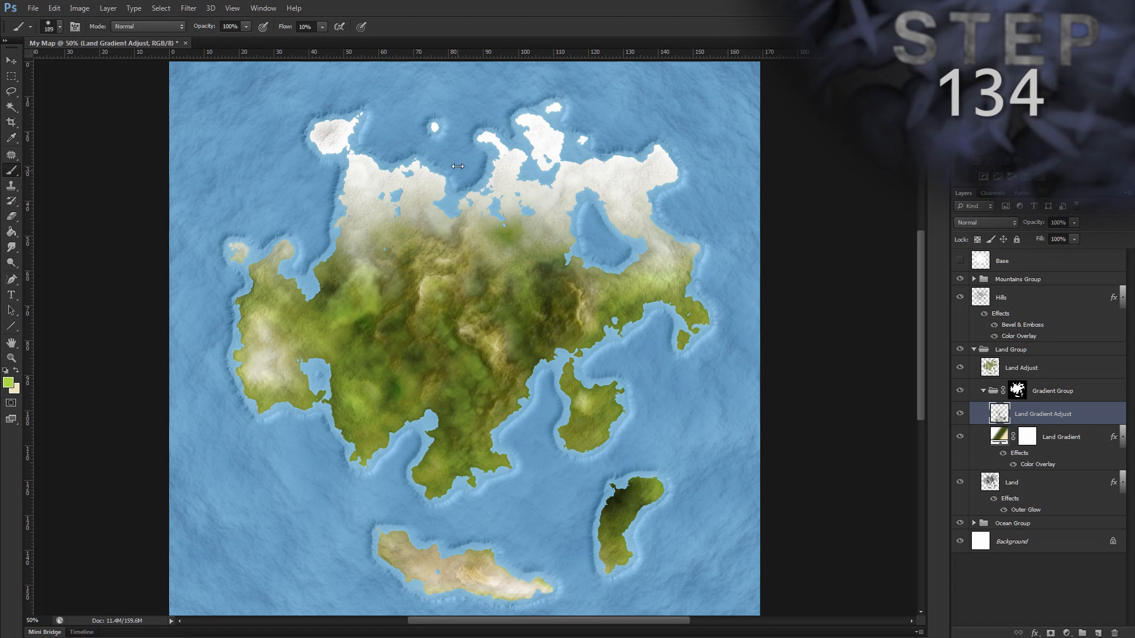
mouse_move(353, 252)
left_mouse_down()
mouse_move(482, 193)
mouse_move(367, 290)
mouse_move(534, 245)
mouse_move(367, 331)
mouse_move(284, 331)
mouse_move(363, 331)
mouse_move(413, 284)
mouse_move(549, 216)
mouse_move(607, 220)
left_mouse_up()
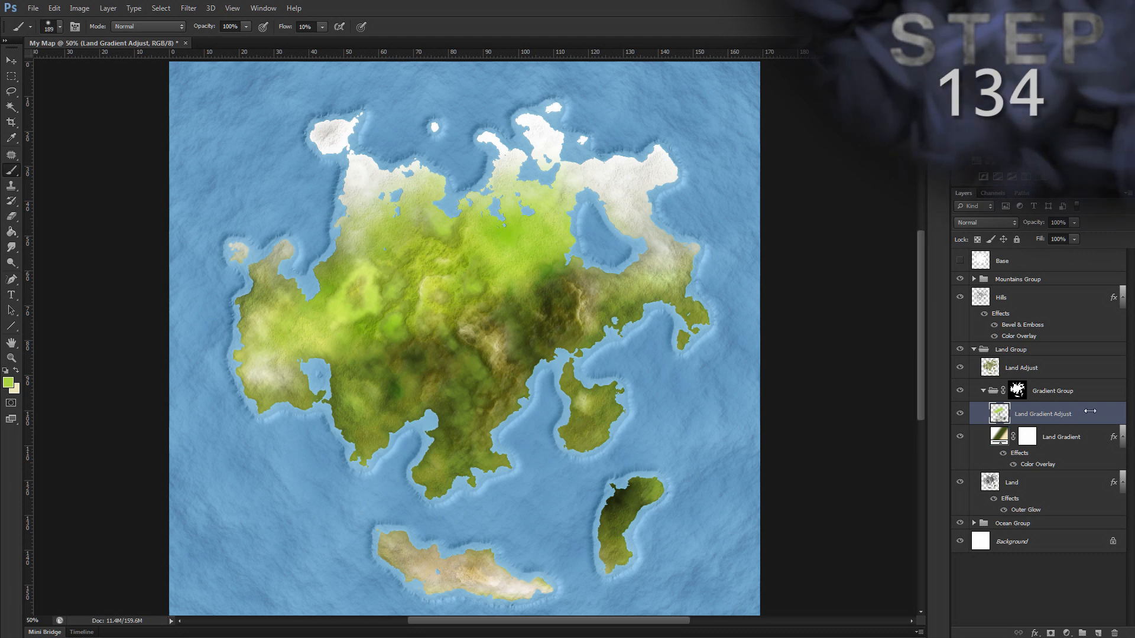
Delete the painted Land Gradient Adjust layer and create a fresh empty layer named Land Gradient Adjust above Land Gradient
key("Delete")
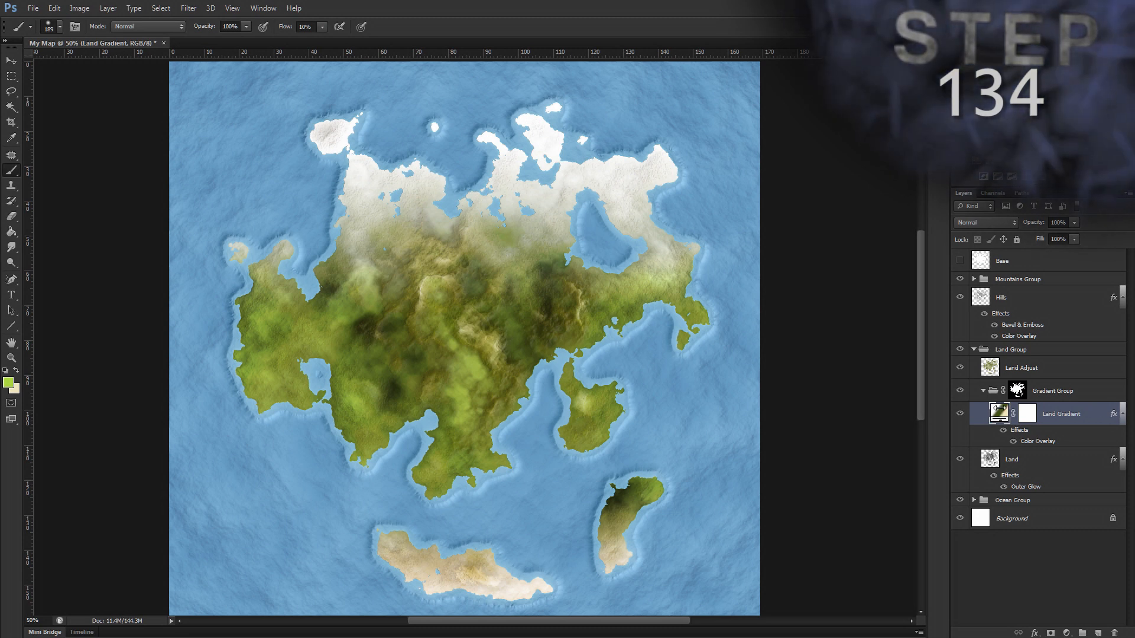
key("ctrl+shift+n")
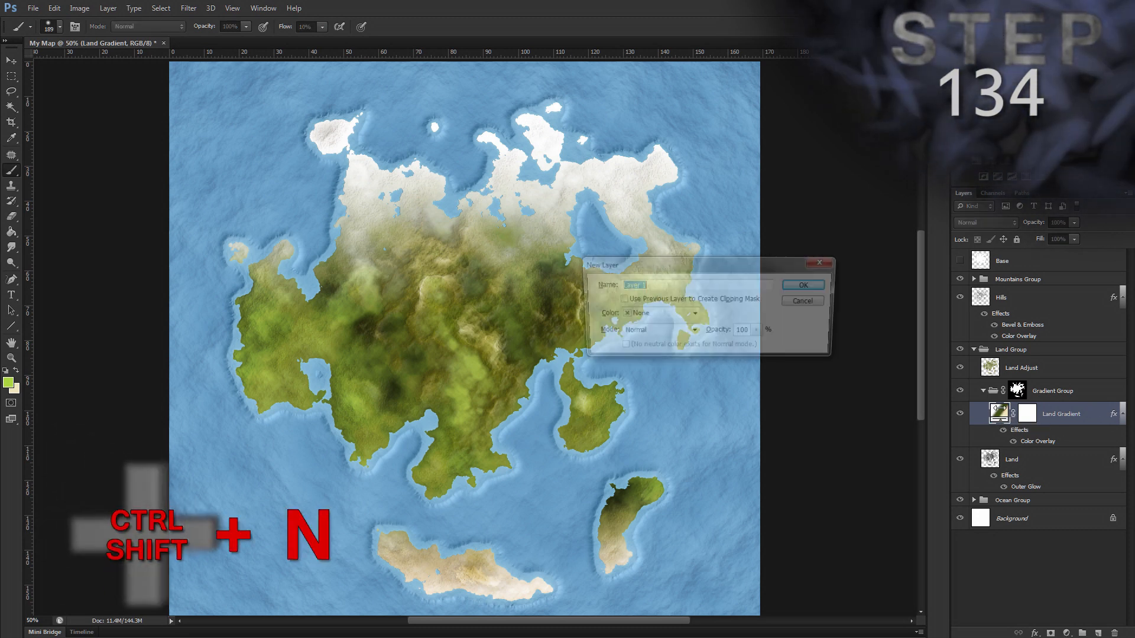
type("Land Gradien")
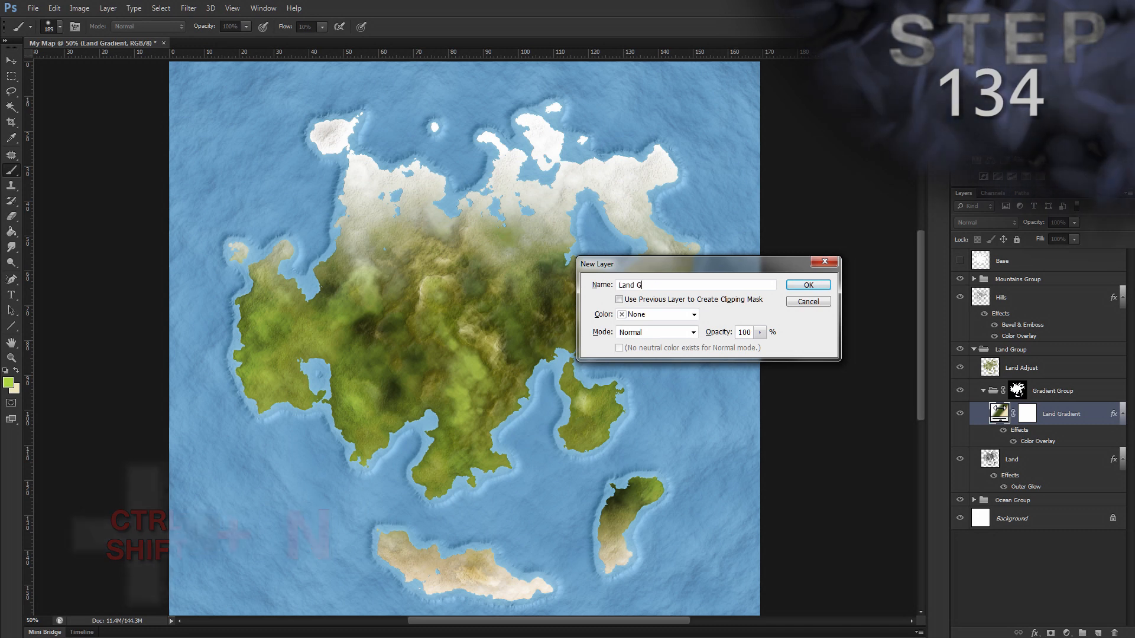
type("ust")
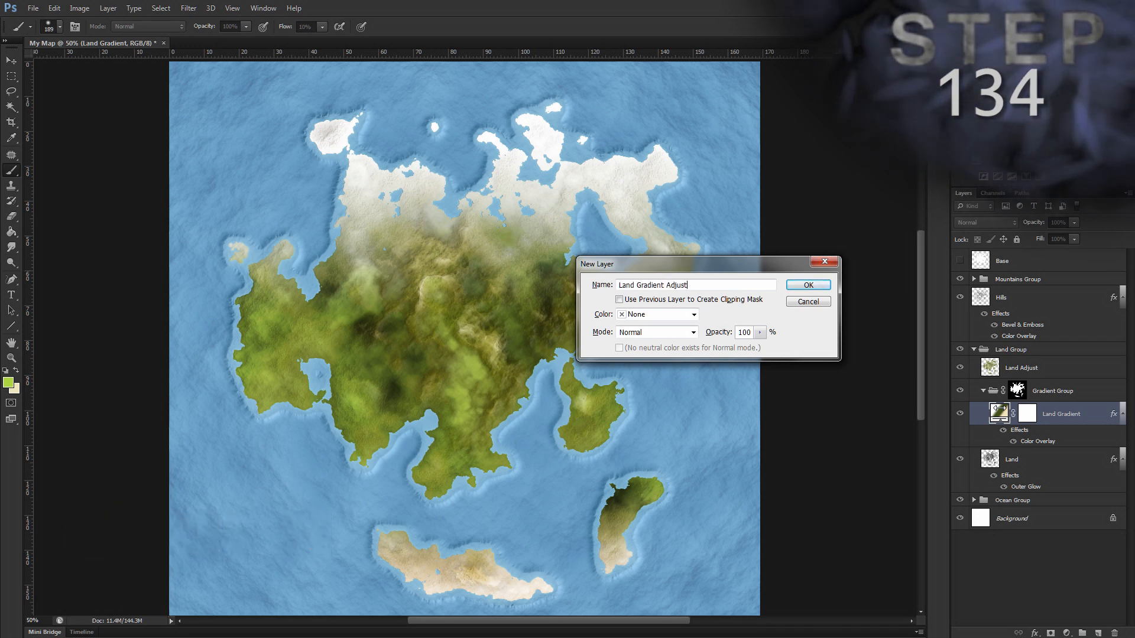
key("Return")
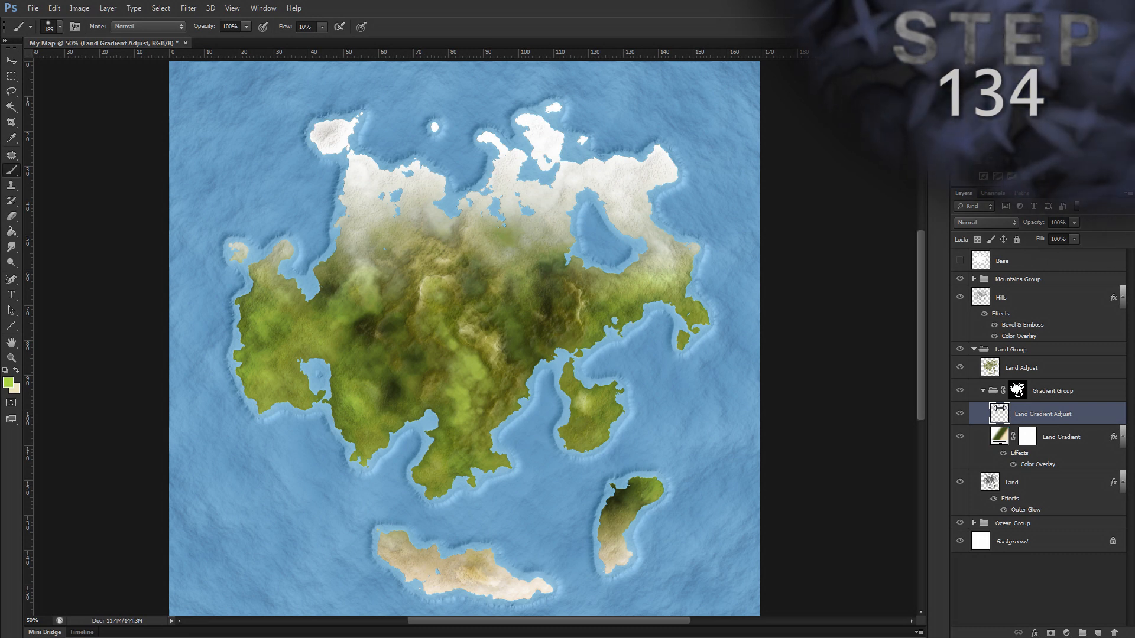
Brush the cream background colour over the western mainland of the Land Gradient Adjust layer as a desert area
key("b")
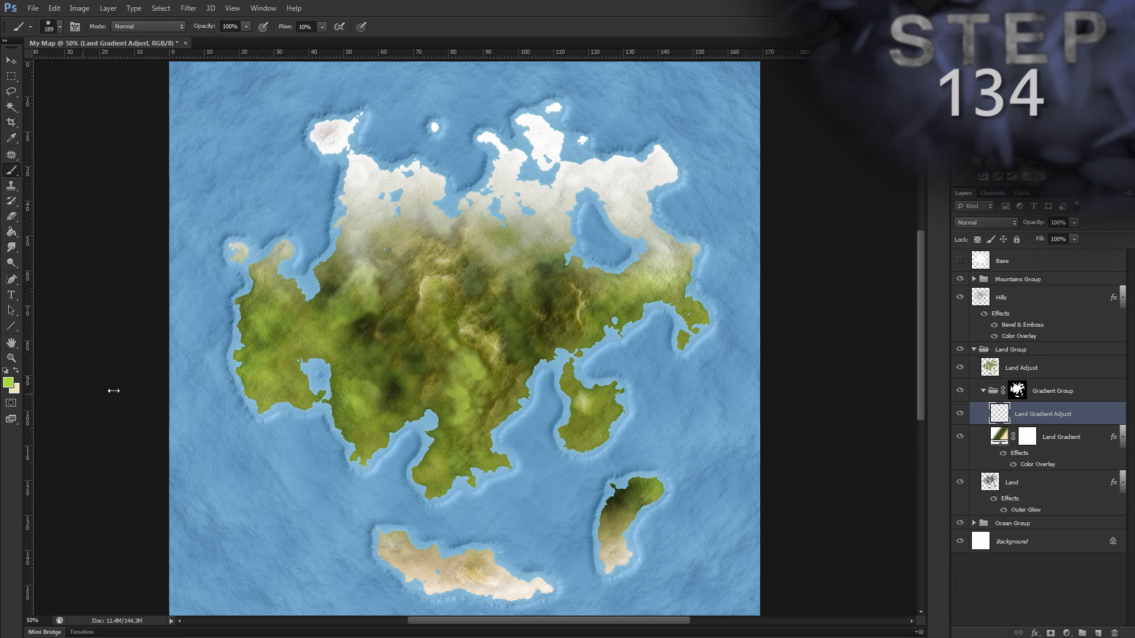
key("x")
left_click_drag(260, 369, 268, 375)
mouse_move(252, 325)
left_mouse_down()
mouse_move(242, 368)
mouse_move(270, 351)
mouse_move(288, 385)
mouse_move(264, 308)
mouse_move(357, 342)
mouse_move(247, 338)
mouse_move(307, 378)
left_mouse_up()
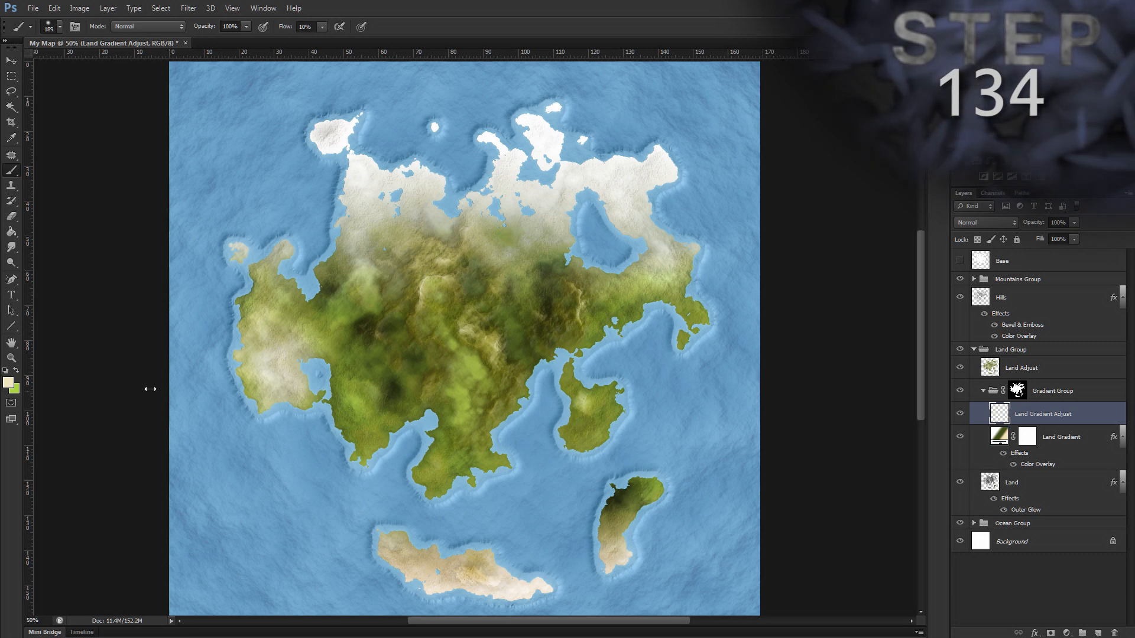
Darken the green foreground colour to 32% brightness (425219) and brush it over the two southern islands
key("x")
left_click(8, 383)
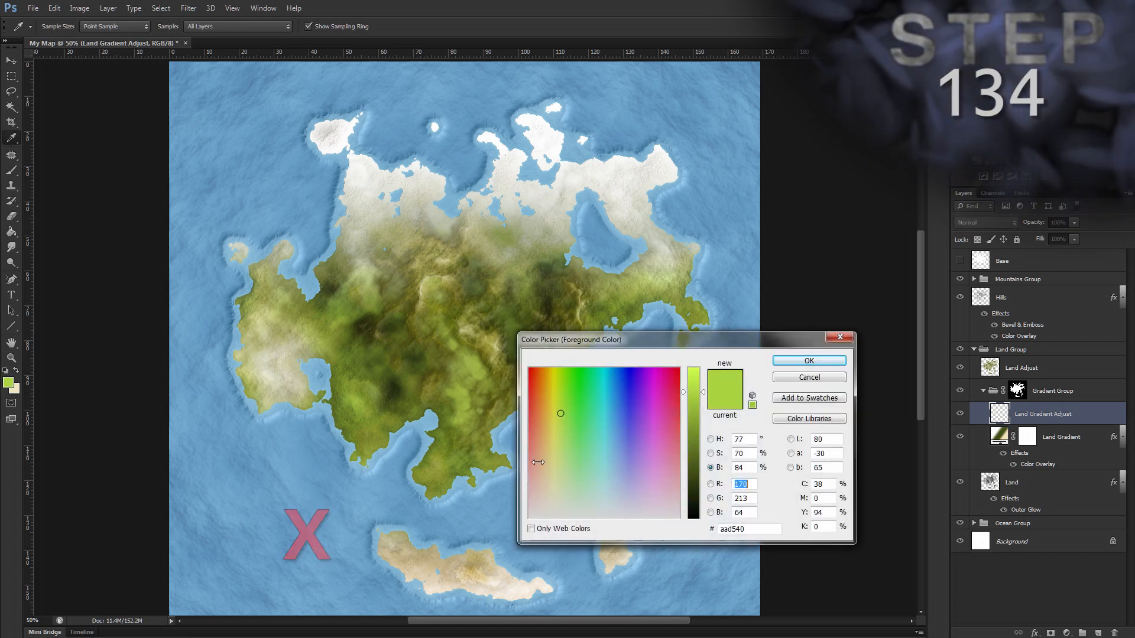
left_click_drag(696, 442, 697, 468)
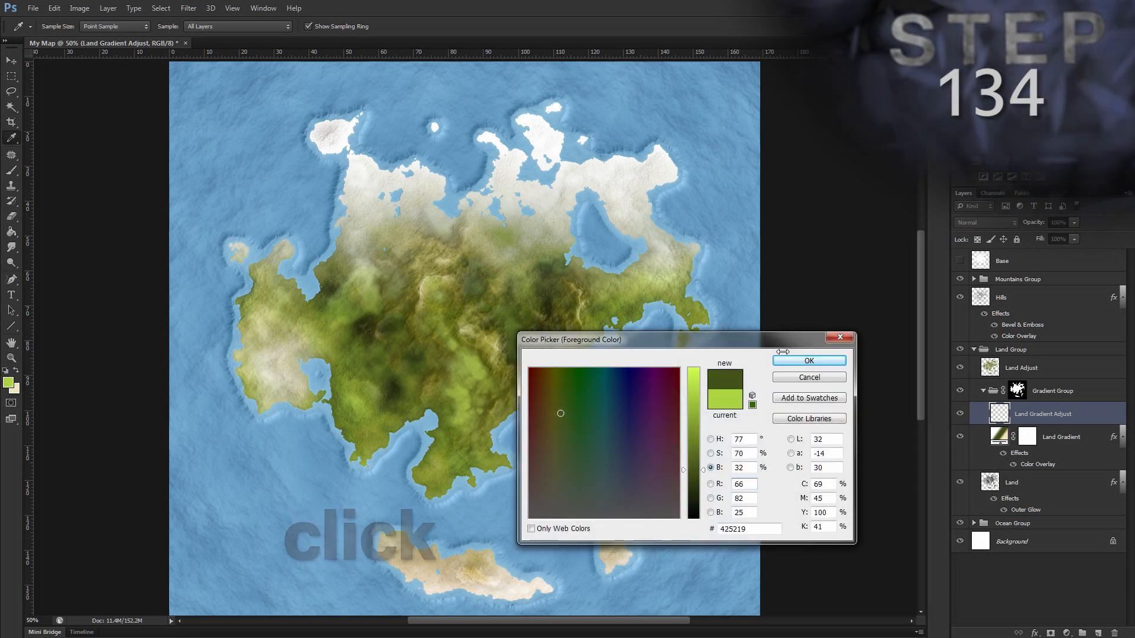
left_click(808, 360)
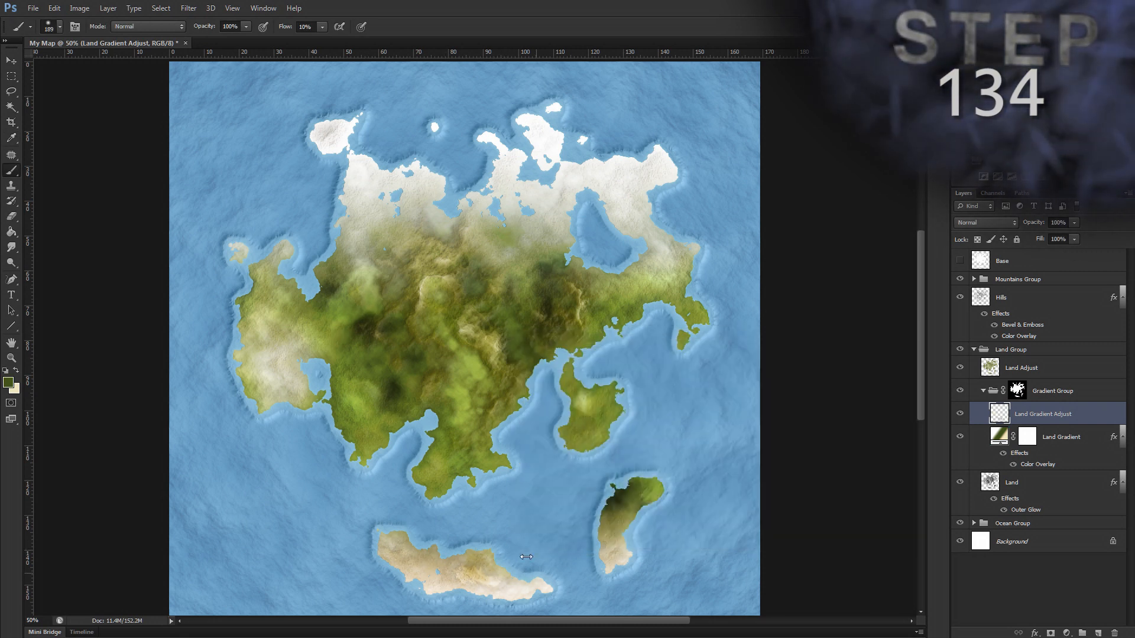
mouse_move(421, 532)
left_mouse_down()
mouse_move(387, 550)
mouse_move(406, 575)
left_mouse_up()
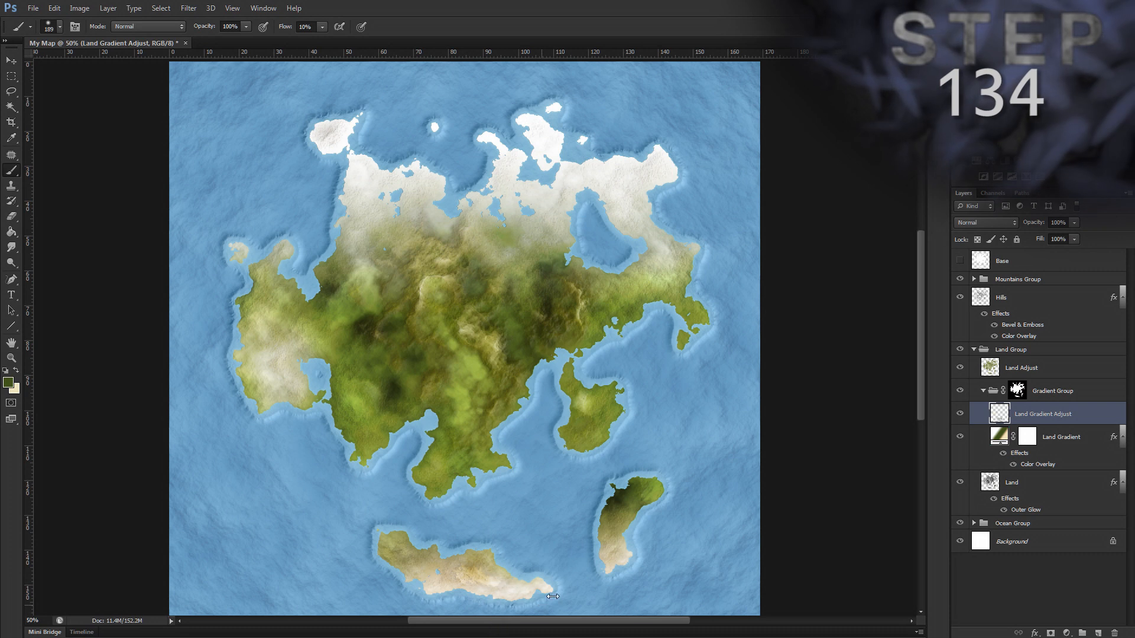
mouse_move(620, 568)
left_mouse_down()
mouse_move(607, 535)
mouse_move(643, 494)
left_mouse_up()
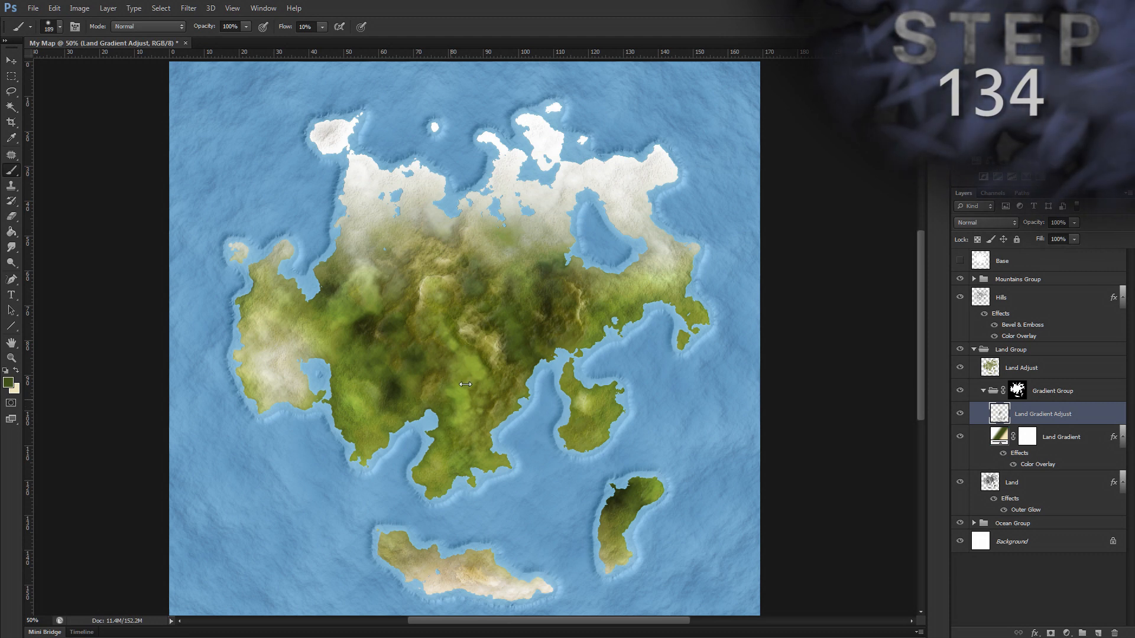
Lighten the foreground colour to a medium green of the same hue and return to the Brush tool
left_click(9, 383)
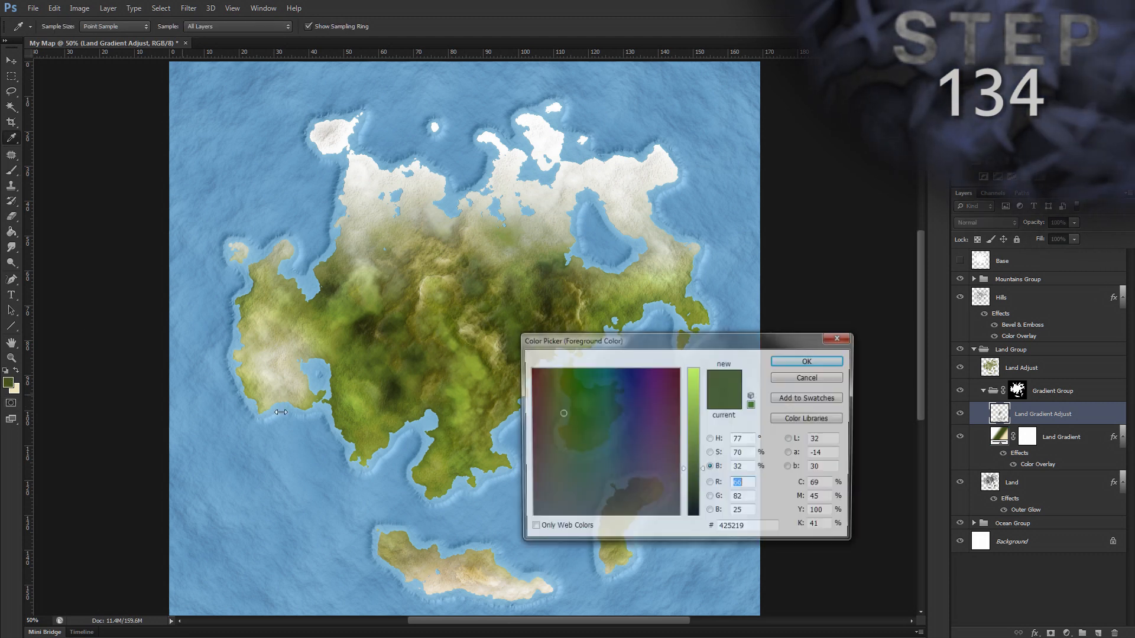
left_click_drag(697, 470, 701, 439)
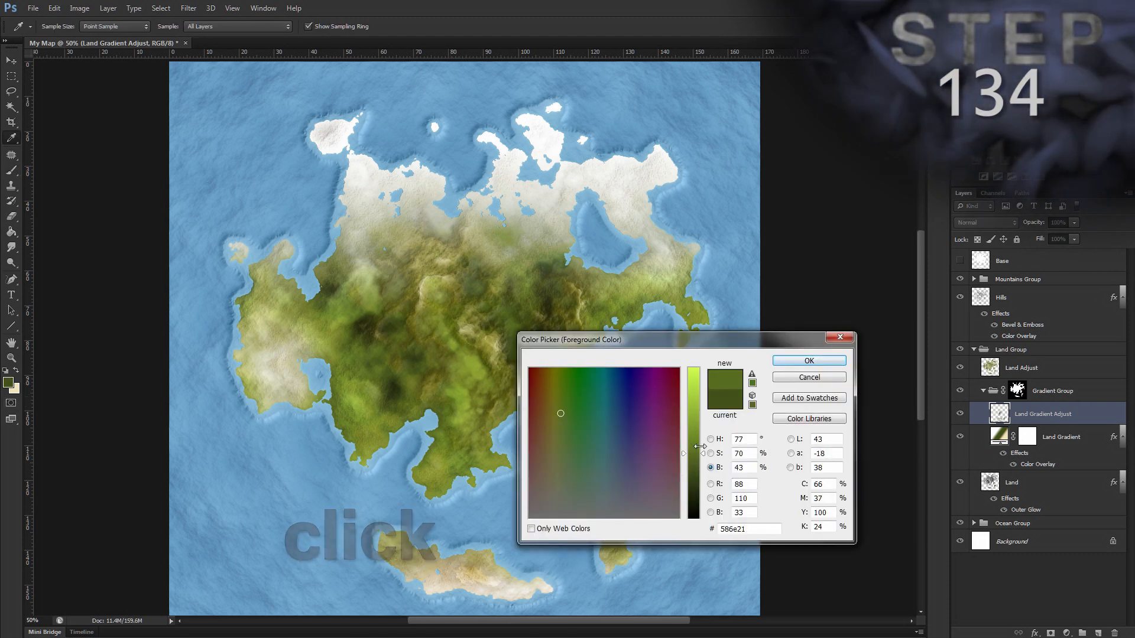
left_click(808, 360)
key("b")
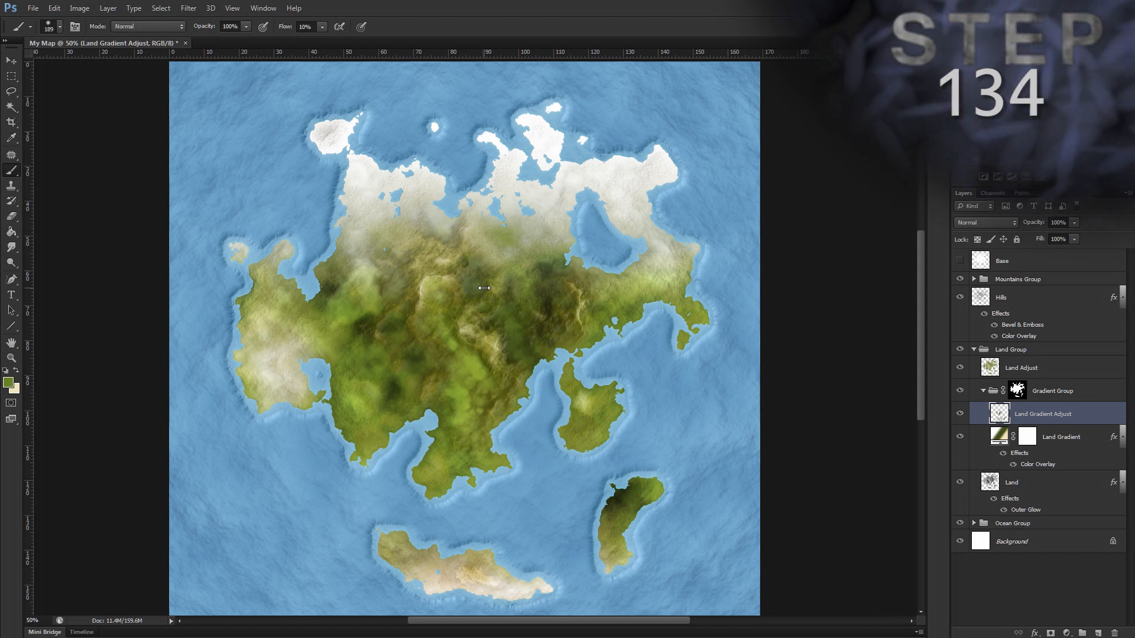
Create a new layer named Change above the Base layer
left_click(1079, 256)
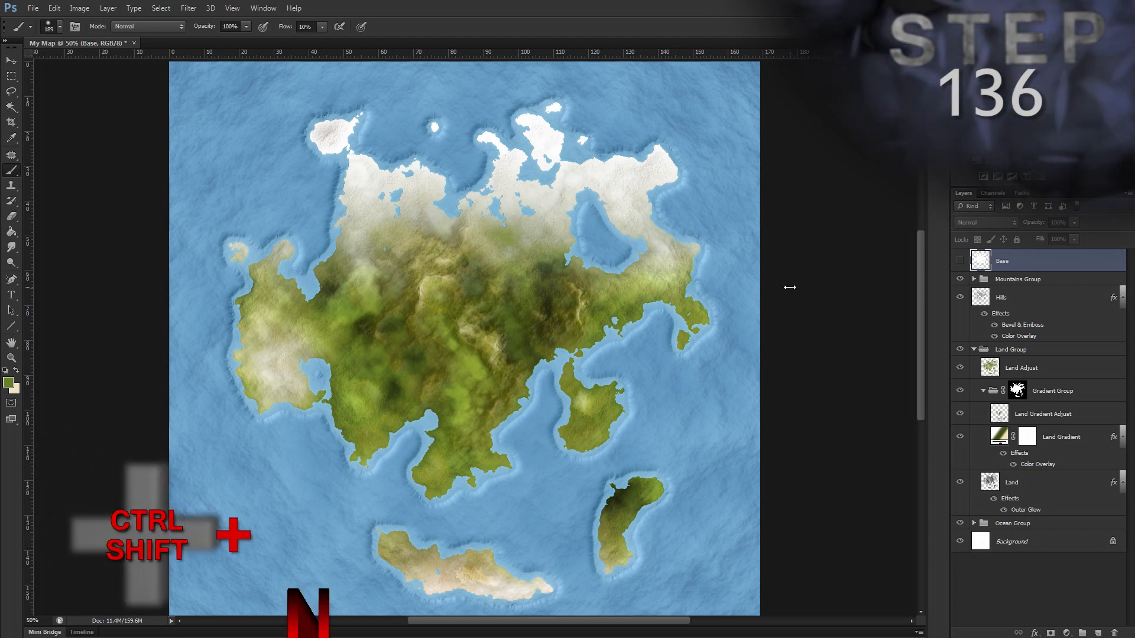
key("ctrl+shift+n")
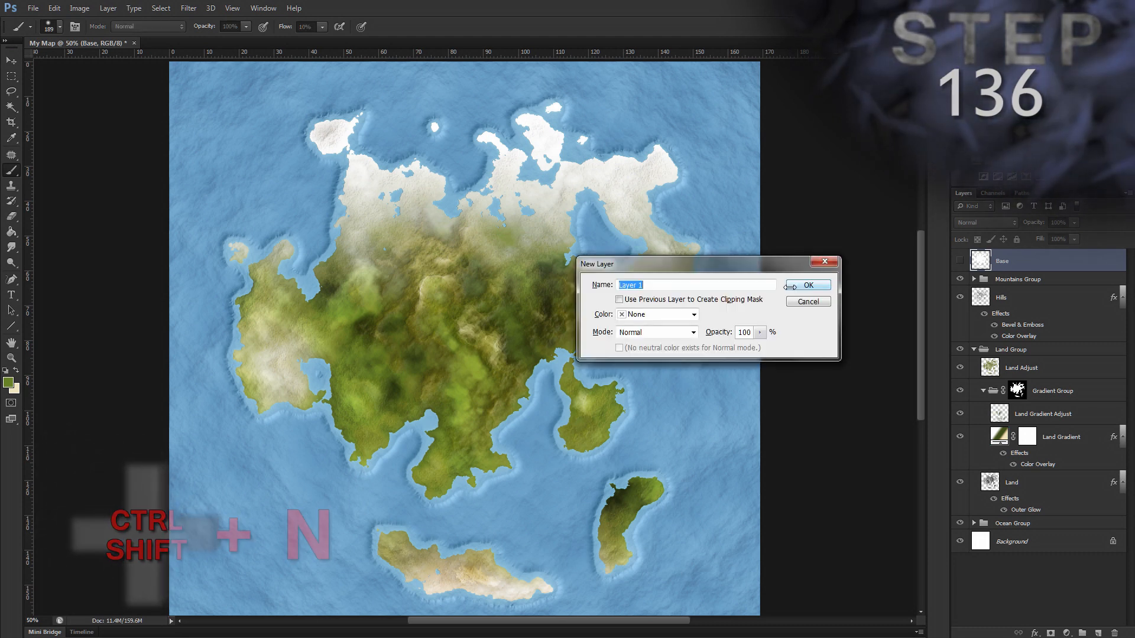
type("Cha")
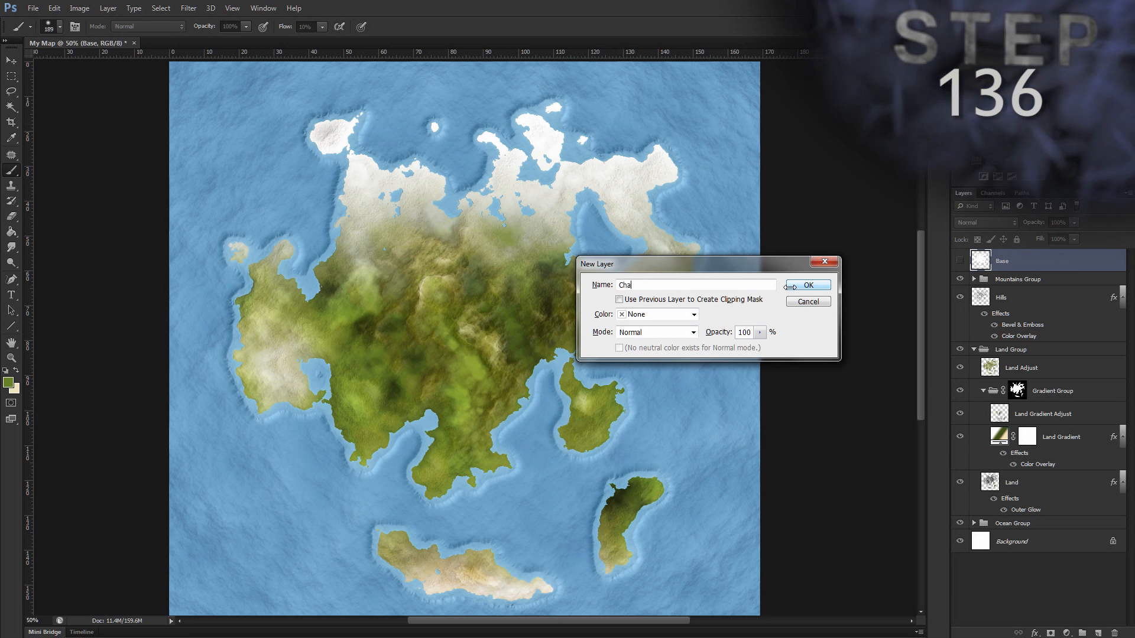
type("nge")
left_click(790, 287)
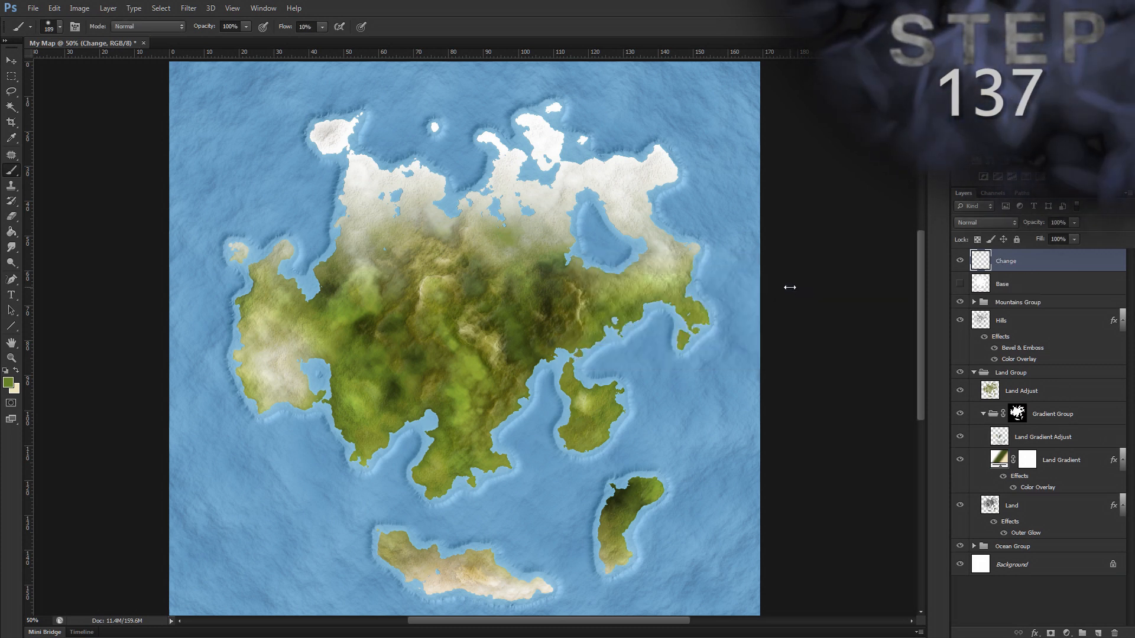
Reset the colours to black and white and set the Pencil tool to a 150 px size with 100% hardness
key("d")
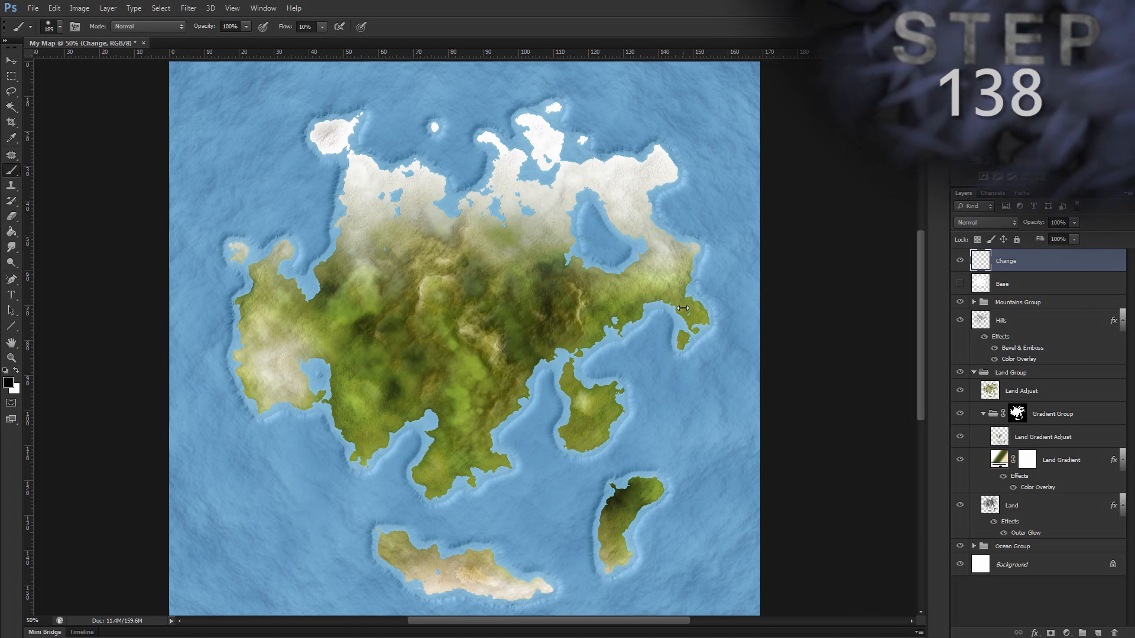
key("b")
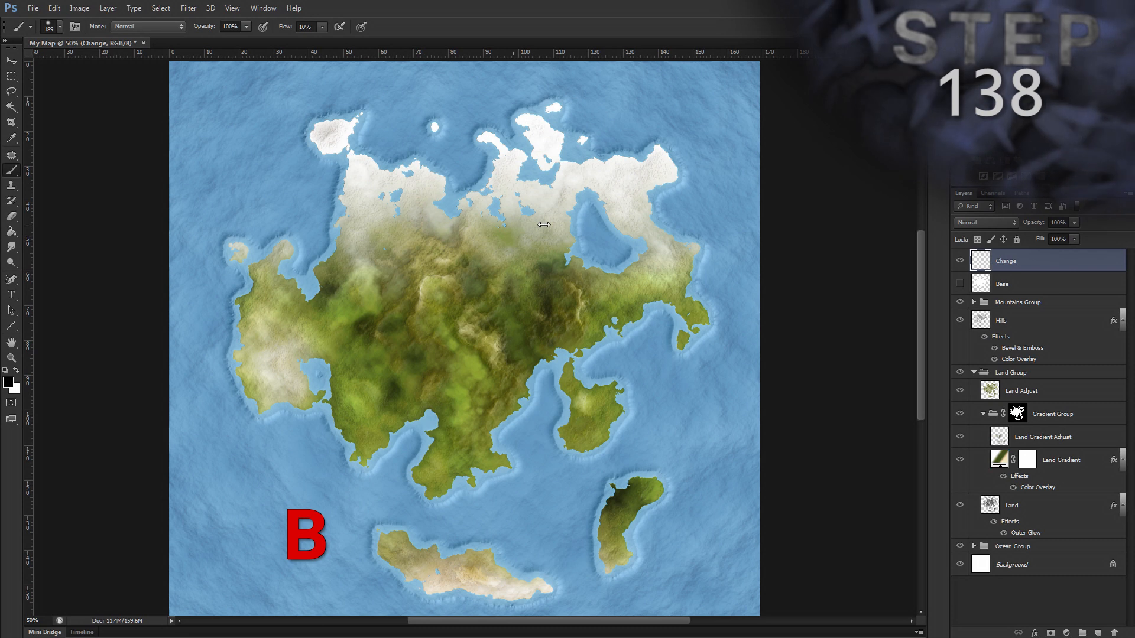
key("shift")
key("shift+b")
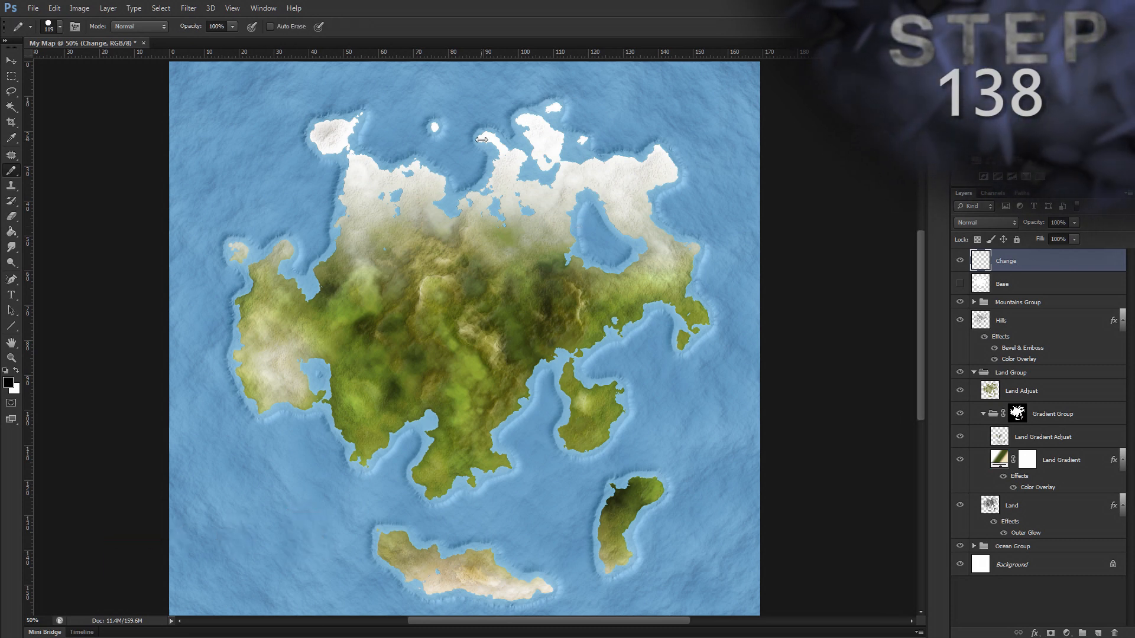
right_click(541, 213)
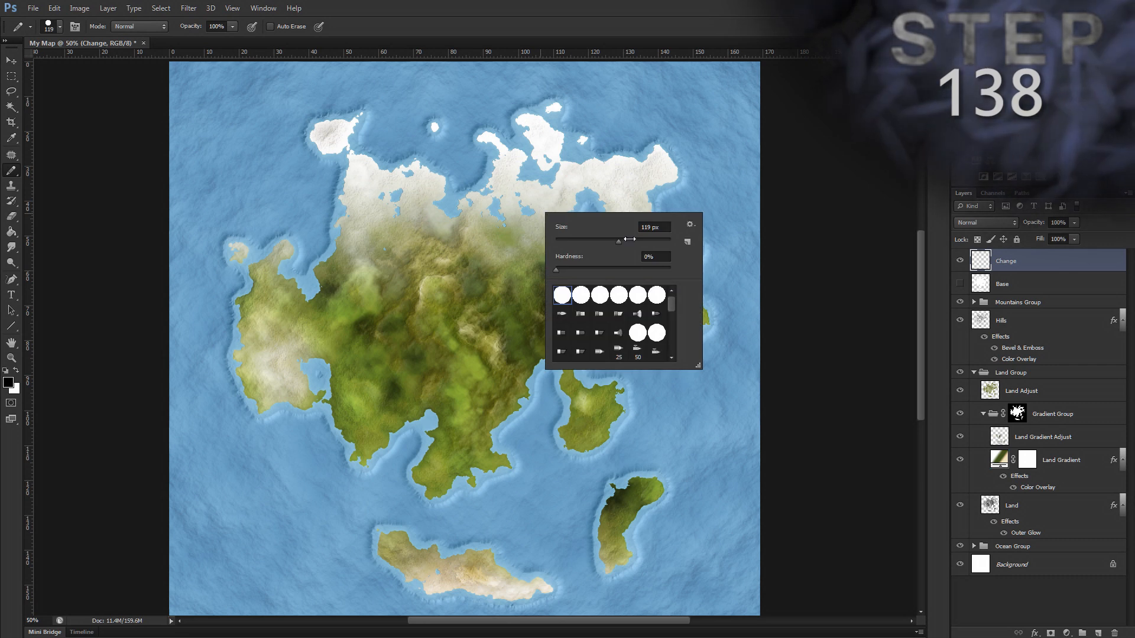
left_click(647, 227)
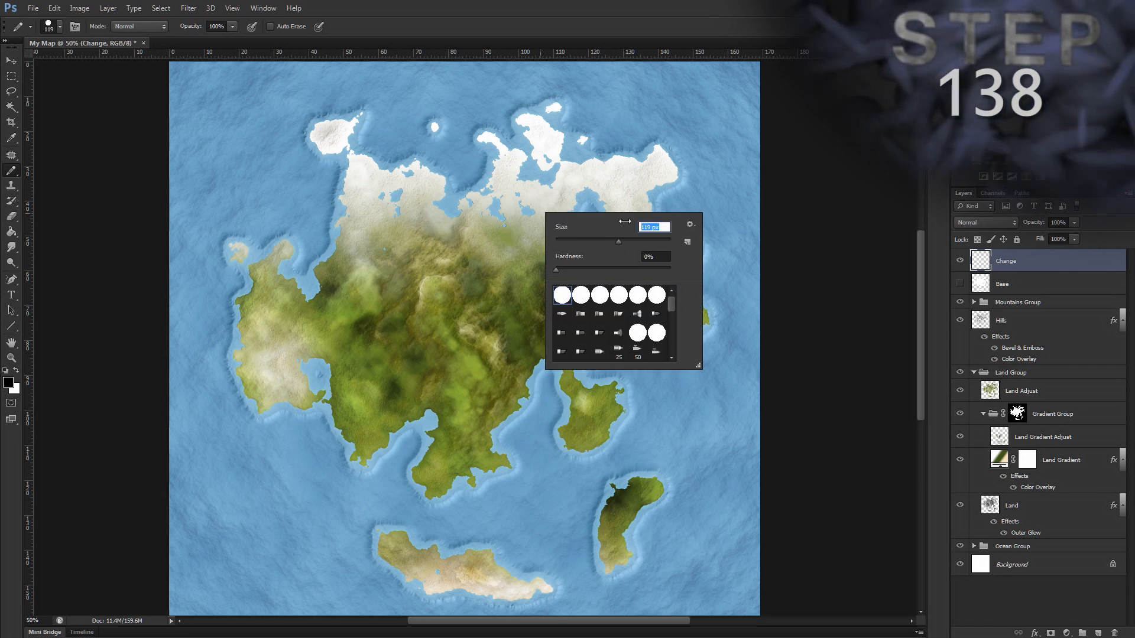
type("150")
key("Tab")
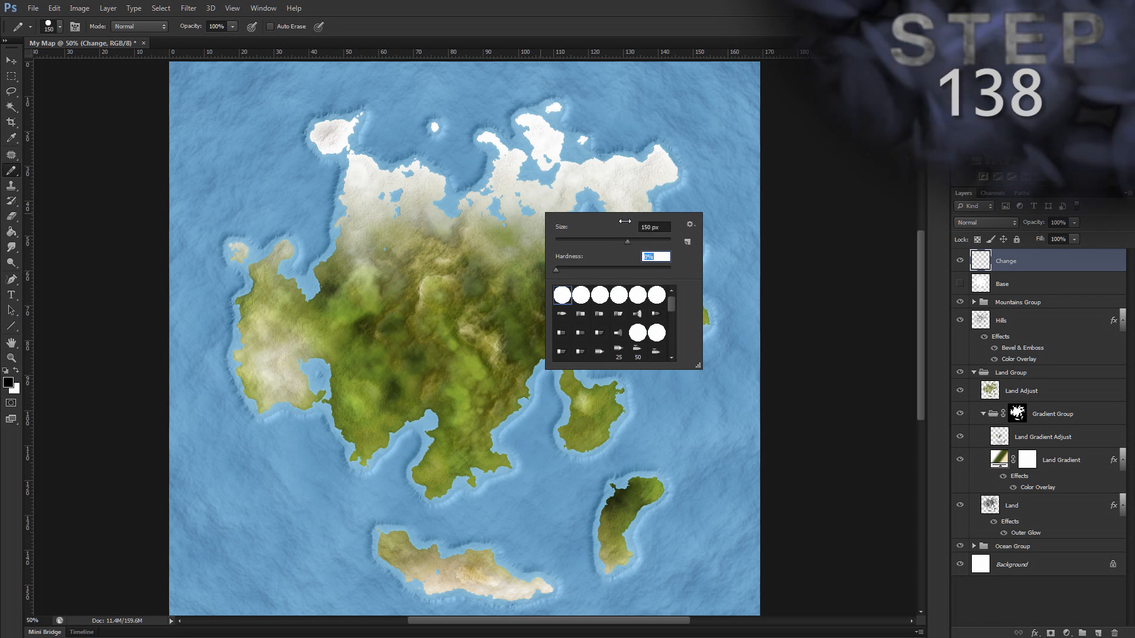
type("100")
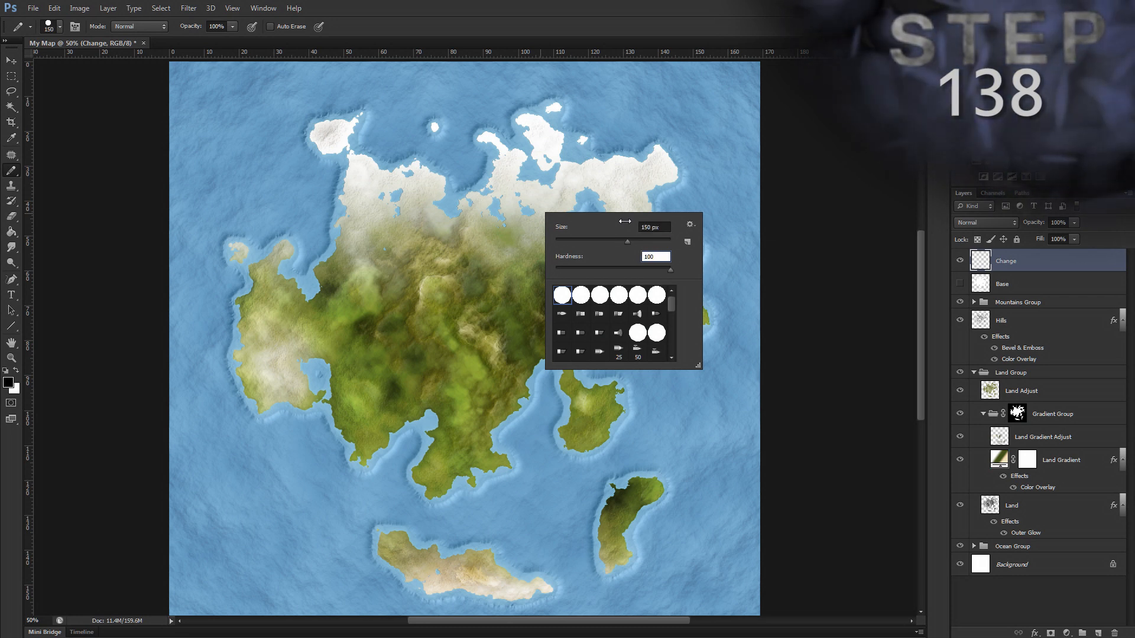
key("Return")
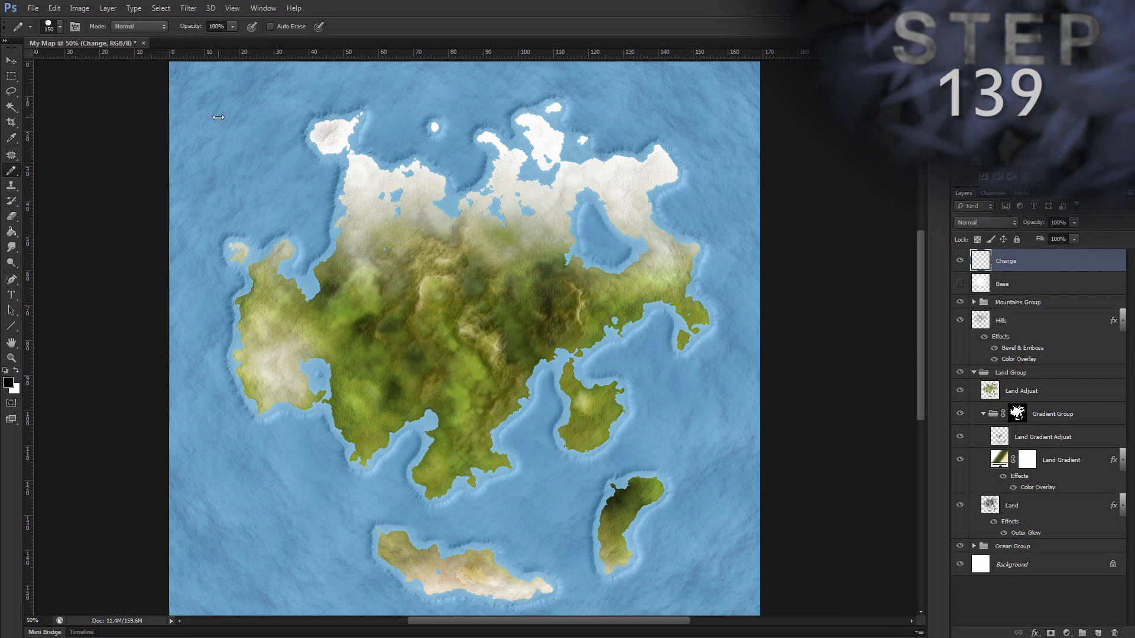
Paint solid black over the map's northern snow region and a central mountain patch on the Change layer, and hide that layer
mouse_move(251, 99)
left_mouse_down()
mouse_move(554, 97)
mouse_move(772, 116)
mouse_move(192, 149)
mouse_move(568, 152)
mouse_move(694, 140)
mouse_move(404, 184)
mouse_move(216, 196)
mouse_move(652, 175)
mouse_move(492, 191)
mouse_move(310, 200)
mouse_move(704, 167)
left_mouse_up()
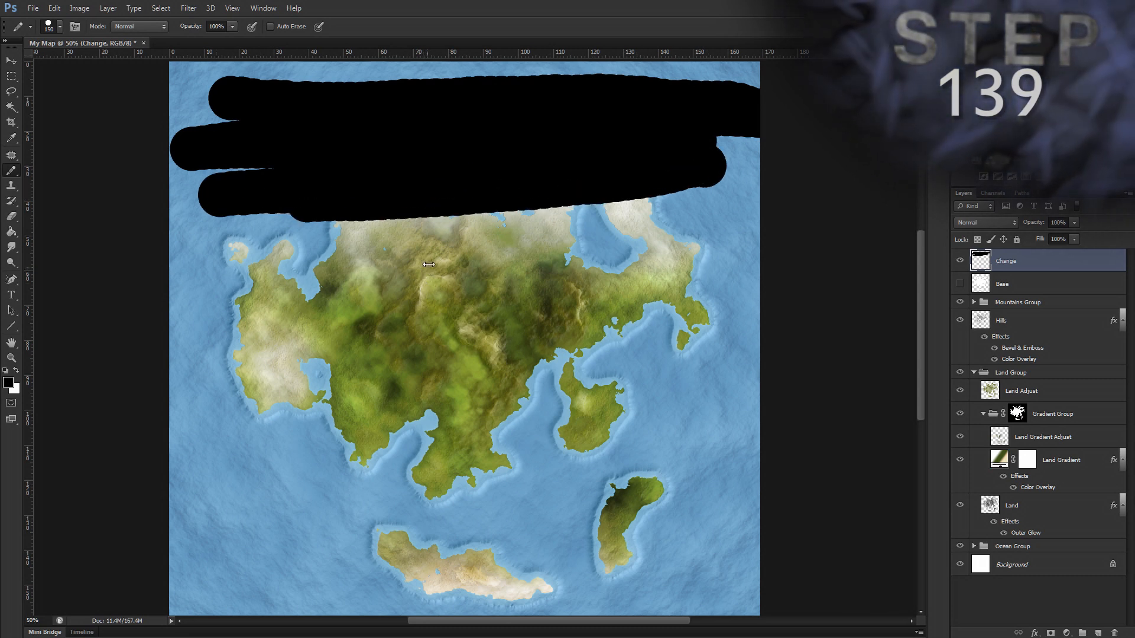
mouse_move(416, 286)
left_mouse_down()
mouse_move(416, 314)
mouse_move(441, 350)
left_mouse_up()
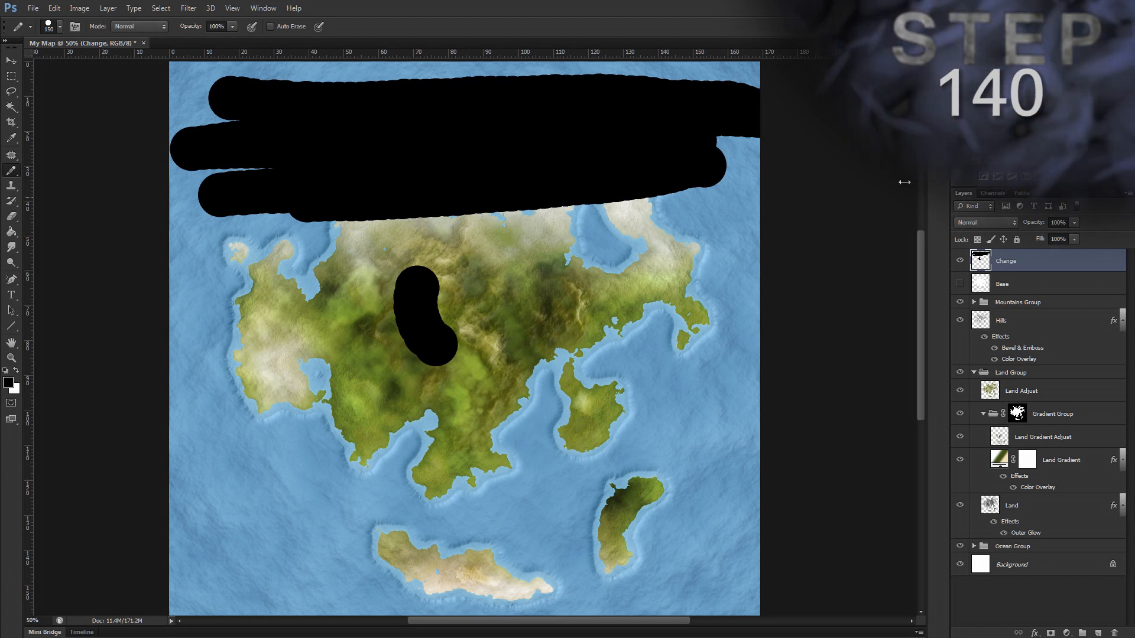
left_click(959, 261)
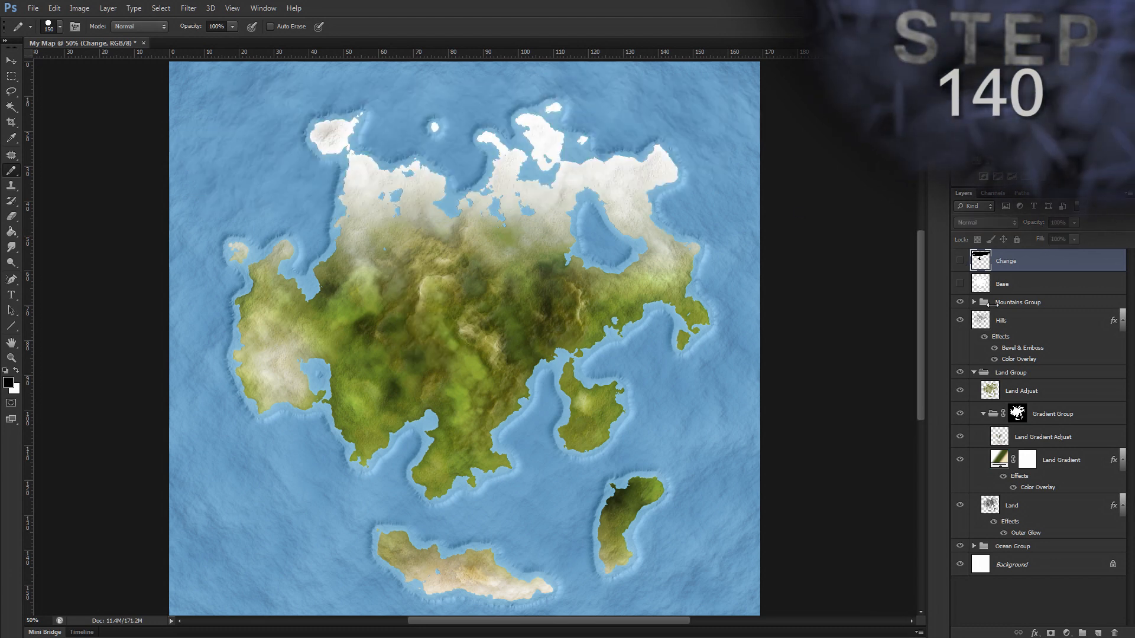
Duplicate the Mountains Group as Mountains Snow Group and return to the Pencil tool
left_click(984, 303)
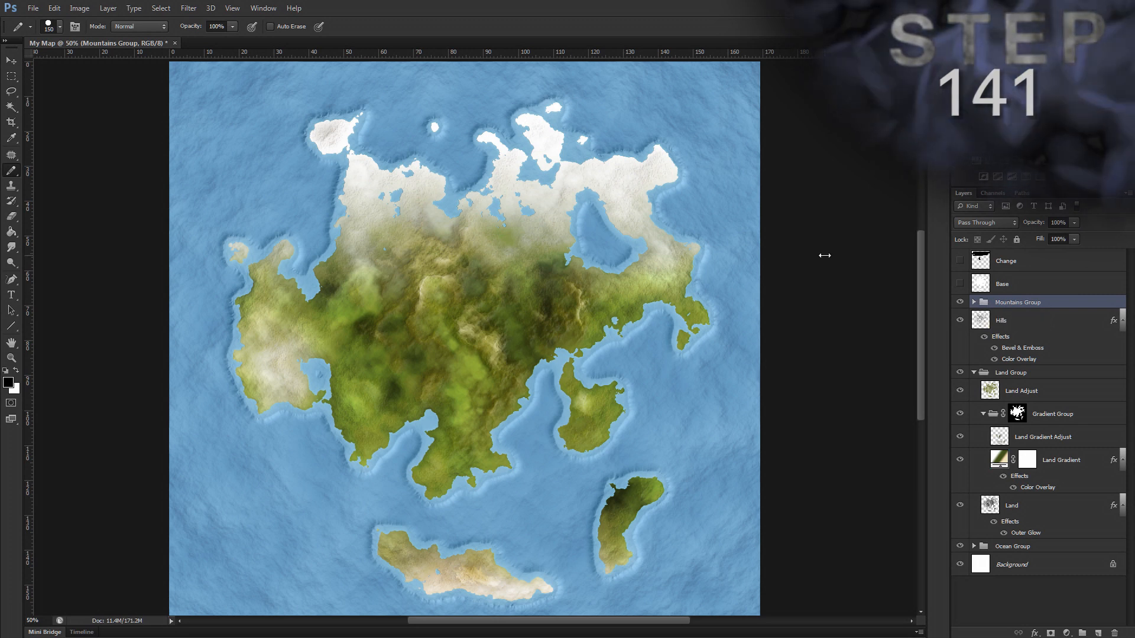
key("alt")
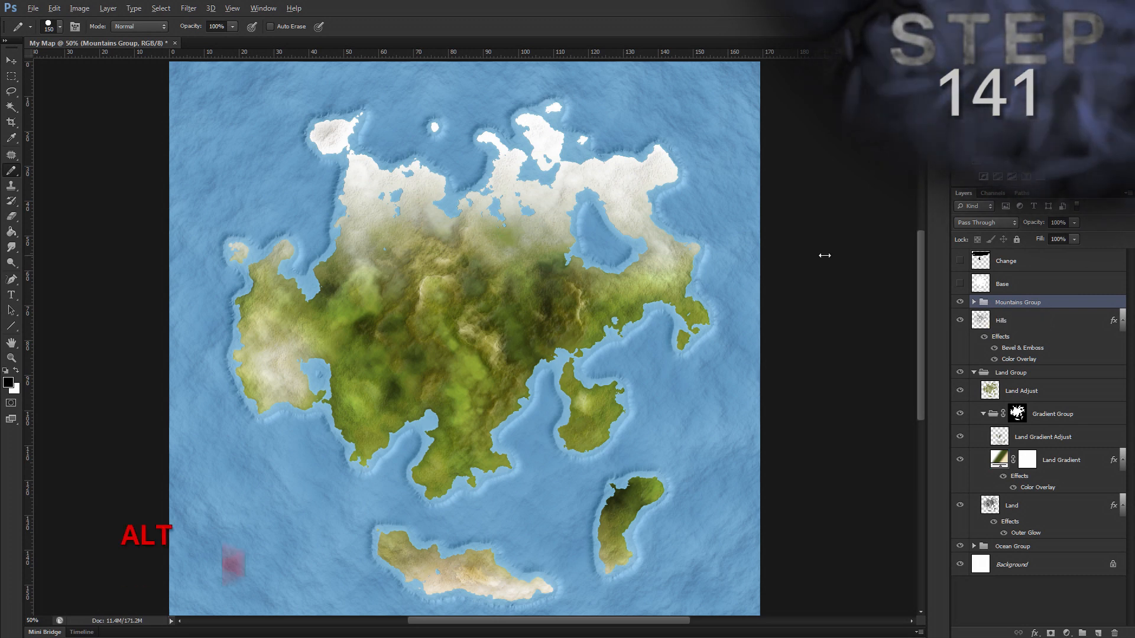
key("l")
key("d")
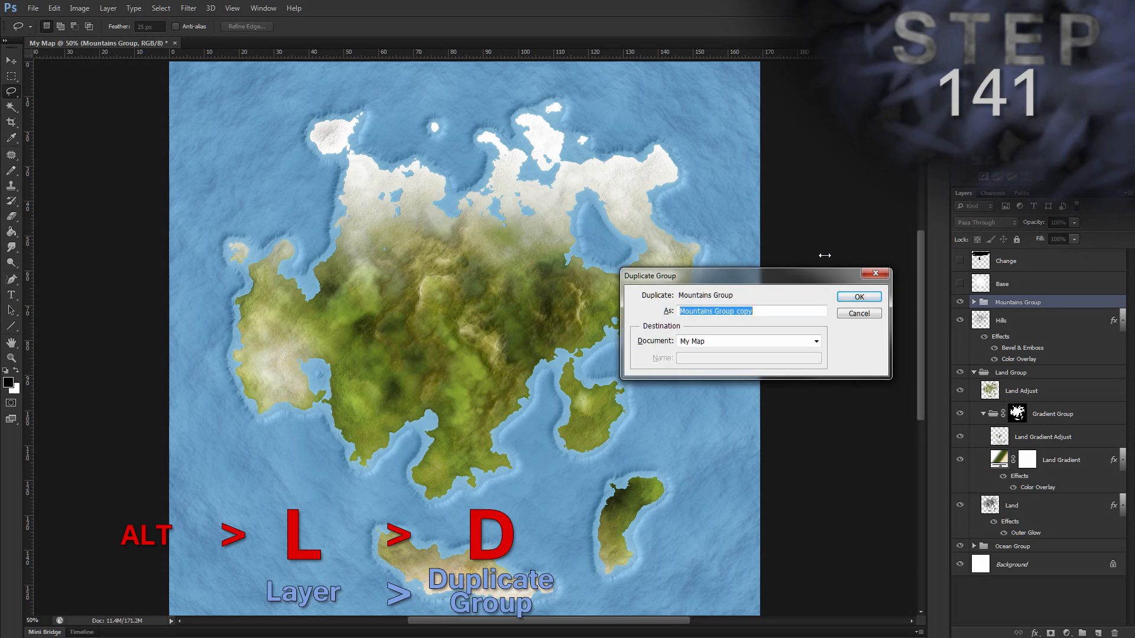
type("Mountains Snow")
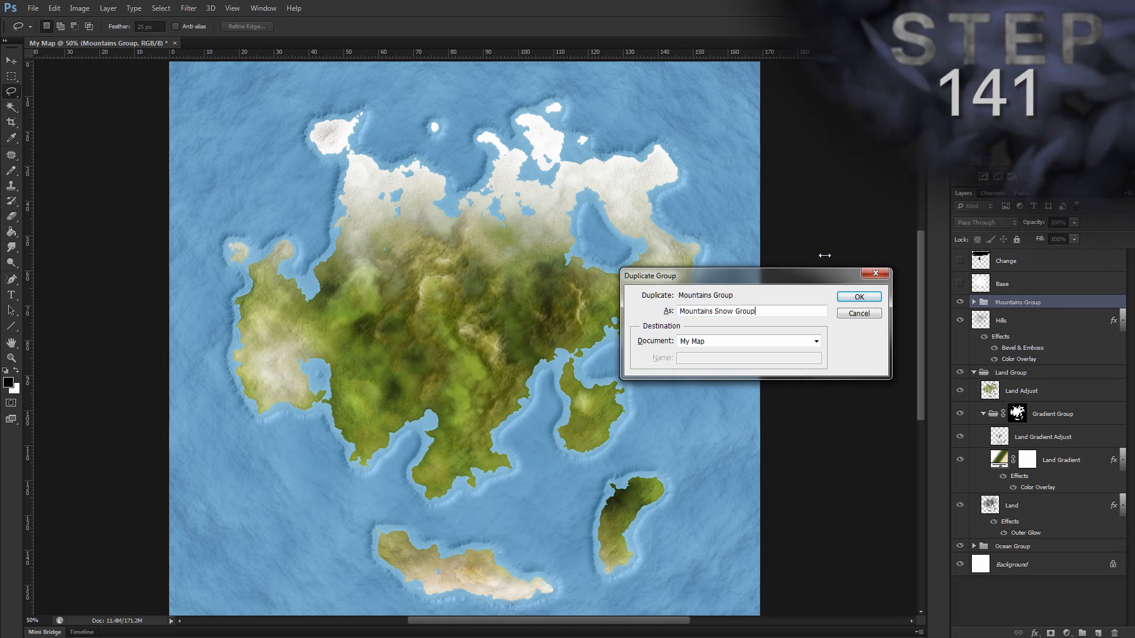
key("Return")
key("b")
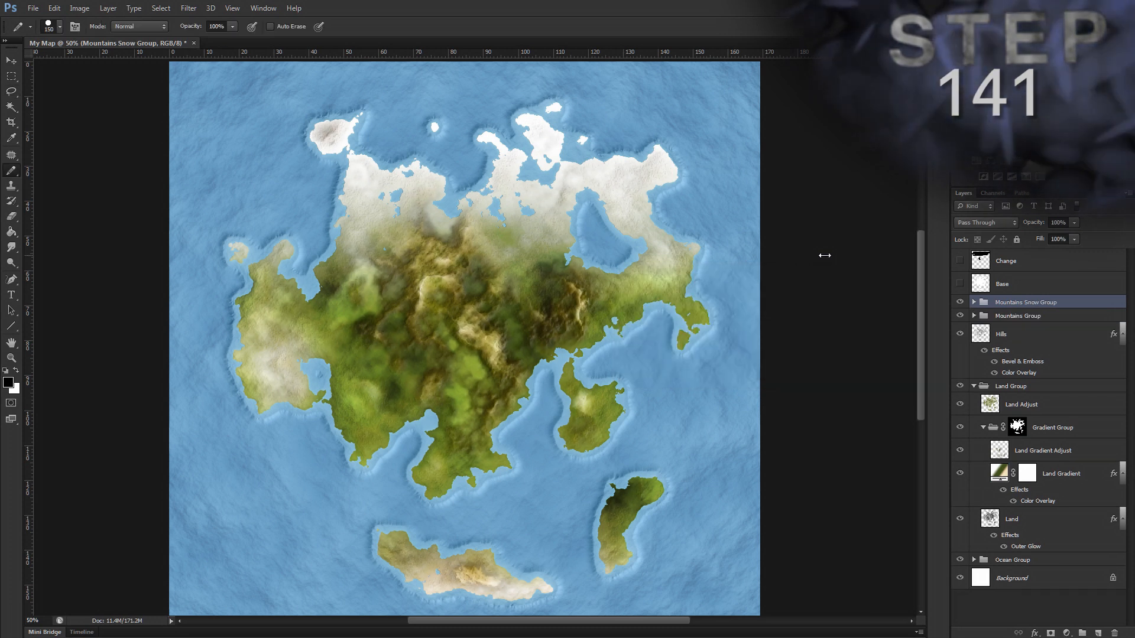
Rename the Mountains layer inside the Mountains Snow Group as Mountains Snow and set its blend mode to Luminosity
left_click(974, 302)
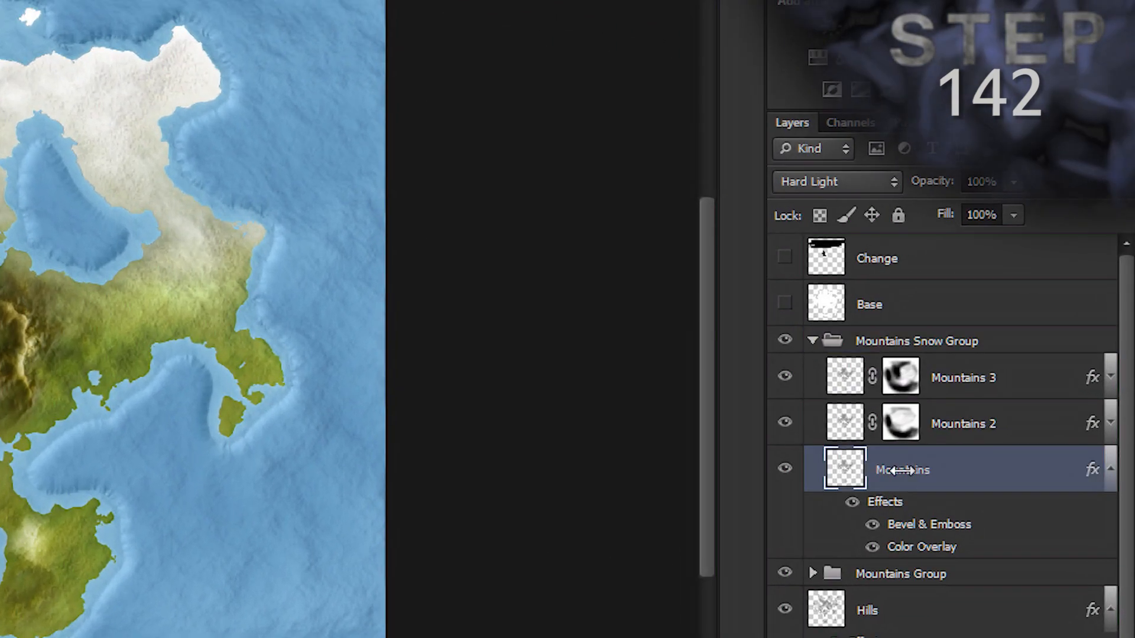
double_click(1040, 366)
type("Snow")
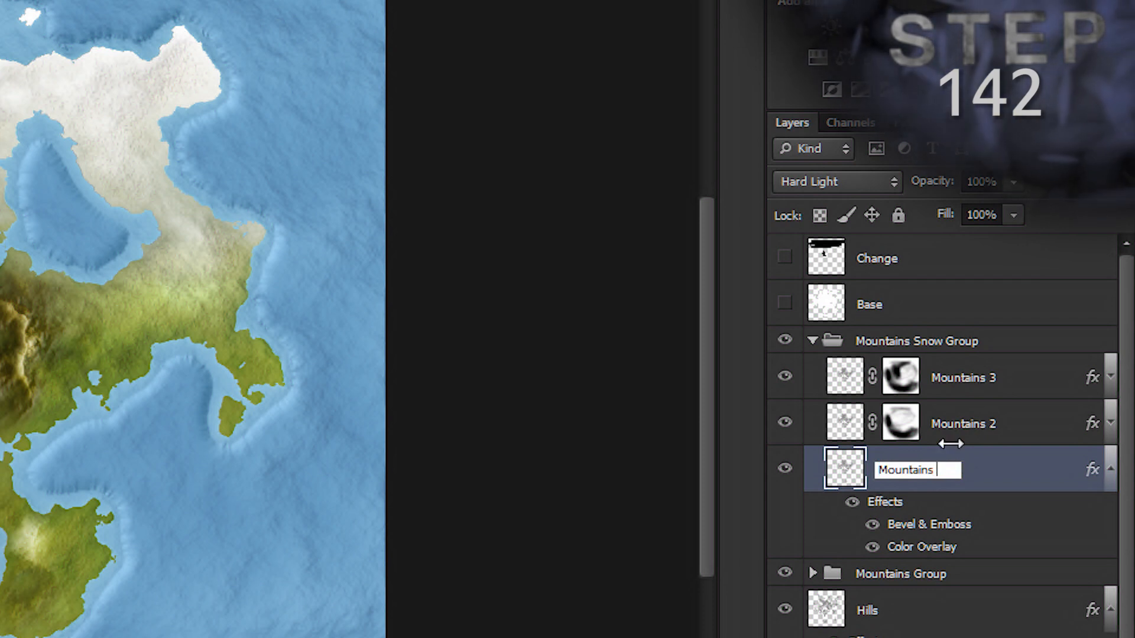
key("Return")
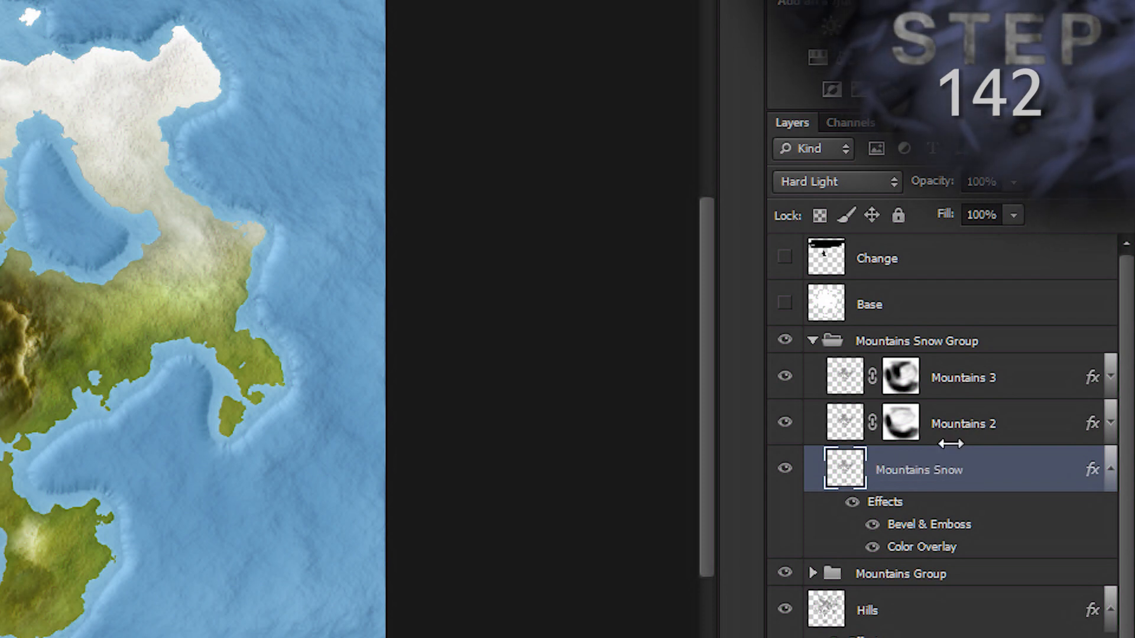
key("alt+shift+y")
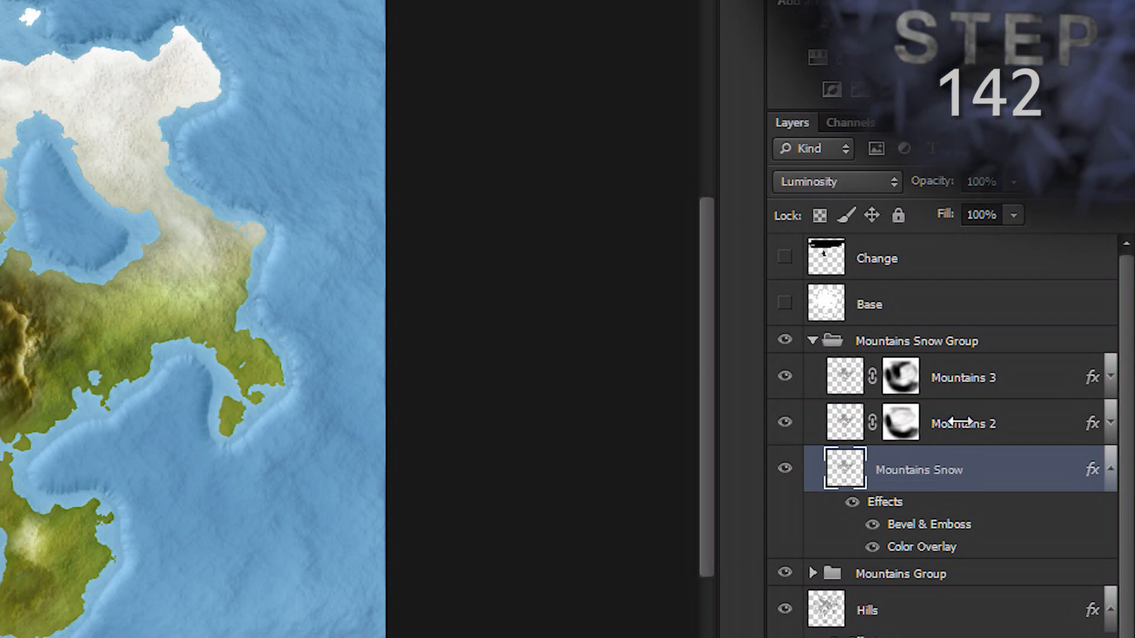
Rename the group's Mountains 2 and Mountains 3 layers as Mountains Snow 2 and Mountains Snow 3, and collapse the Mountains Snow Group
double_click(960, 422)
left_click(993, 422)
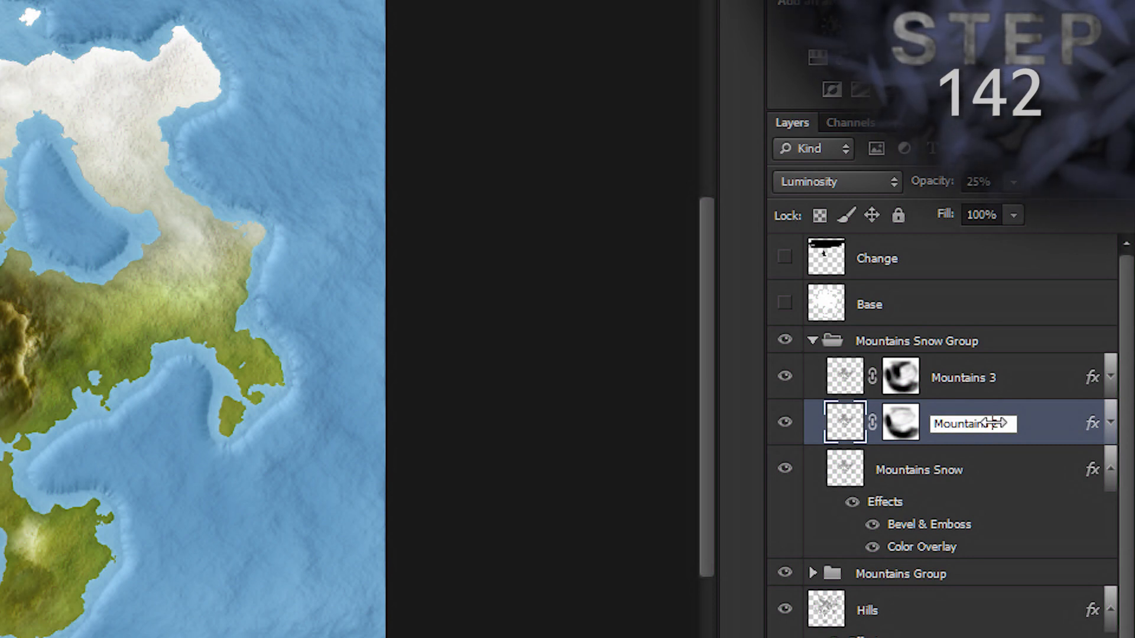
type("Snow")
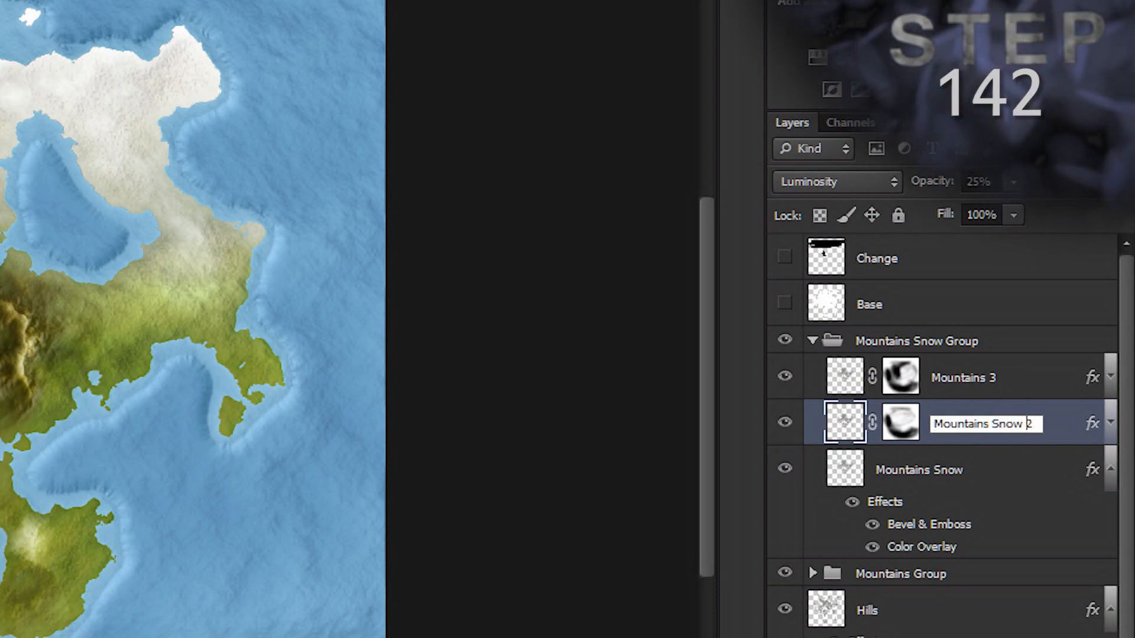
key("Return")
left_click(981, 377)
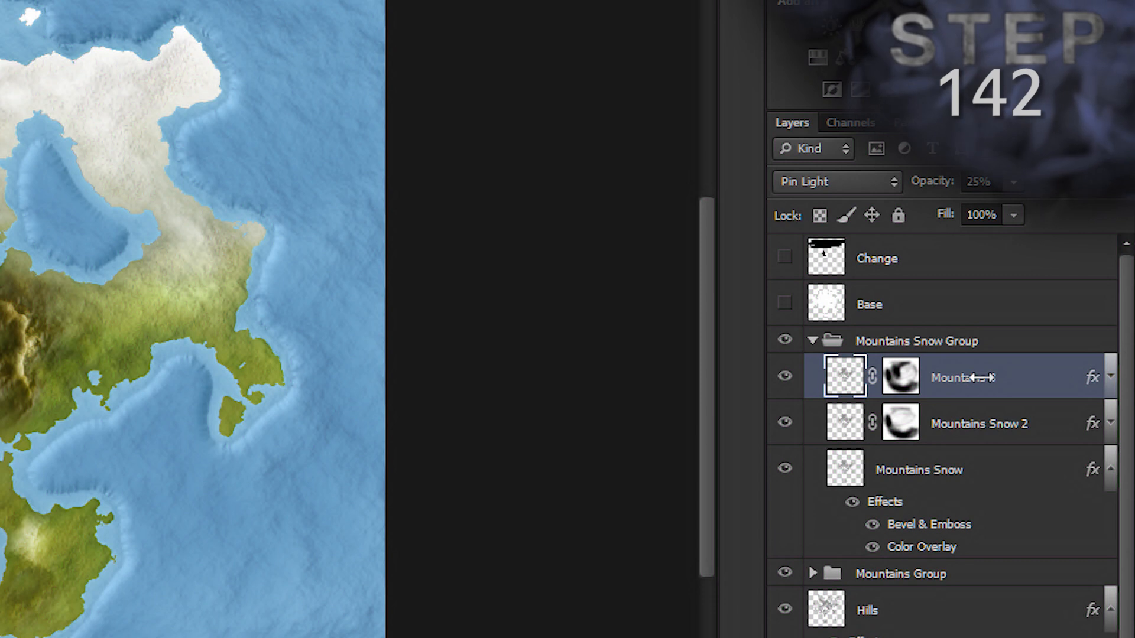
double_click(981, 378)
left_click(988, 378)
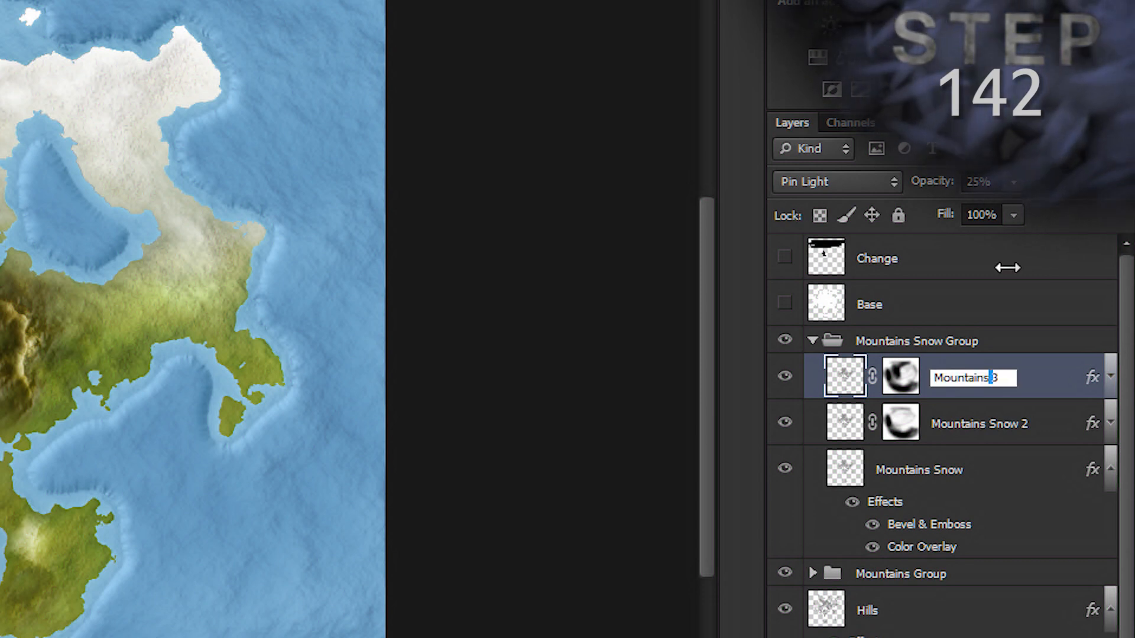
type("Snow")
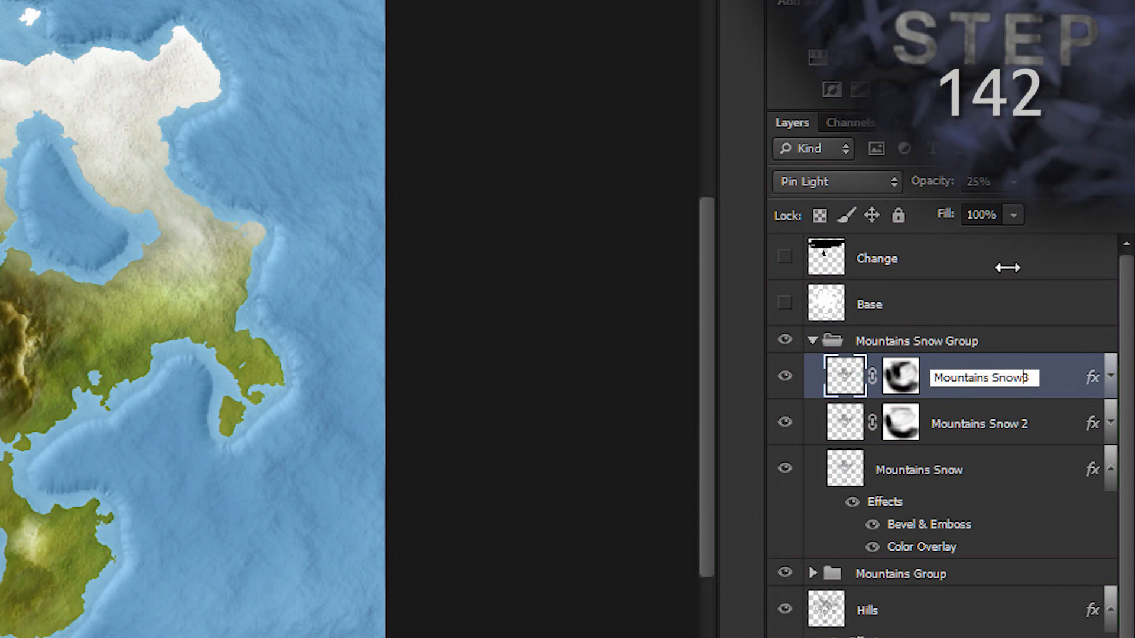
key("Return")
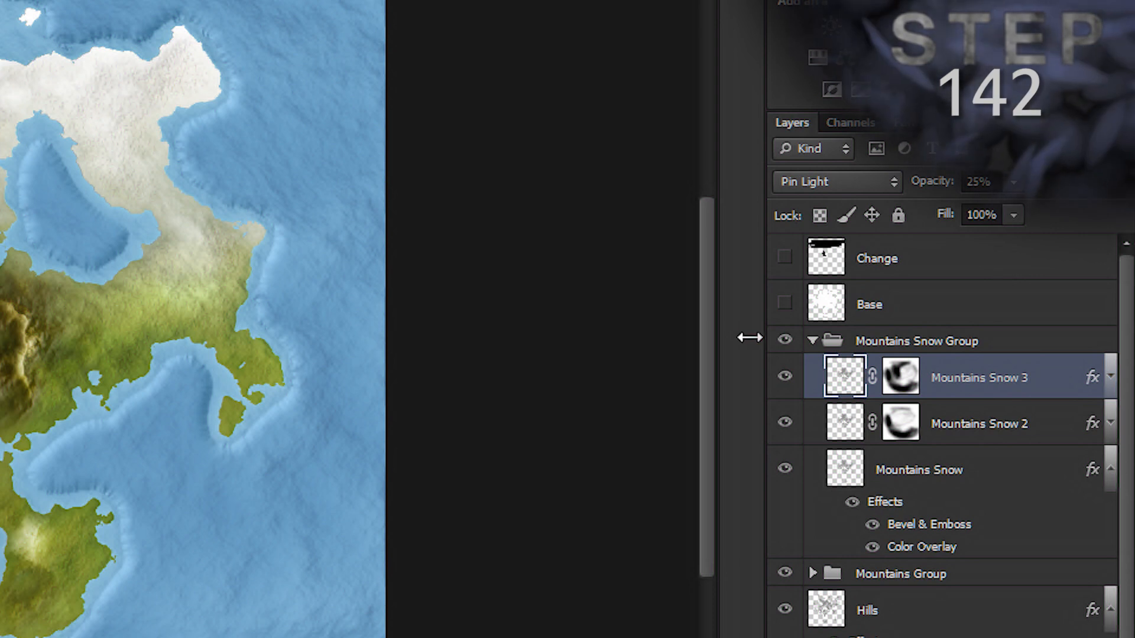
left_click(809, 341)
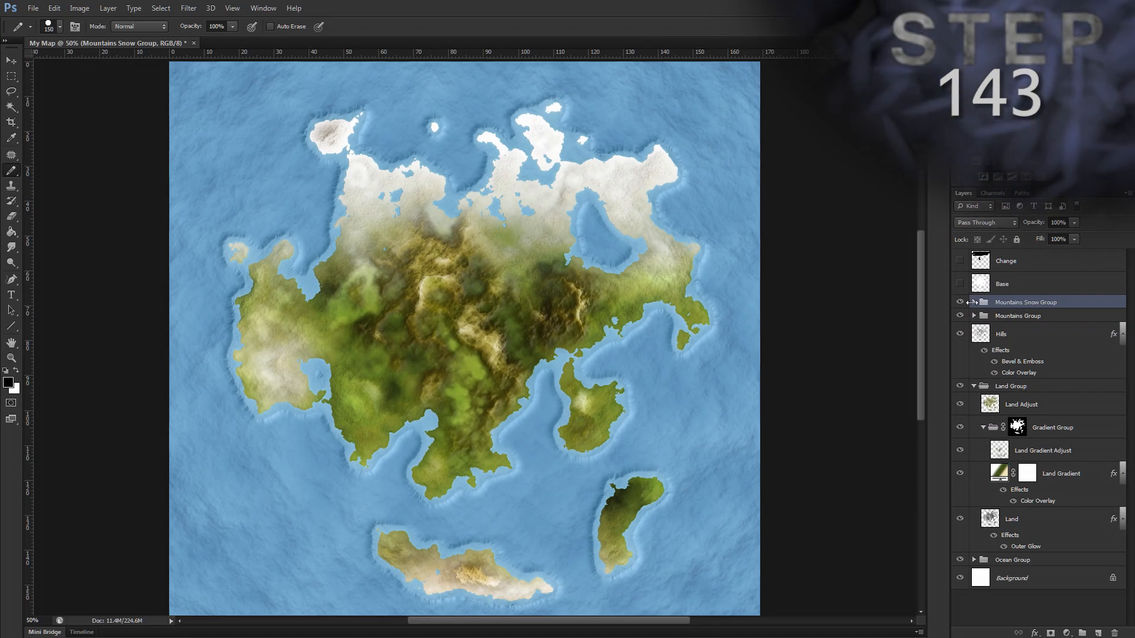
Duplicate the Hills layer as a new layer named Hills Snow
left_click(1046, 335)
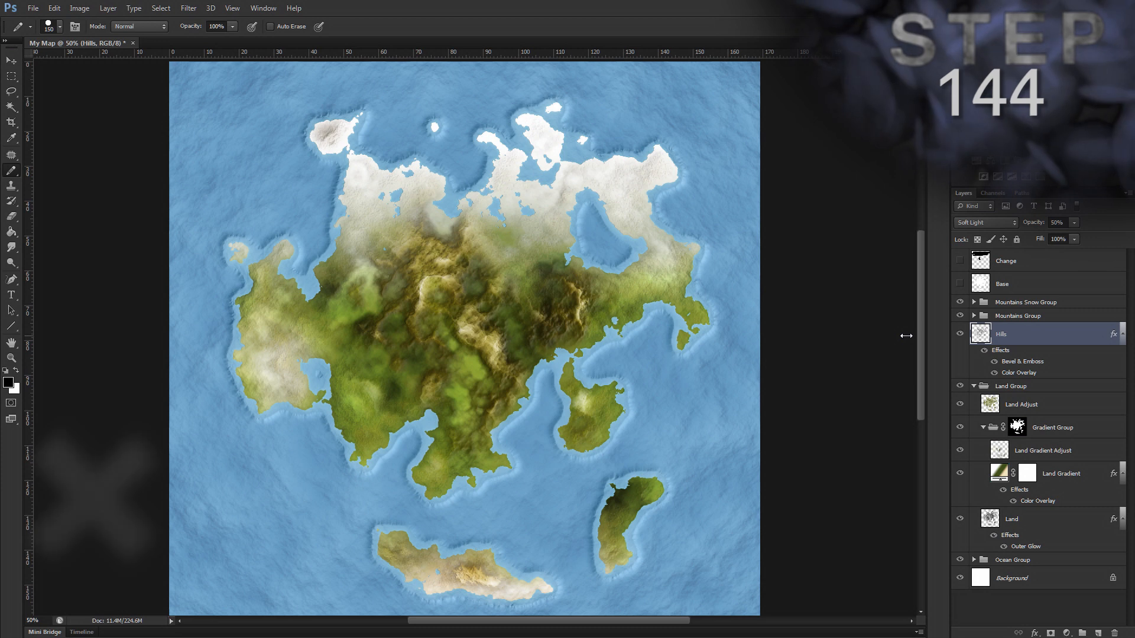
key("ctrl+alt+j")
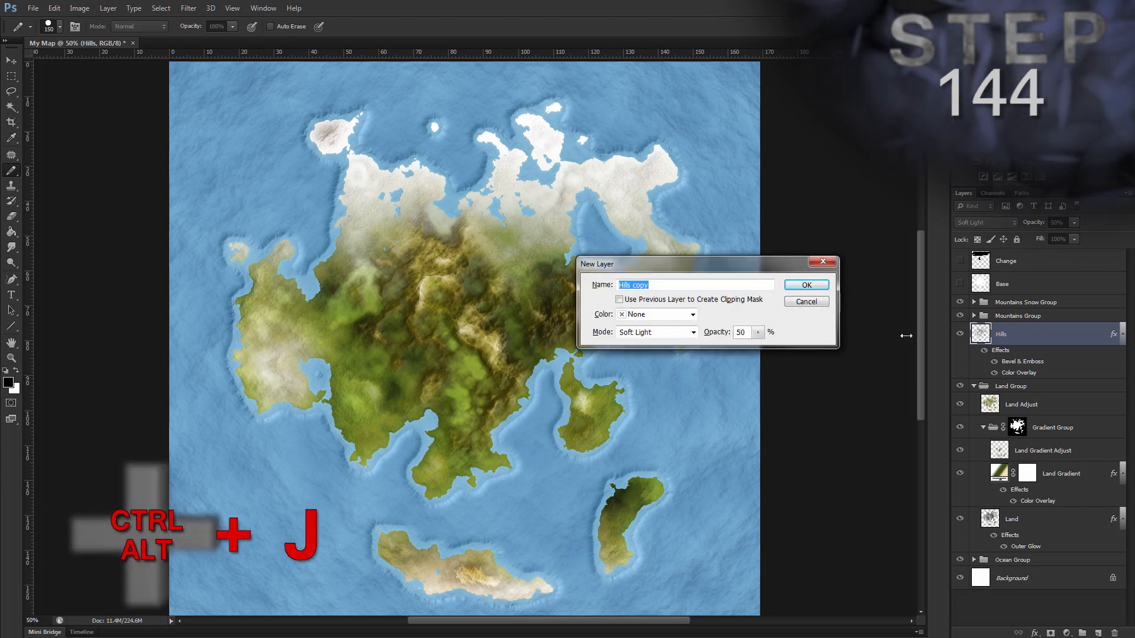
type("Hills")
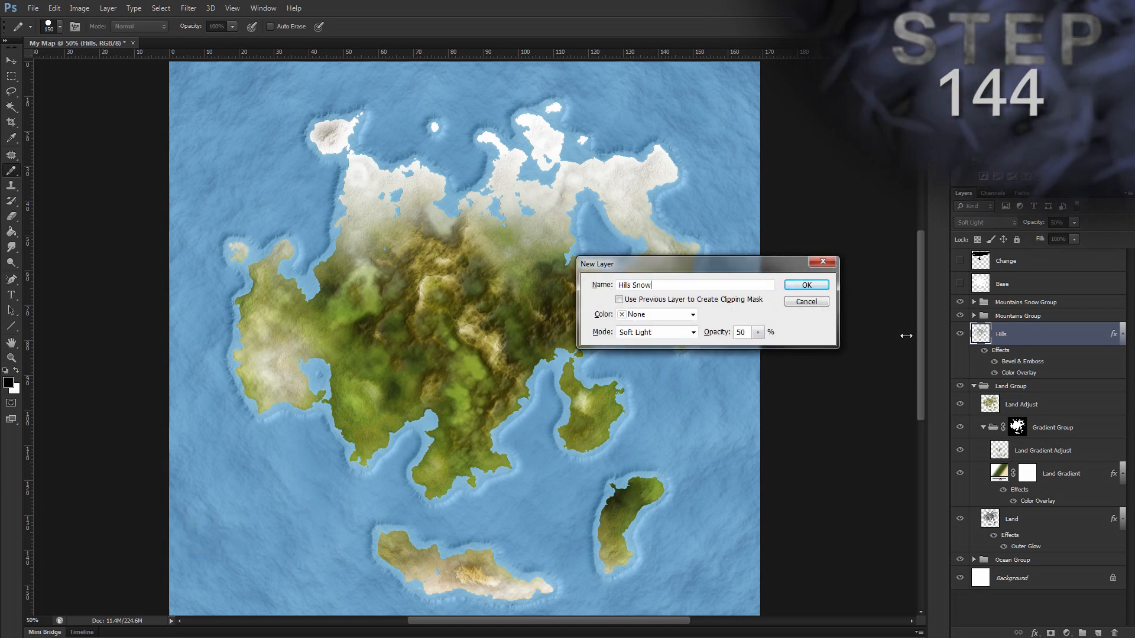
key("Return")
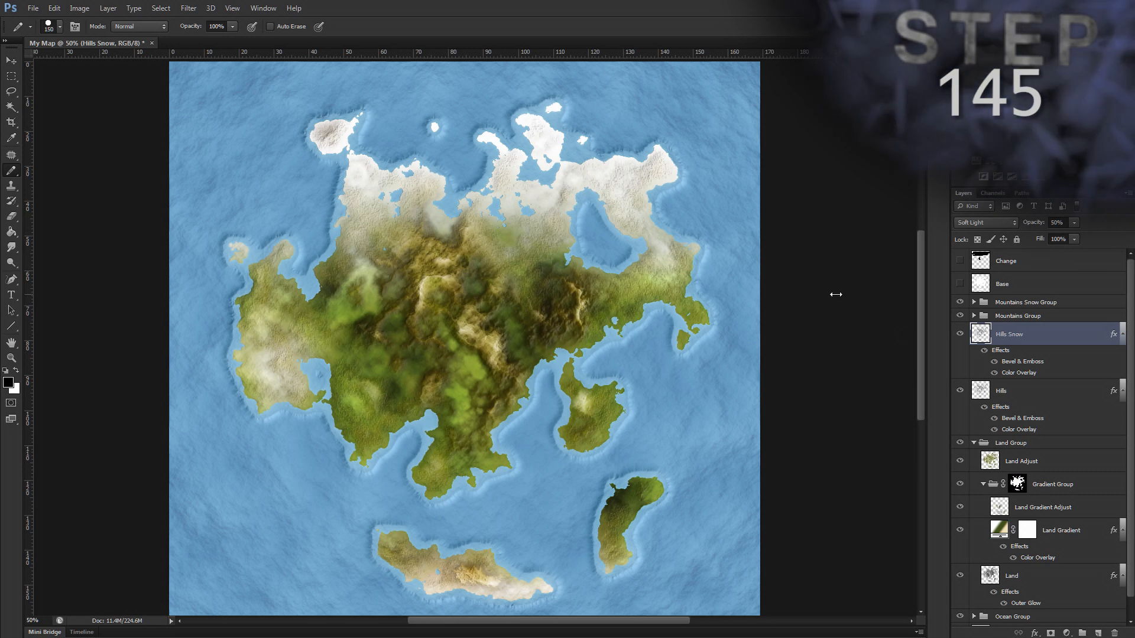
With the Hills layer active, load the Change layer's painted area as a selection and expand it by 20 pixels
left_click(1051, 392)
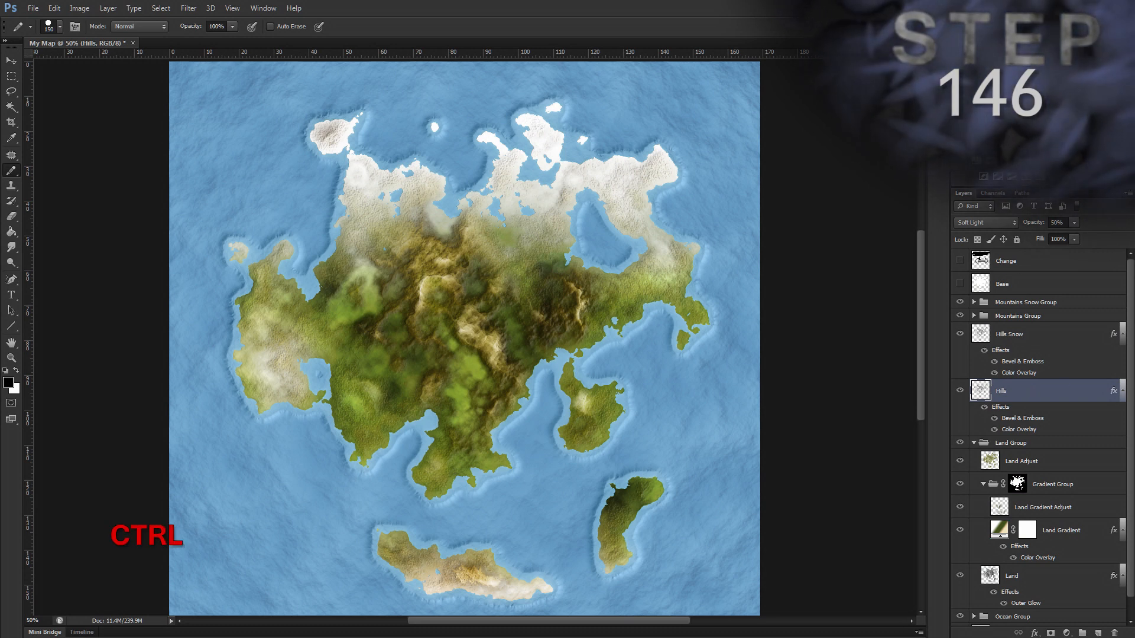
left_click(980, 261, "ctrl")
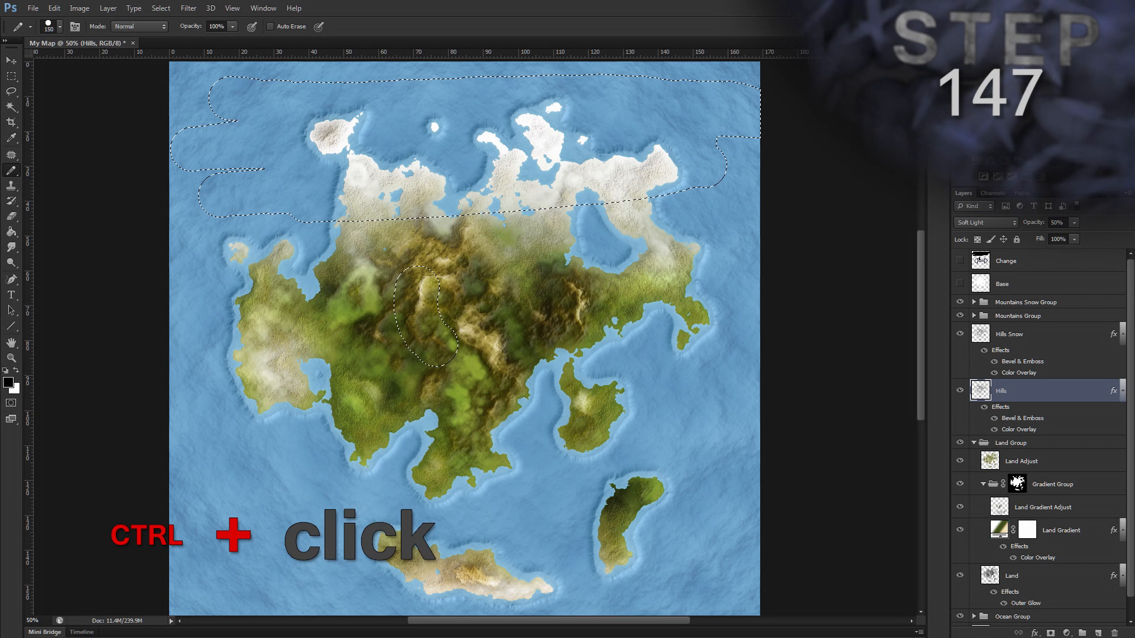
key("s")
key("alt+s")
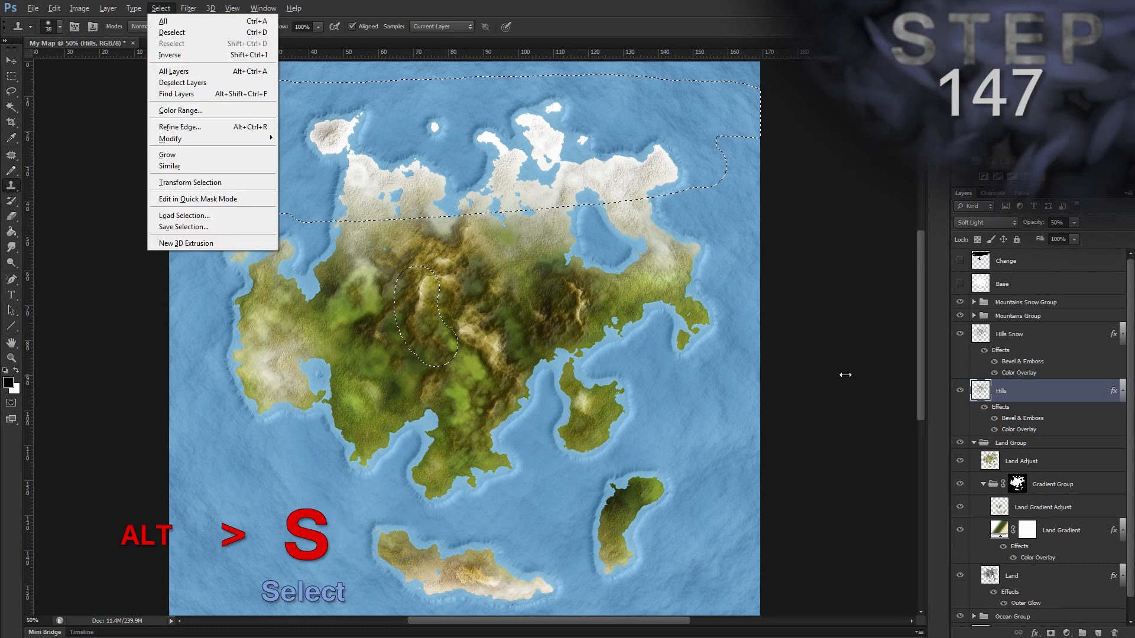
key("m")
key("e")
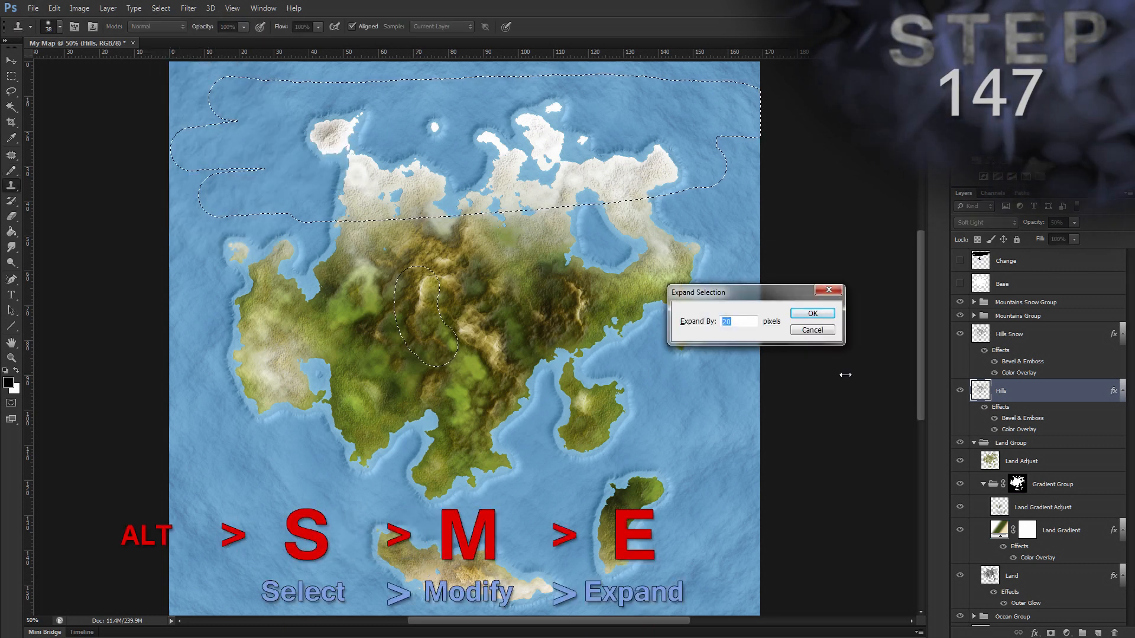
type("20")
key("Return")
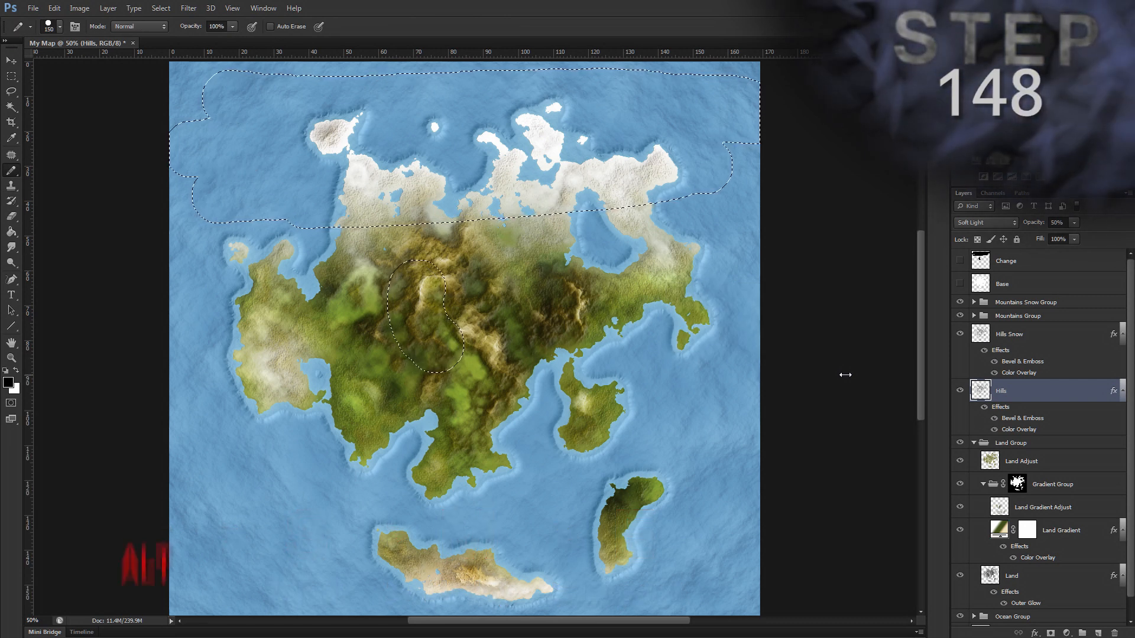
Feather the snow-region selection by 20 pixels and delete that area from the Hills layer
key("s")
key("alt+s")
key("m")
key("f")
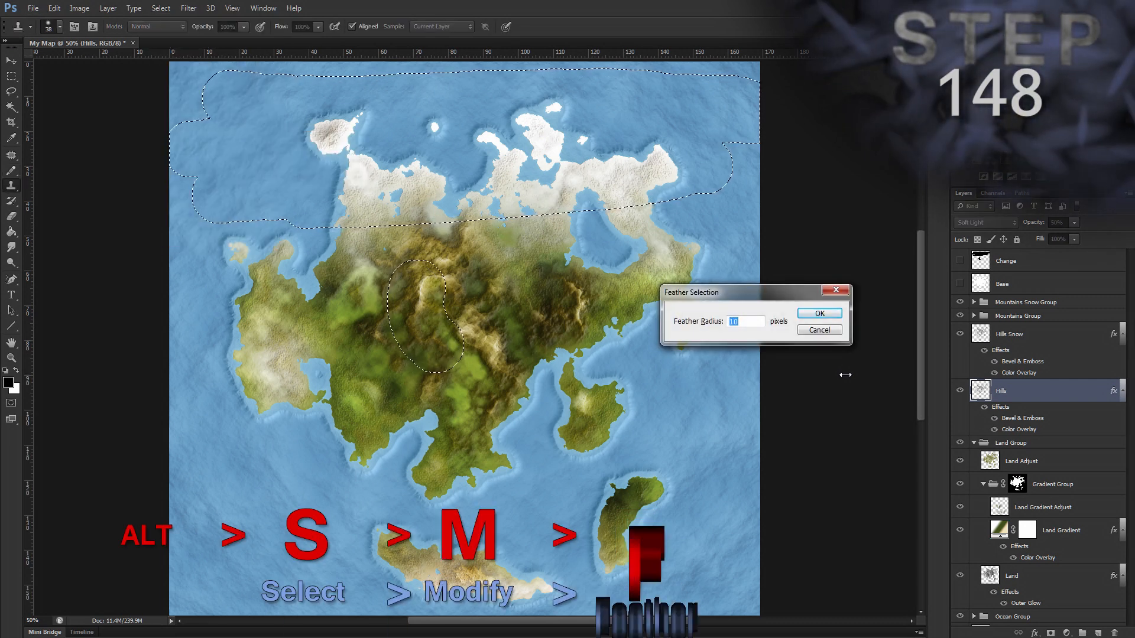
type("10")
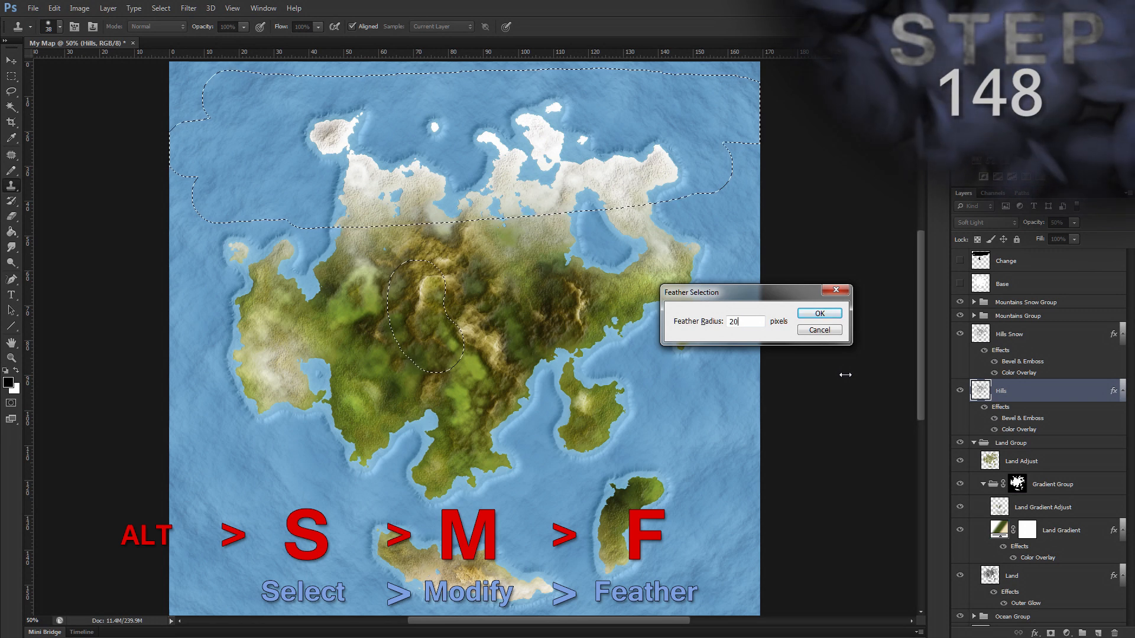
key("Return")
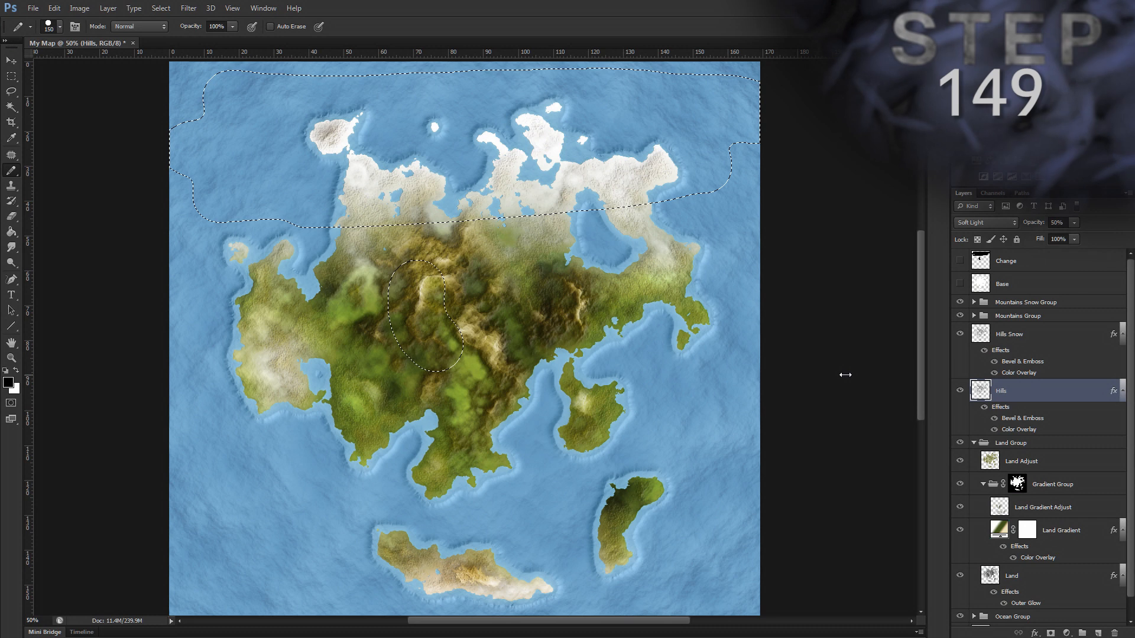
key("Delete")
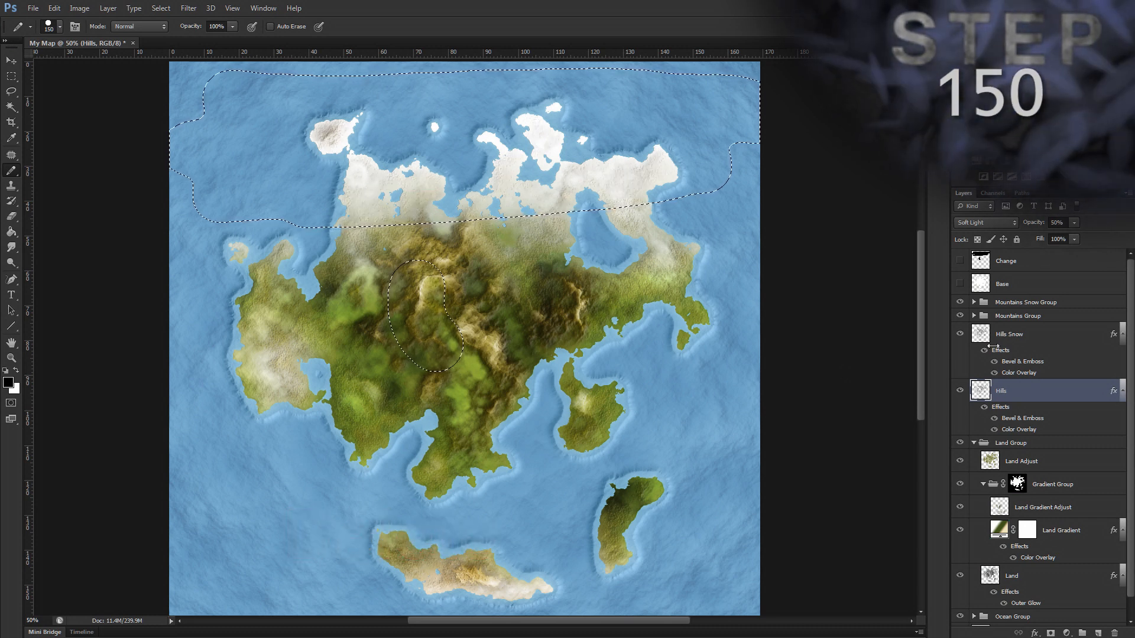
Invert the selection and delete everything outside the snow regions from the Hills Snow layer
left_click(1054, 333)
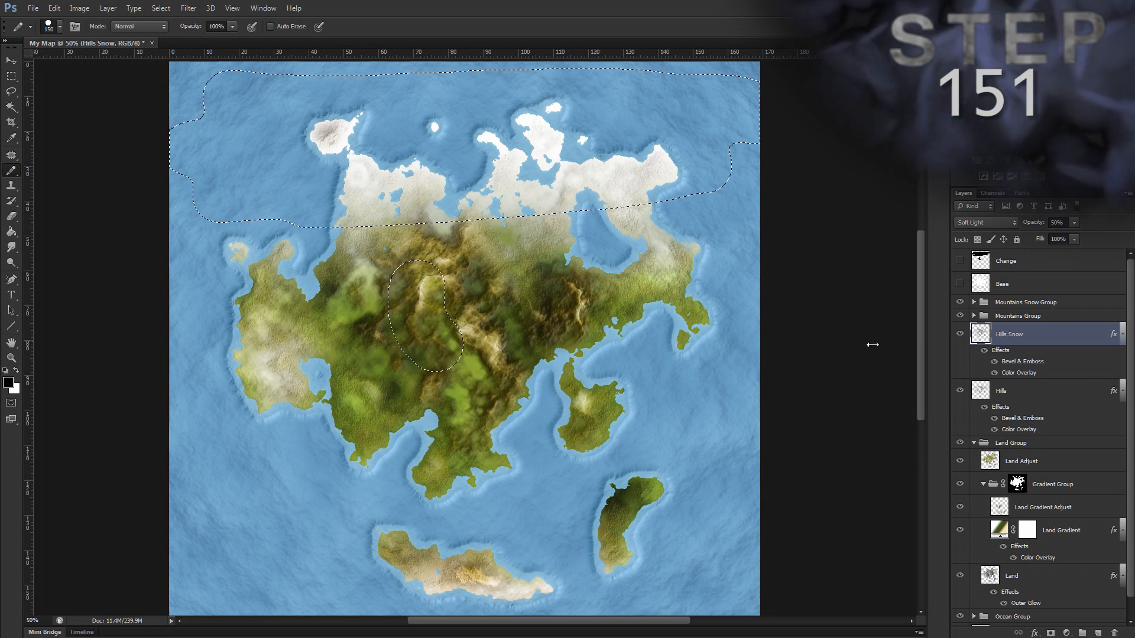
key("ctrl")
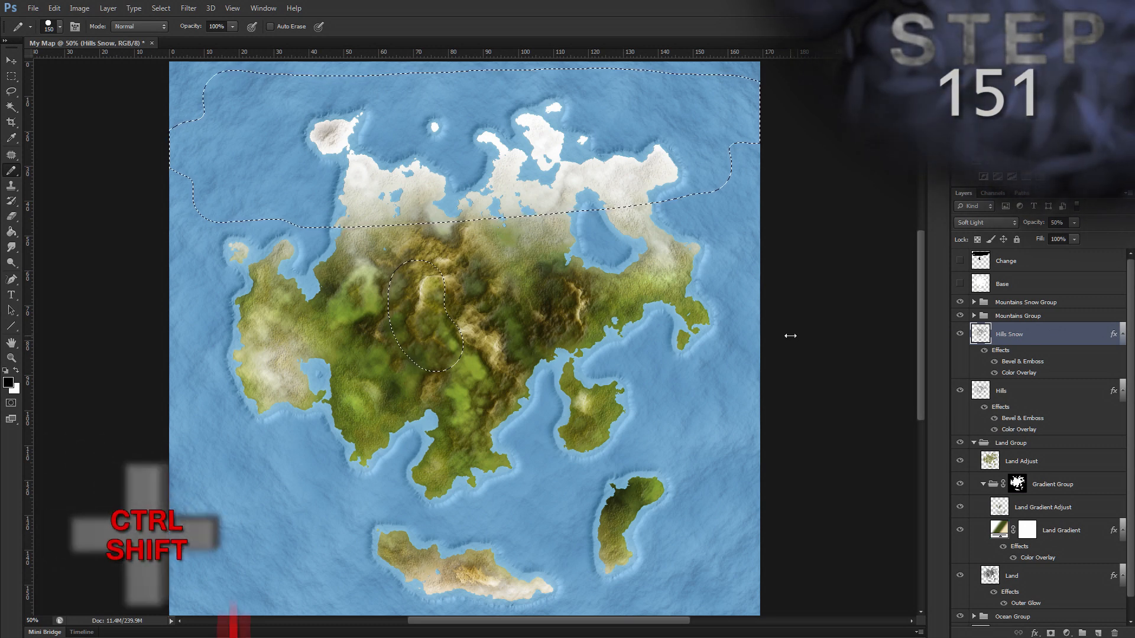
key("ctrl+shift+i")
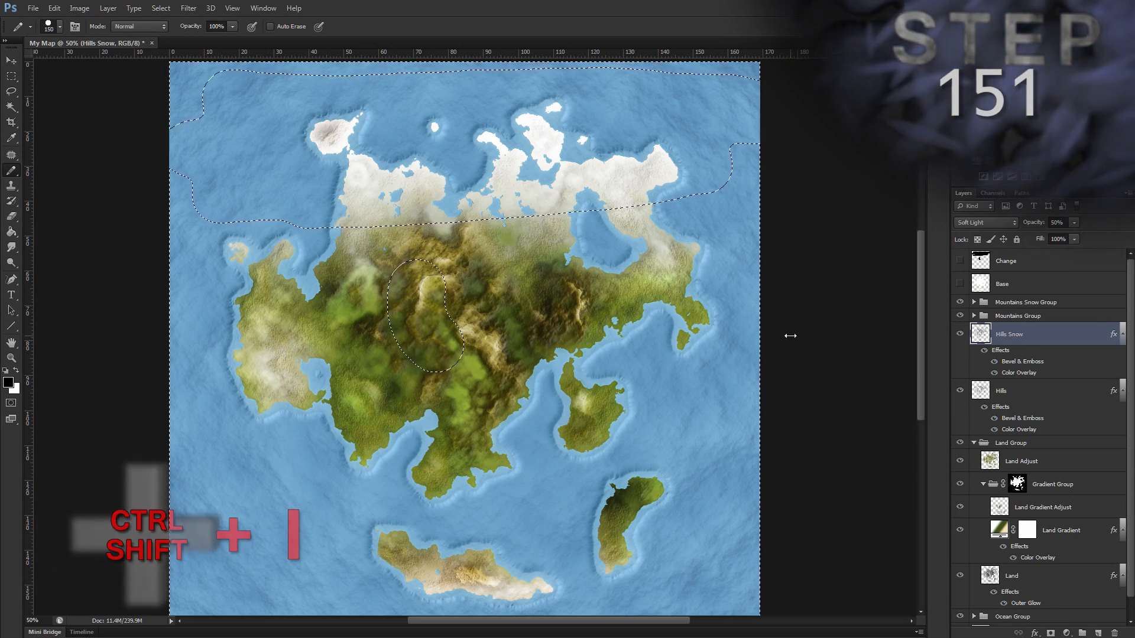
key("Delete")
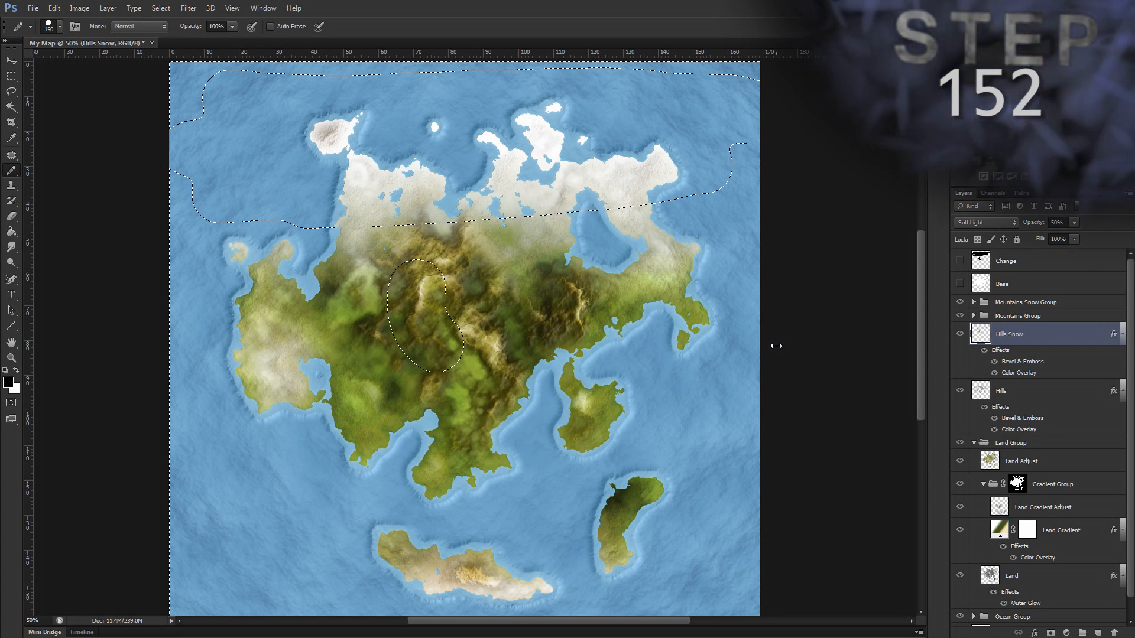
Add a layer mask to the Mountains Group that reveals the inverted selection, and return to the Pencil tool
left_click(1061, 316)
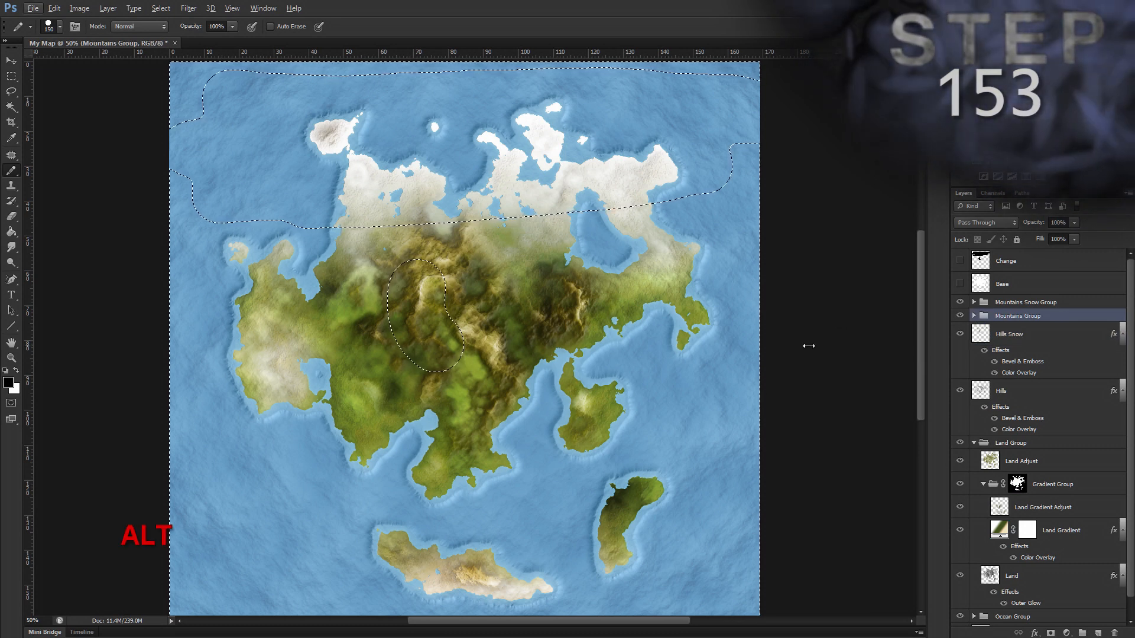
key("alt+l")
key("m")
key("Return")
key("v")
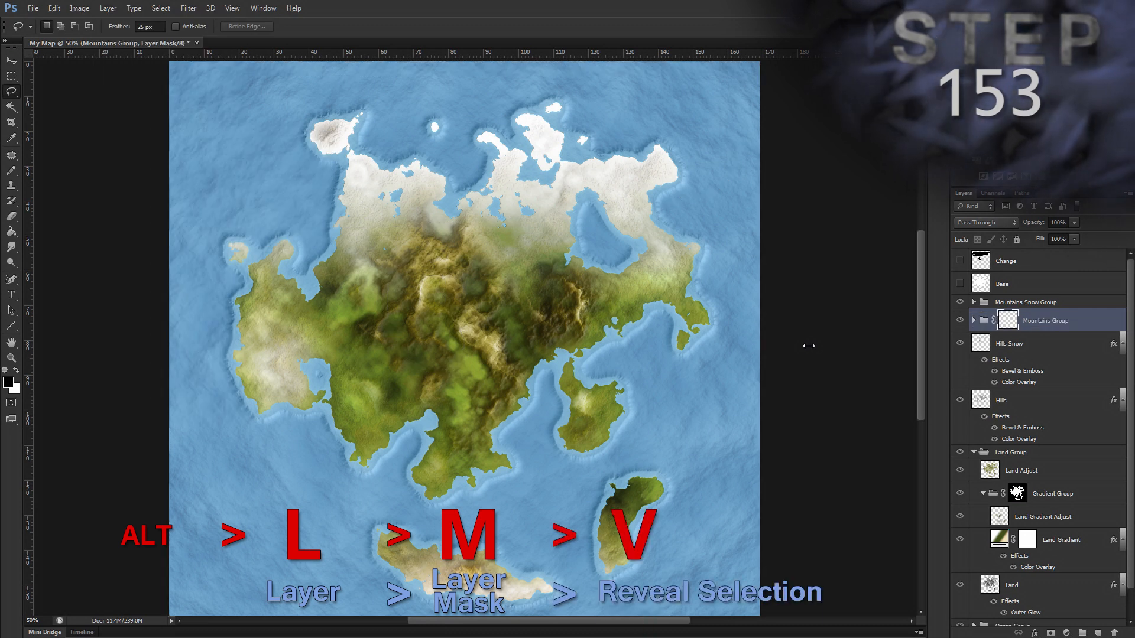
key("b")
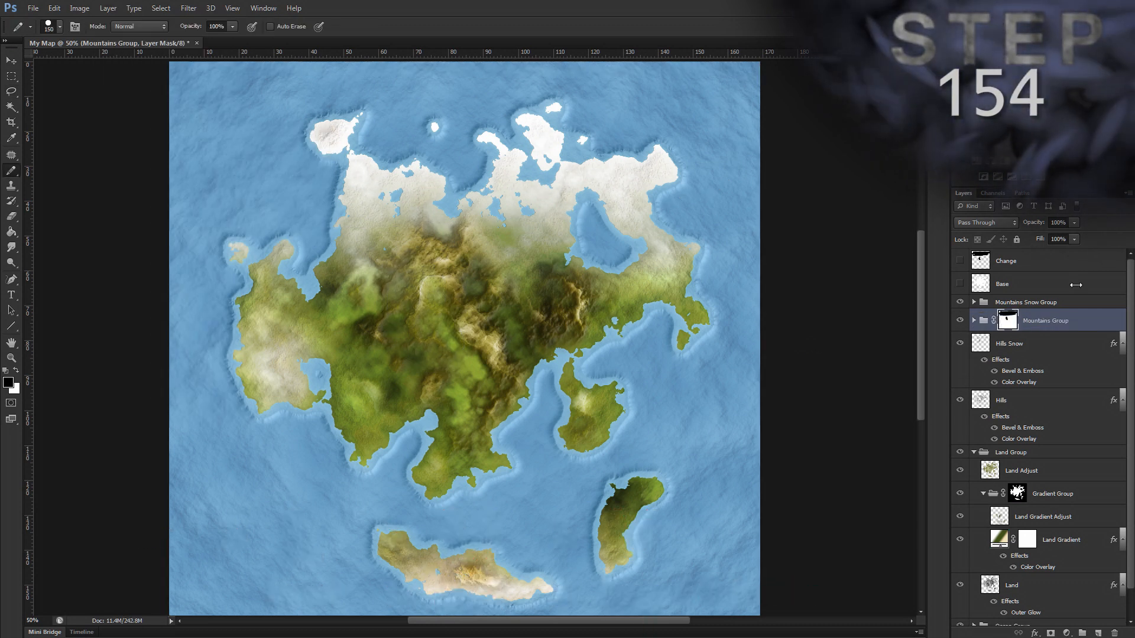
Restore the last selection and add a layer mask to the Mountains Snow Group that hides it, returning to the Pencil tool
left_click(1093, 302)
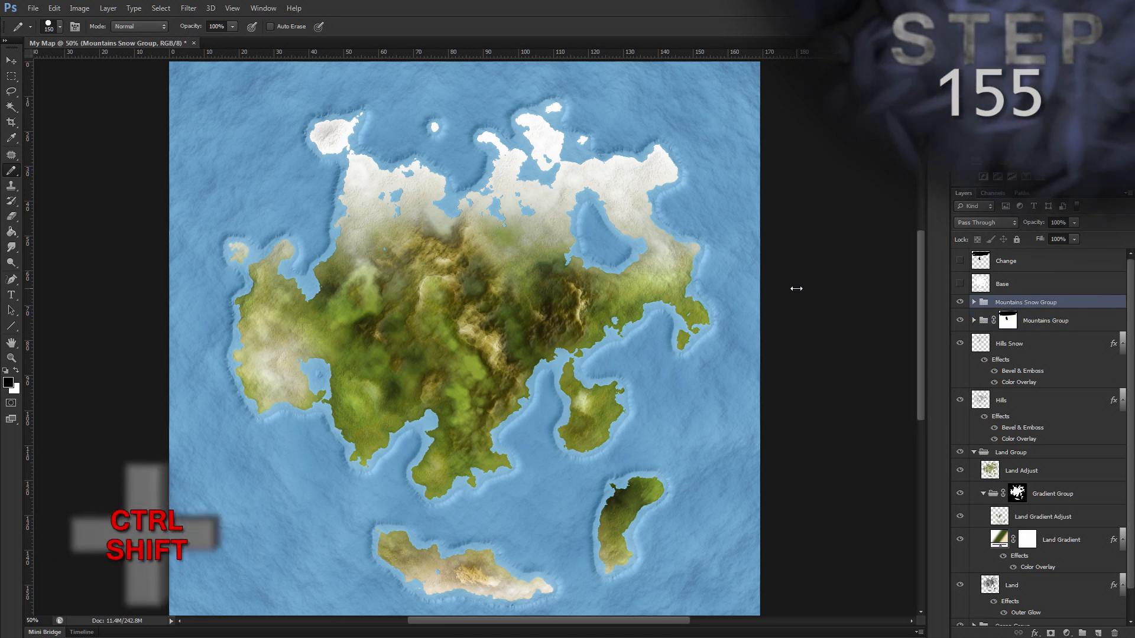
key("ctrl+shift+d")
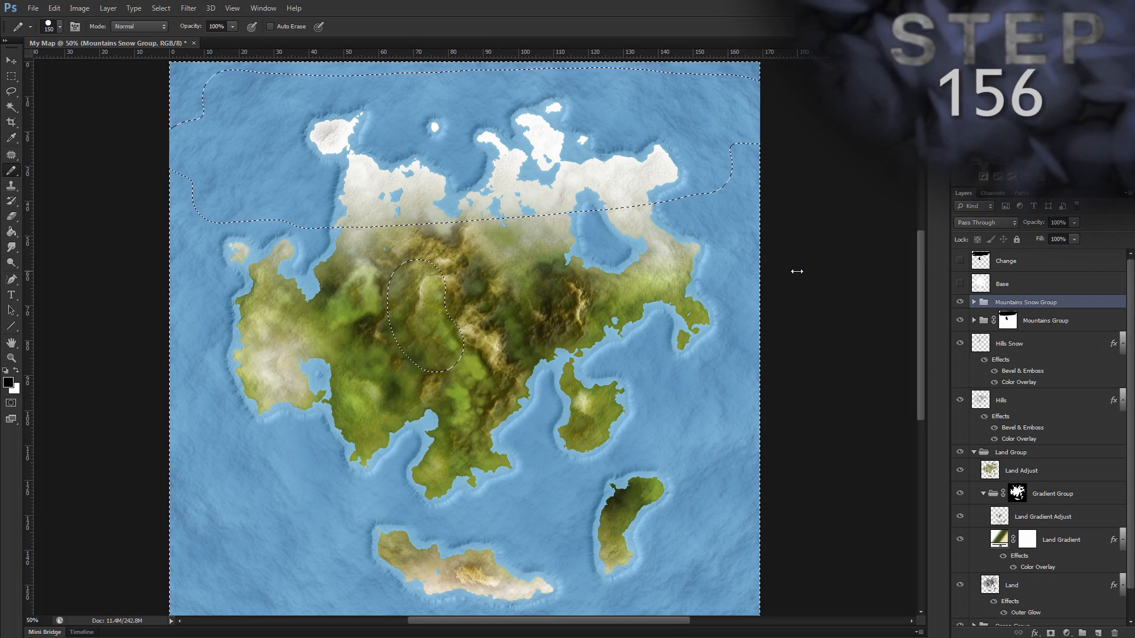
key("alt")
key("l")
key("m")
key("d")
key("b")
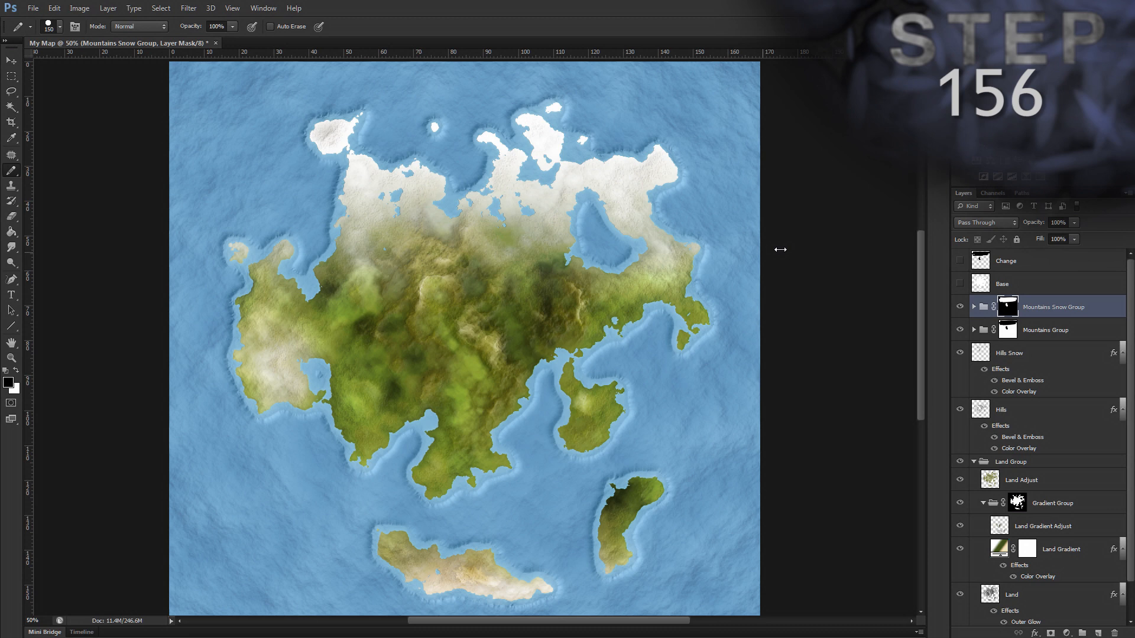
Delete the Change layer and expand the Mountains Snow Group
left_click(1064, 261)
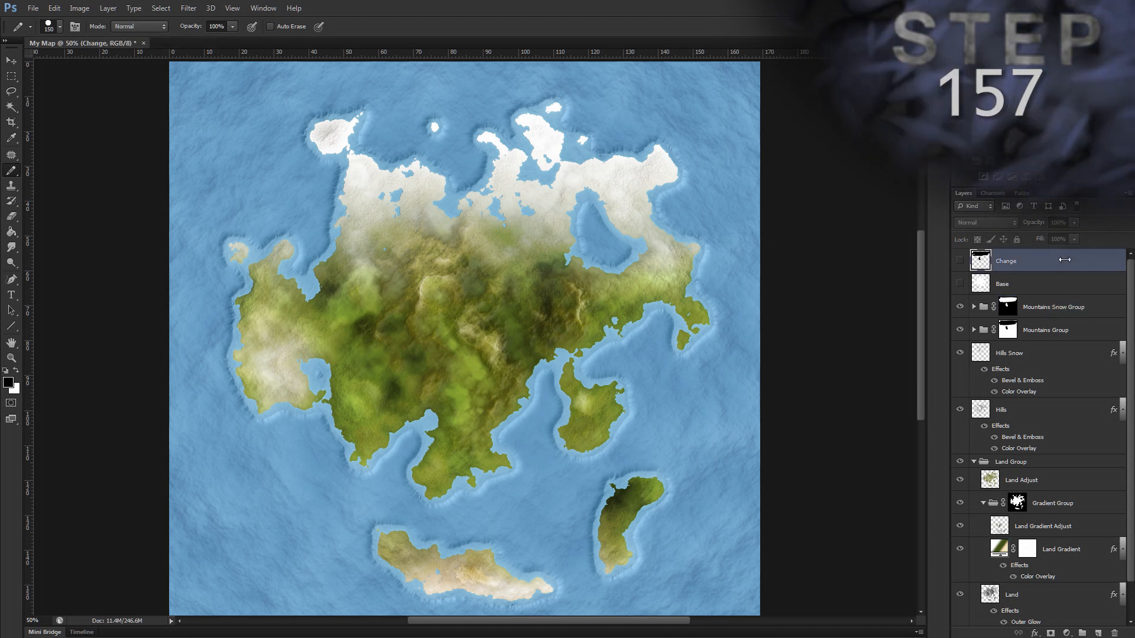
key("Delete")
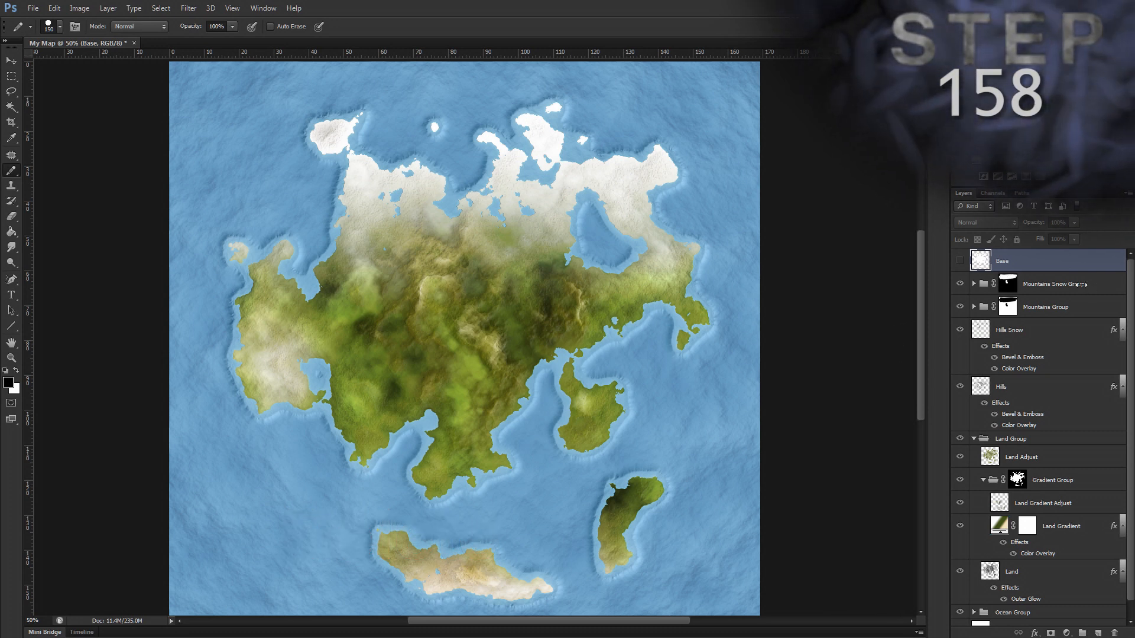
left_click(974, 284)
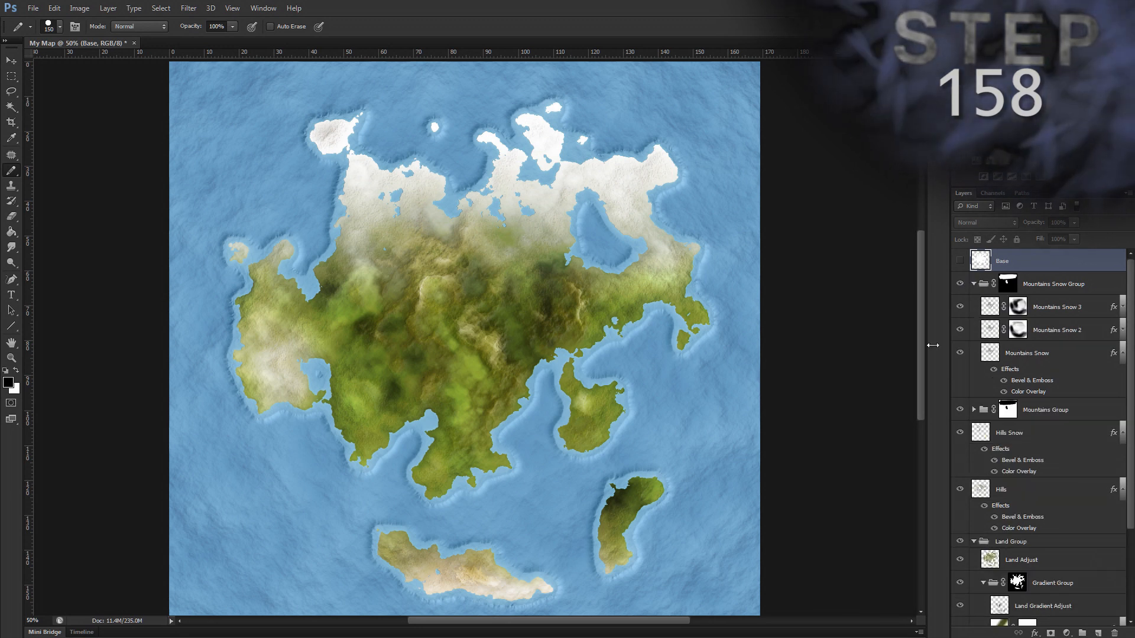
Change the Color Overlay of the Mountains Snow layer to the grey 505050
left_click(1079, 353)
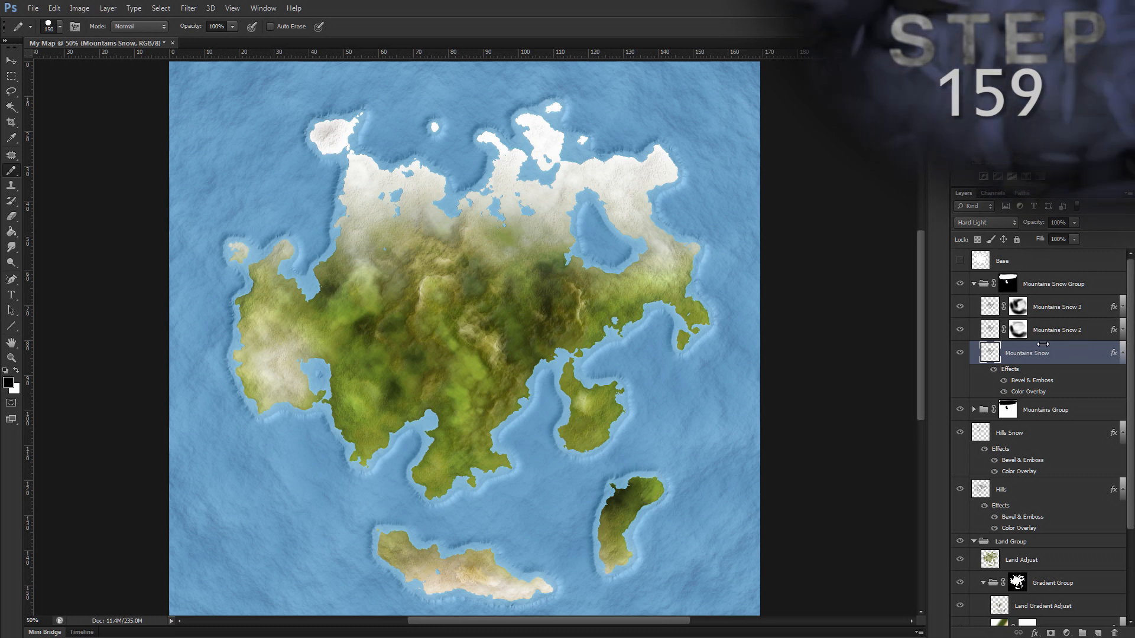
key("alt")
key("l")
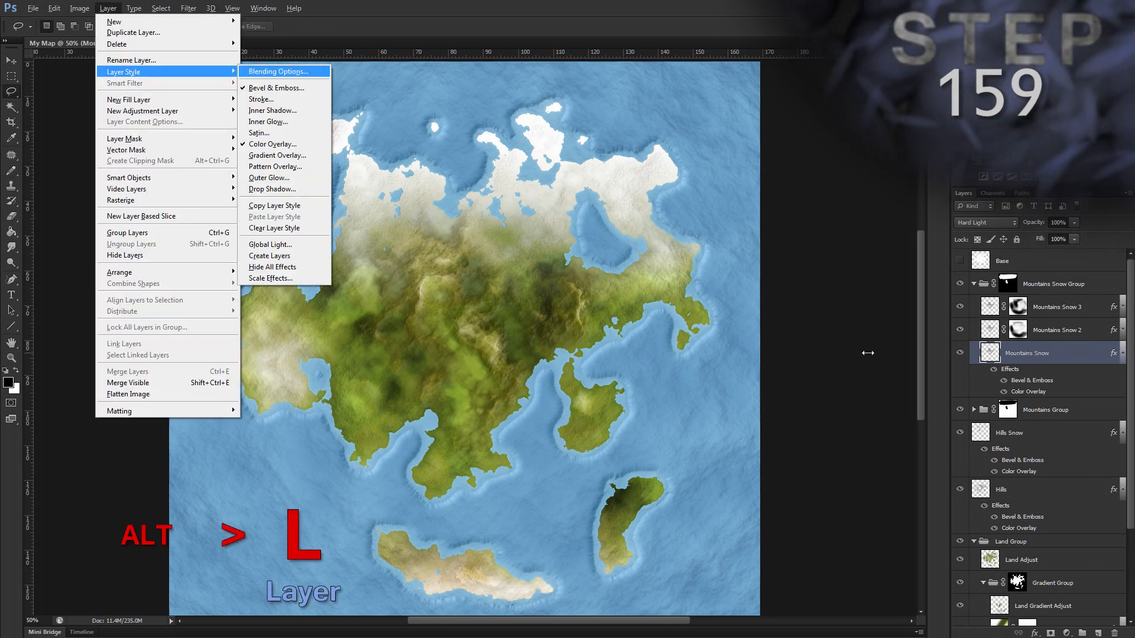
key("y")
key("v")
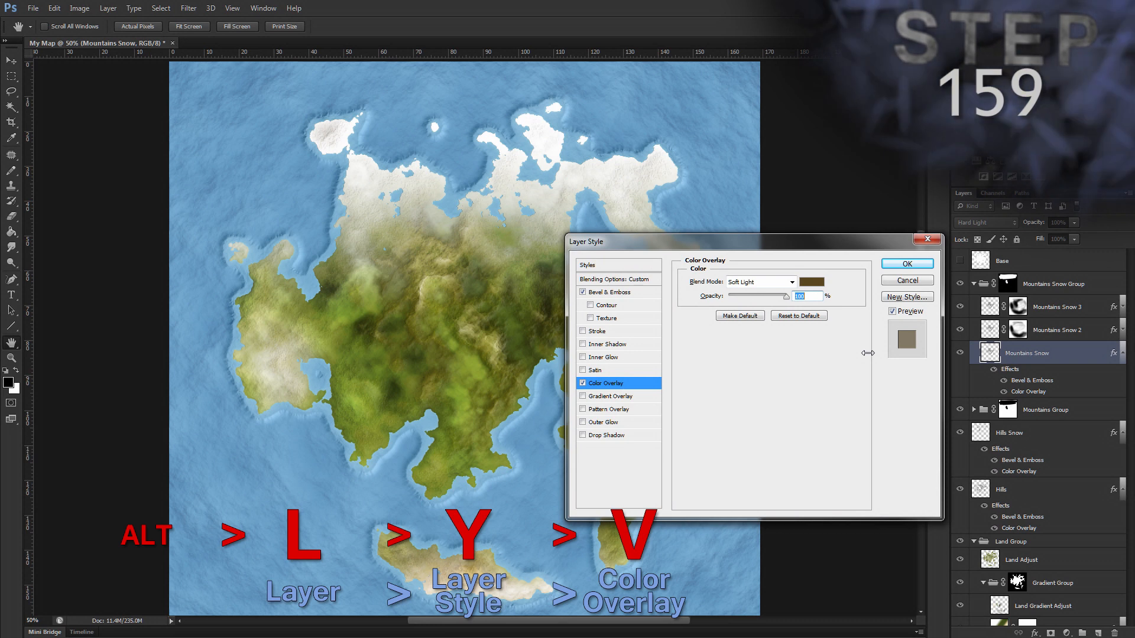
left_click(811, 282)
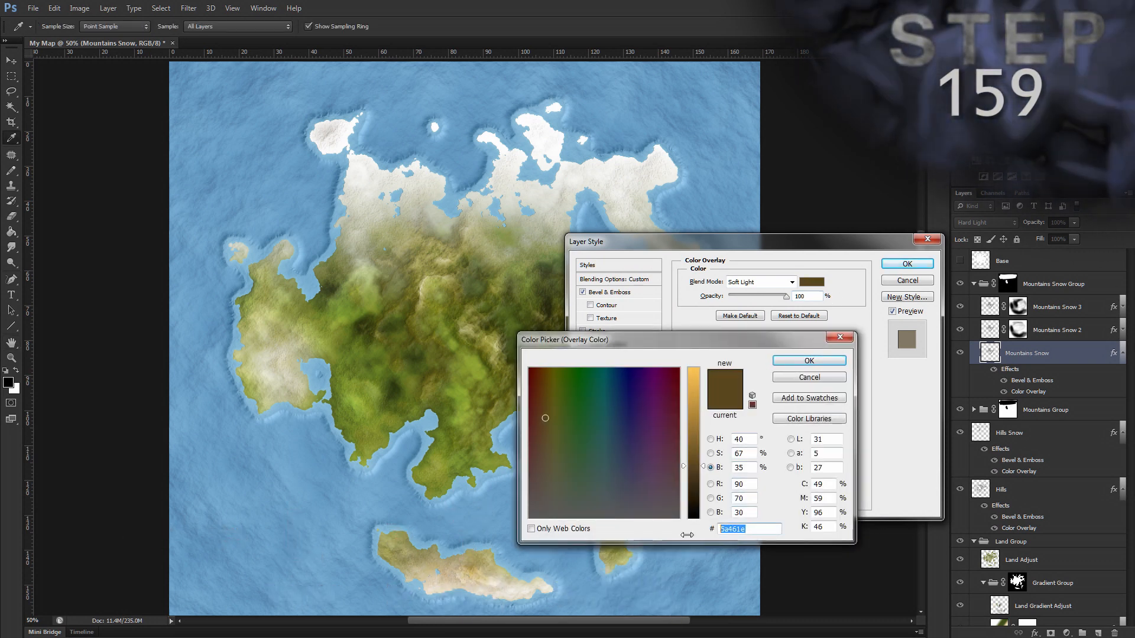
type("505050")
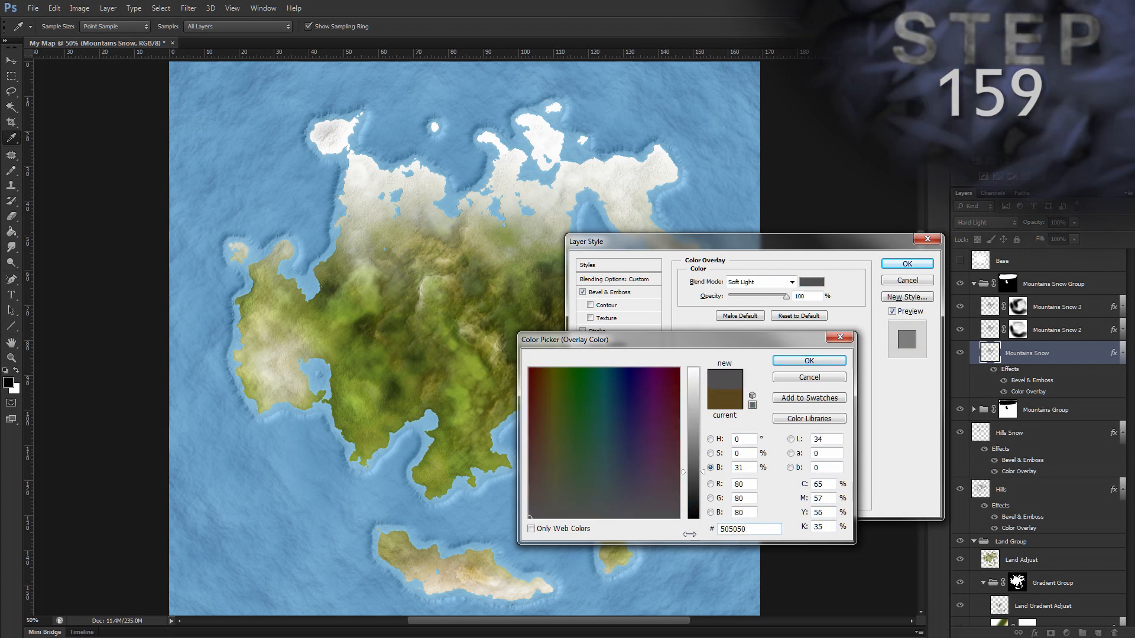
left_click(809, 361)
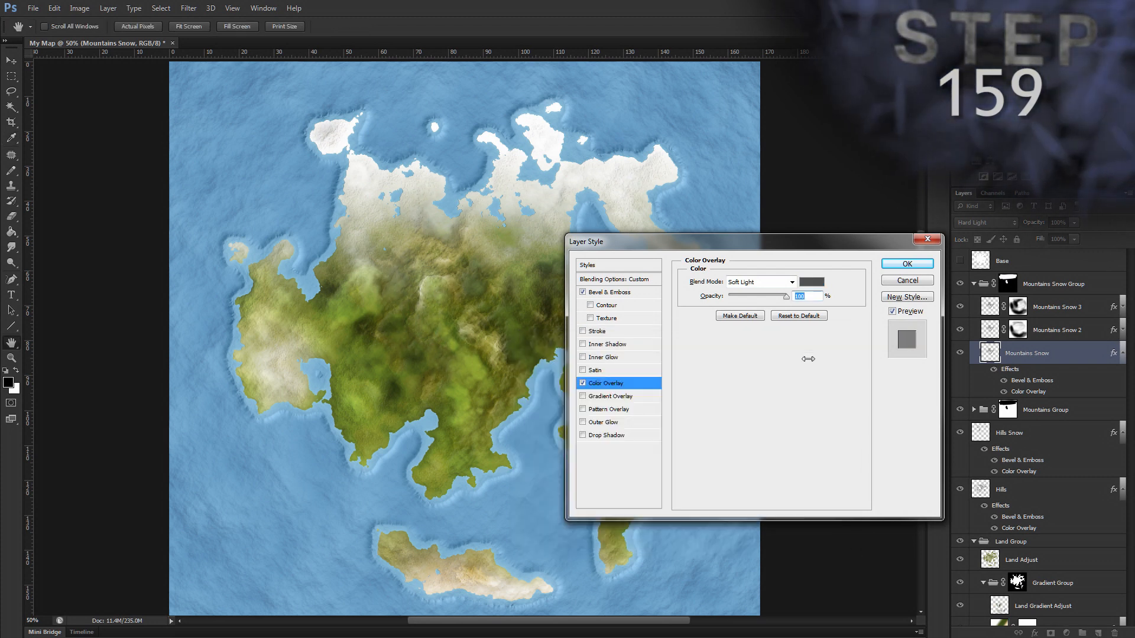
left_click(902, 262)
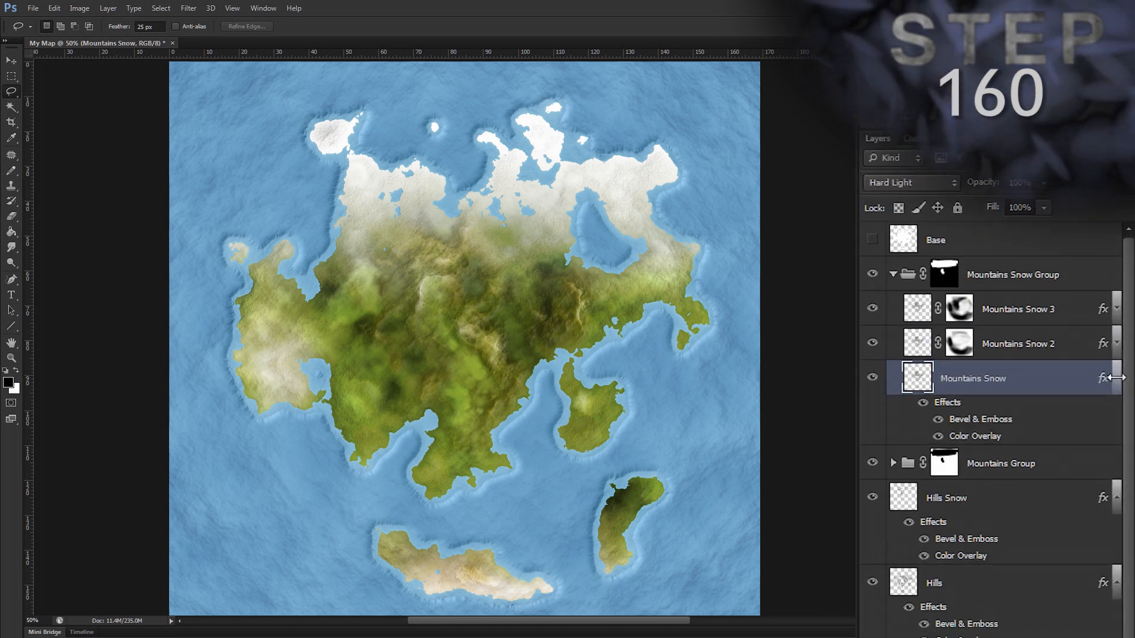
Copy the Mountains Snow layer's Color Overlay effect to the Mountains Snow 2, Mountains Snow 3 and Hills Snow layers
left_click(1121, 353)
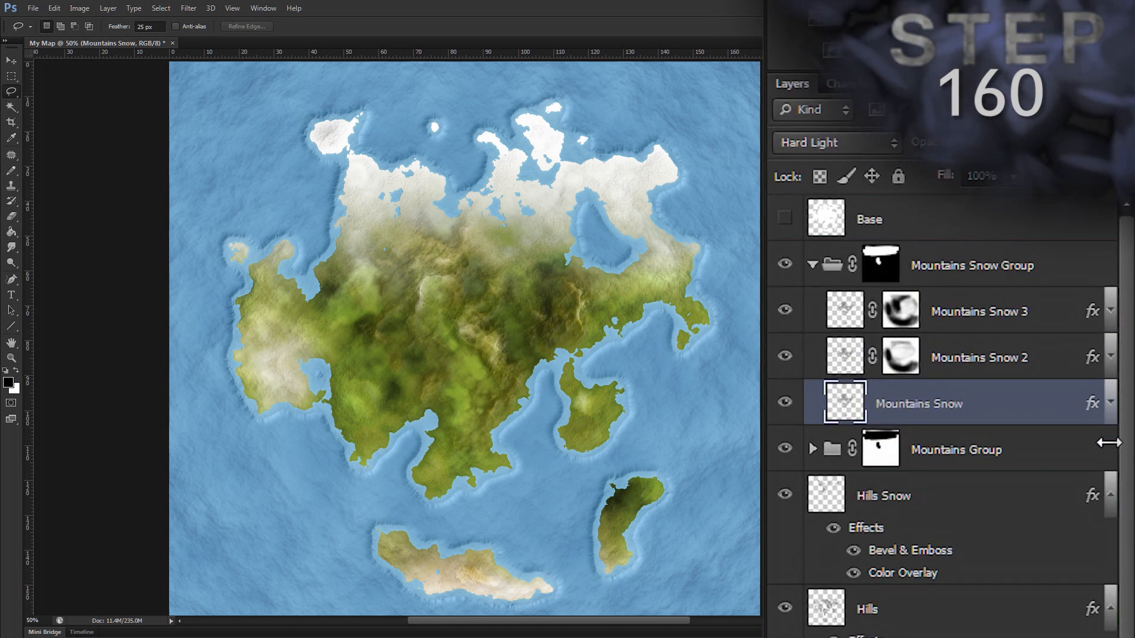
left_click(1109, 407)
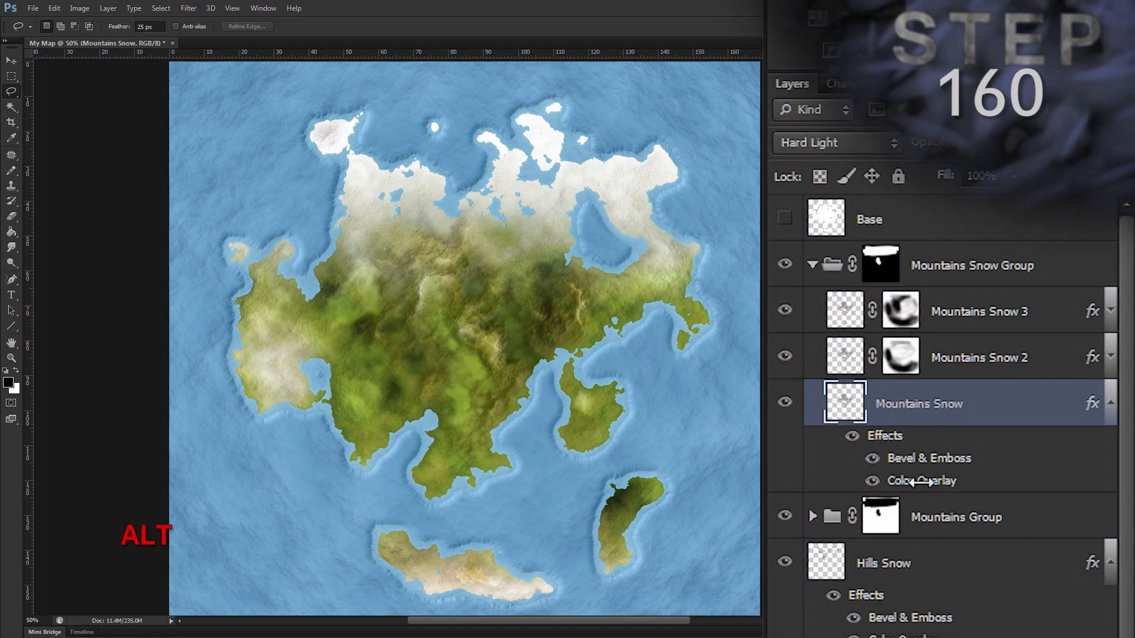
left_click_drag(920, 482, 984, 358)
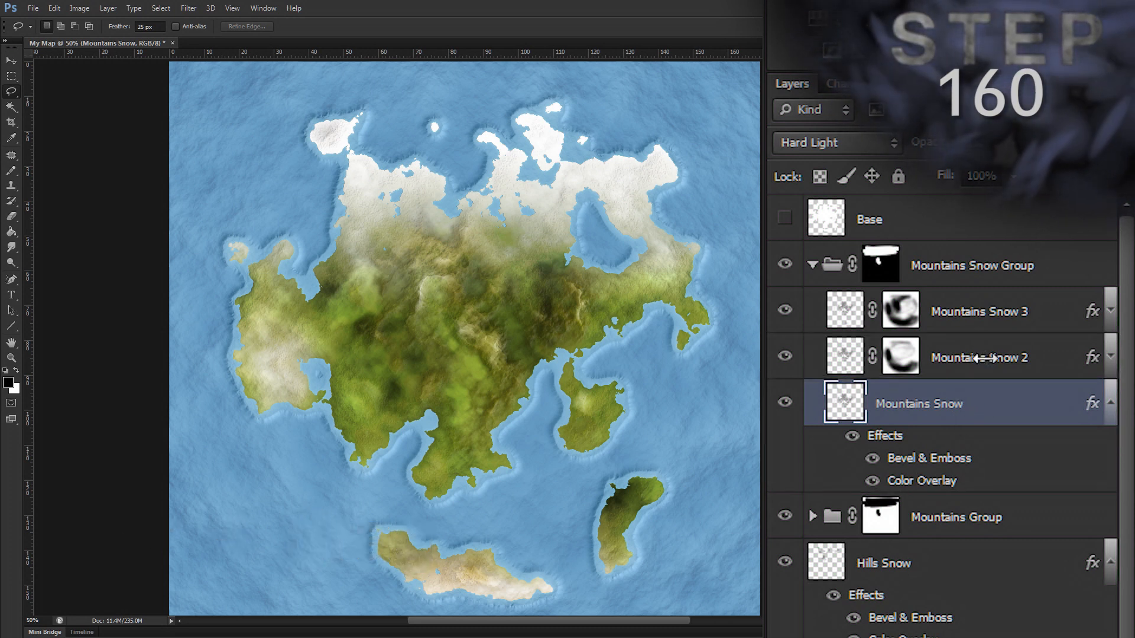
left_click_drag(948, 482, 992, 317)
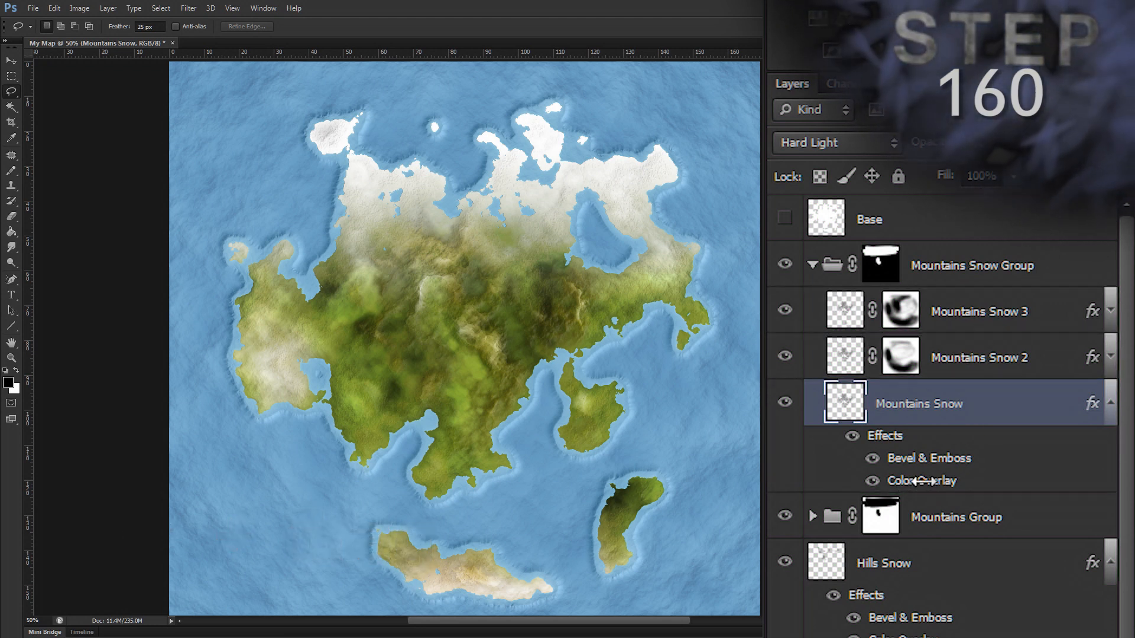
left_click_drag(922, 481, 937, 577)
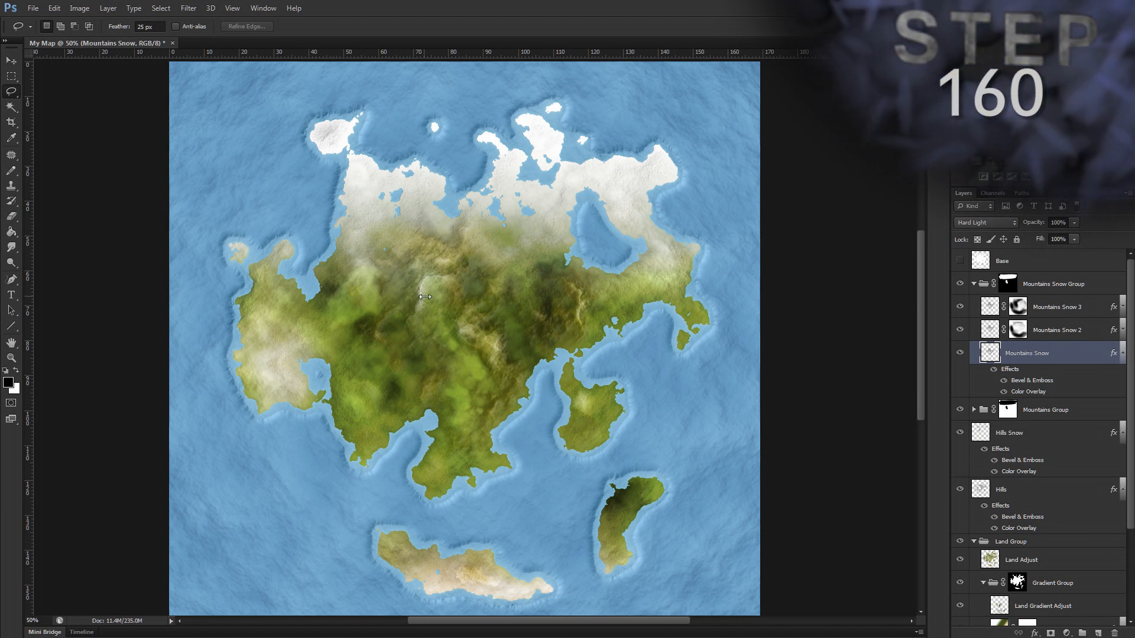
Return to the Pencil tool and collapse the expanded layer effects along with the Gradient, Land and Mountains Snow groups
key("b")
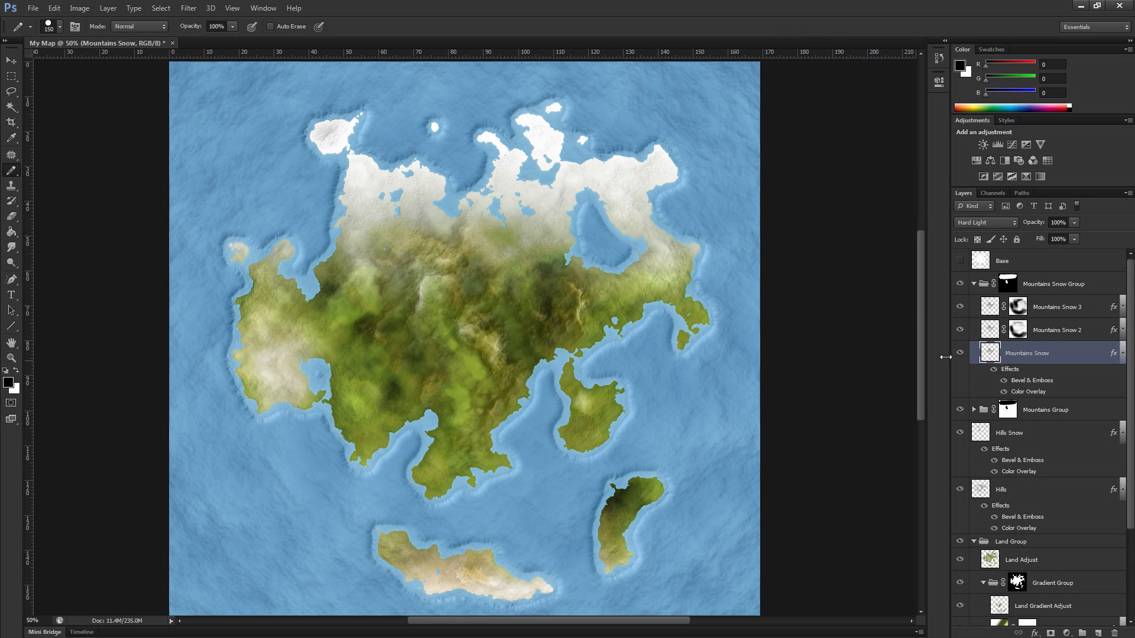
left_click(1120, 353)
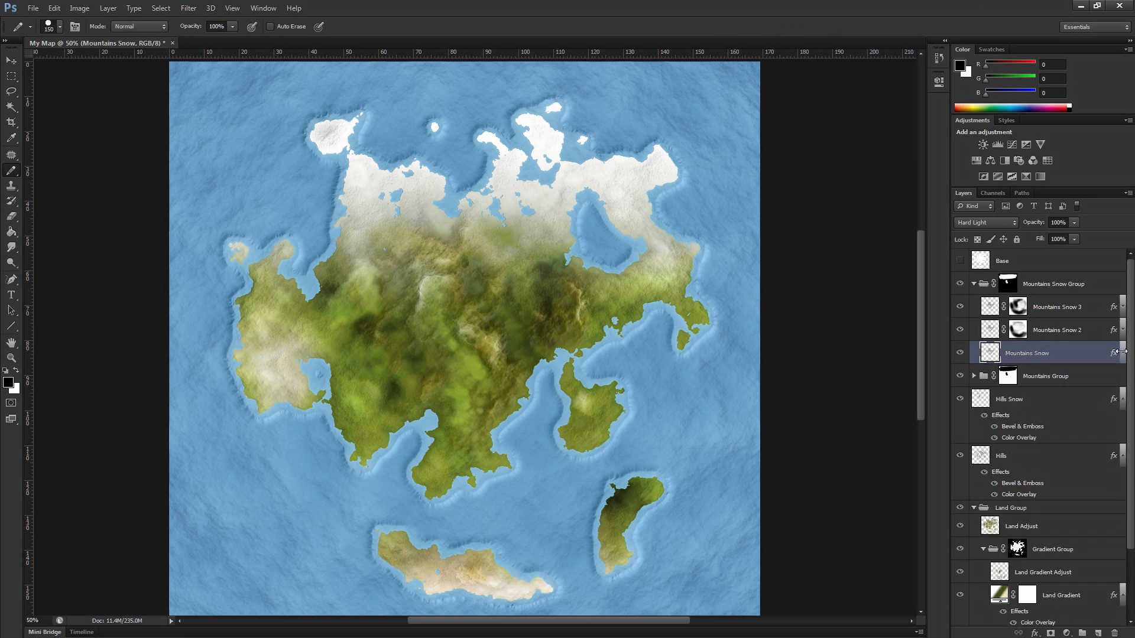
left_click(1121, 400)
left_click(1121, 424)
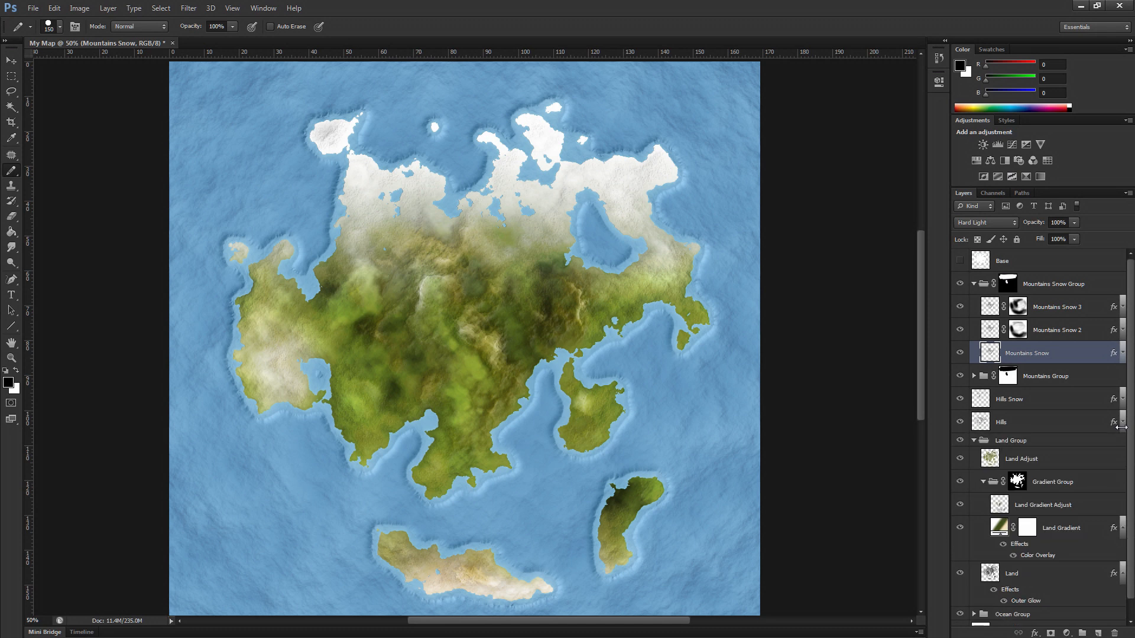
left_click(1121, 528)
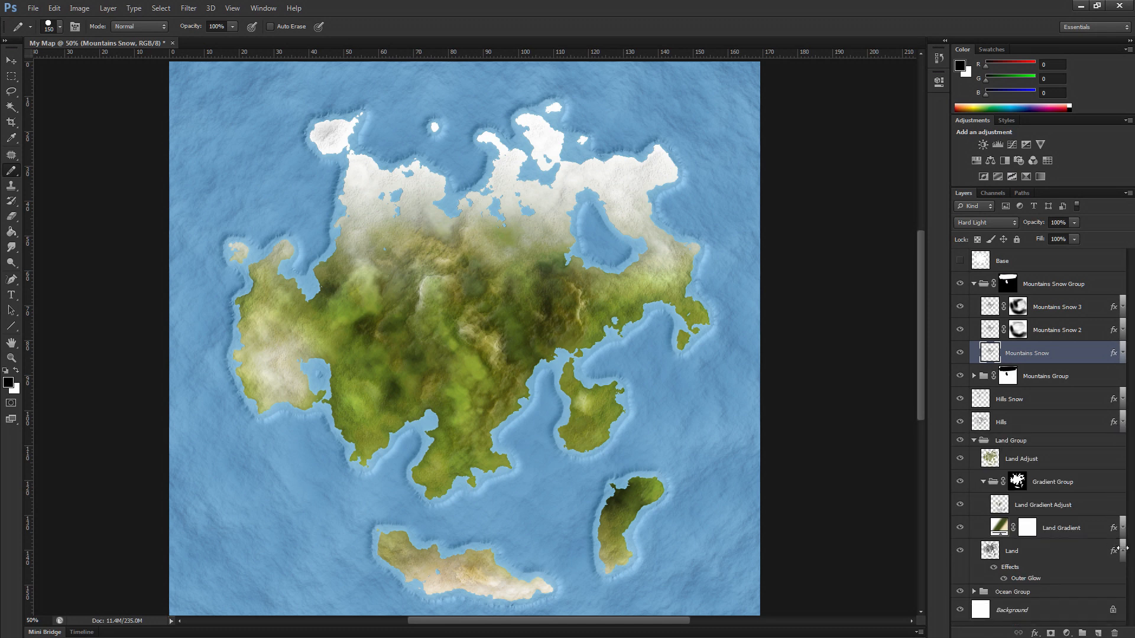
left_click(1121, 551)
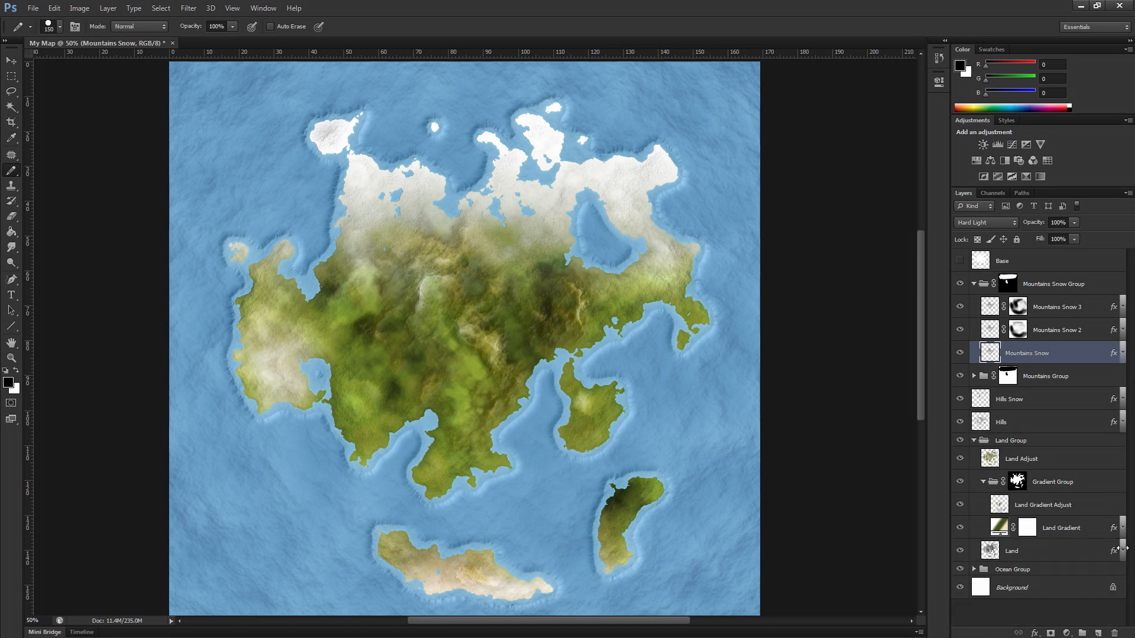
left_click(983, 481)
left_click(974, 440)
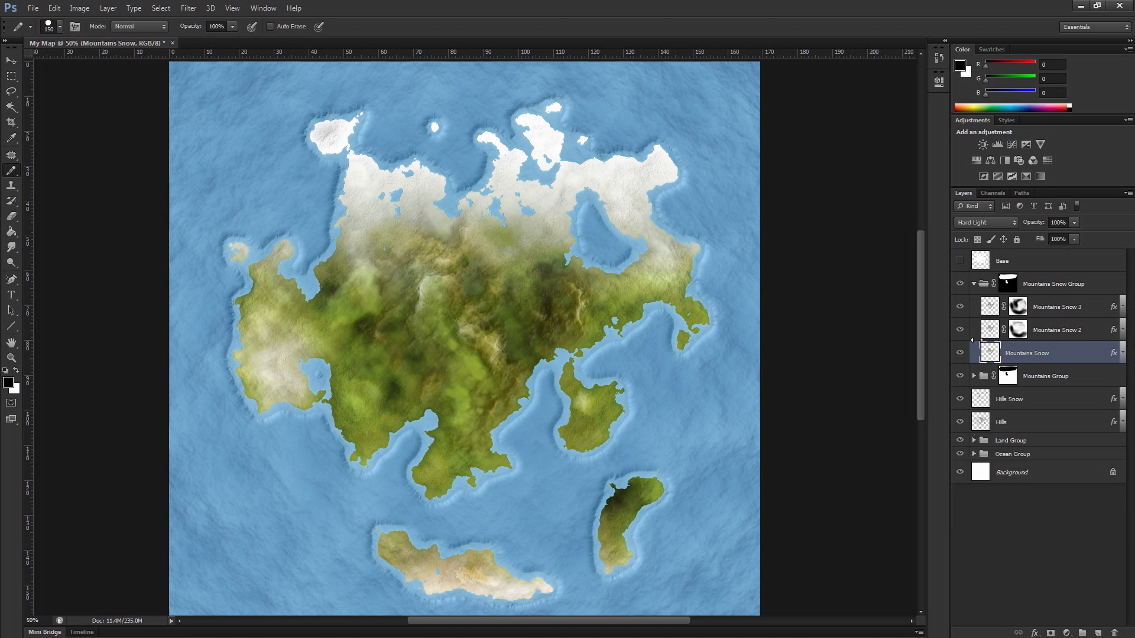
left_click(973, 284)
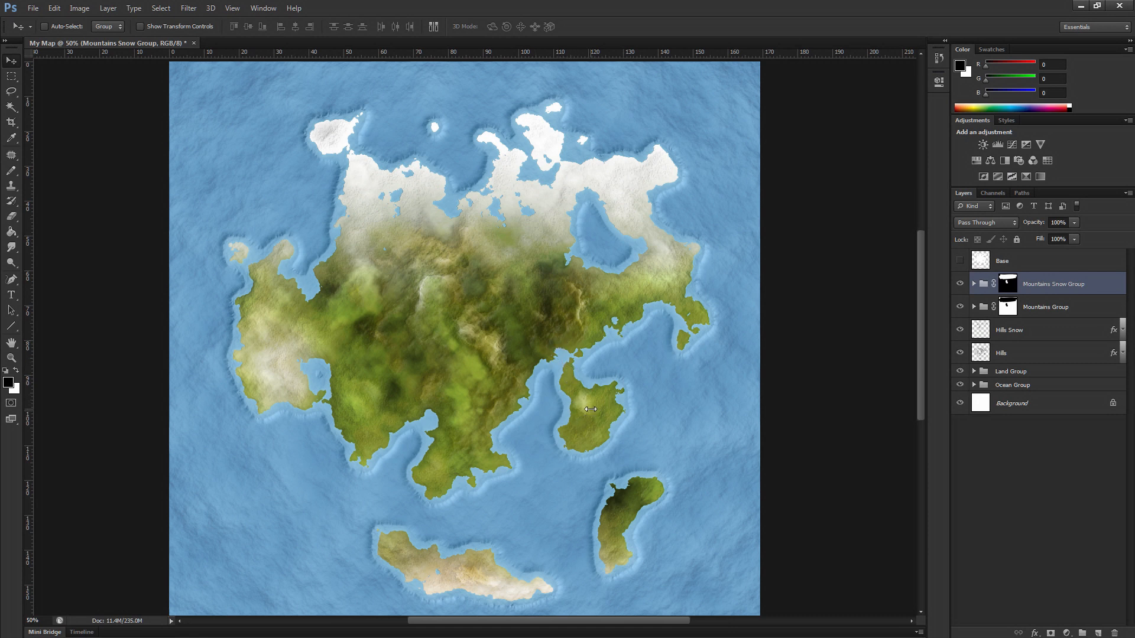
Expand the Ocean Group and make its Shelf layer active for close-up editing along the coast
left_click(973, 385)
left_click(1061, 406)
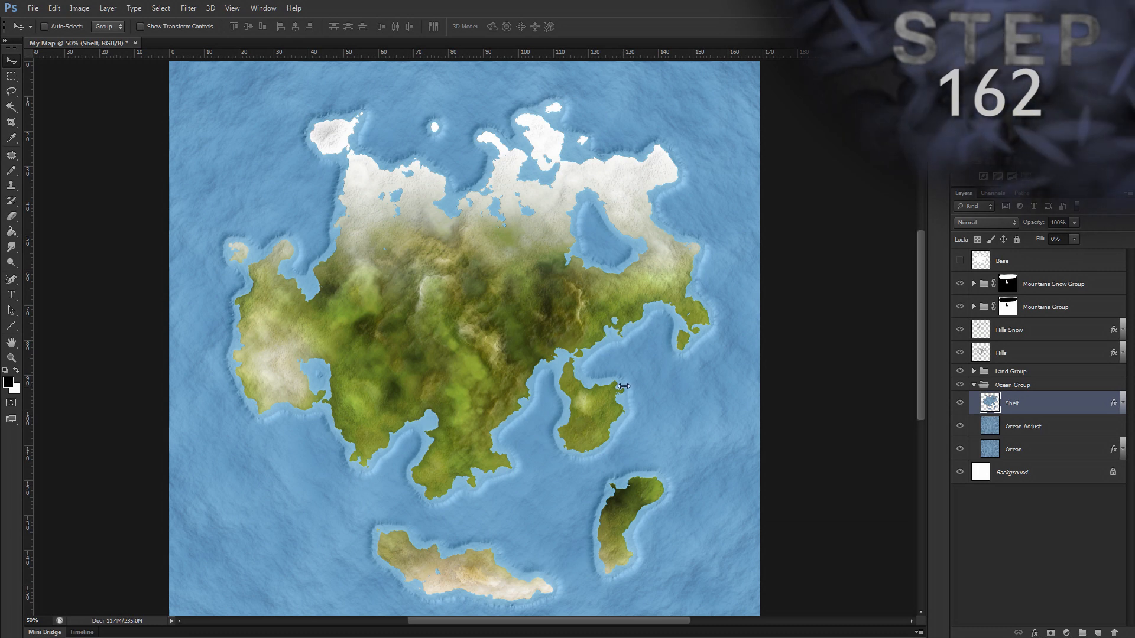
scroll(626, 384, "up", 3)
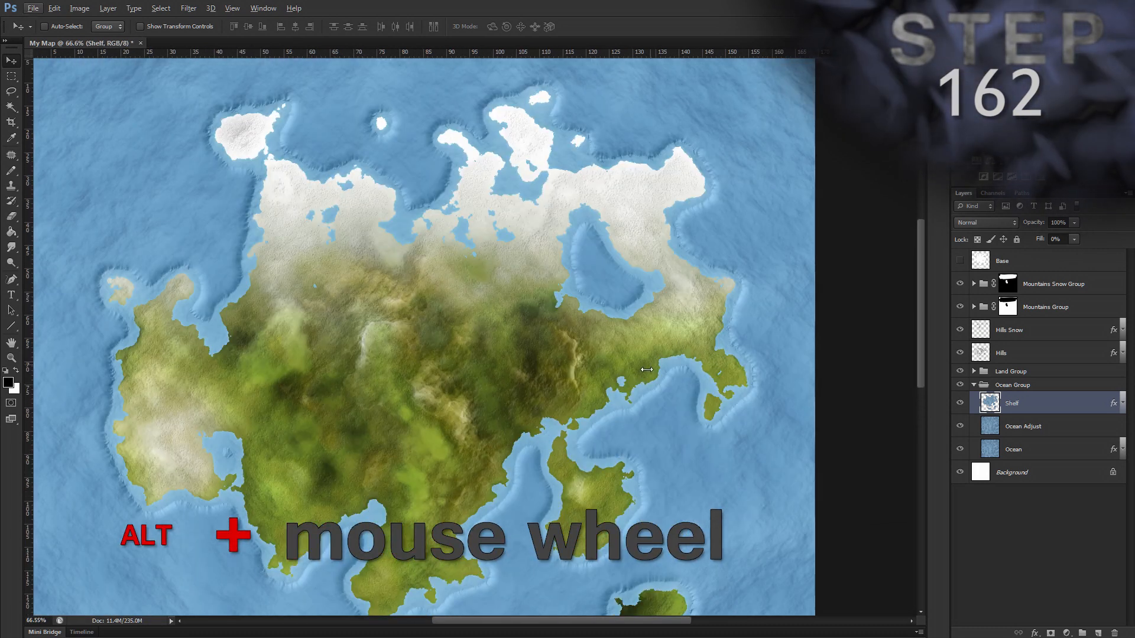
scroll(647, 370, "up", 5)
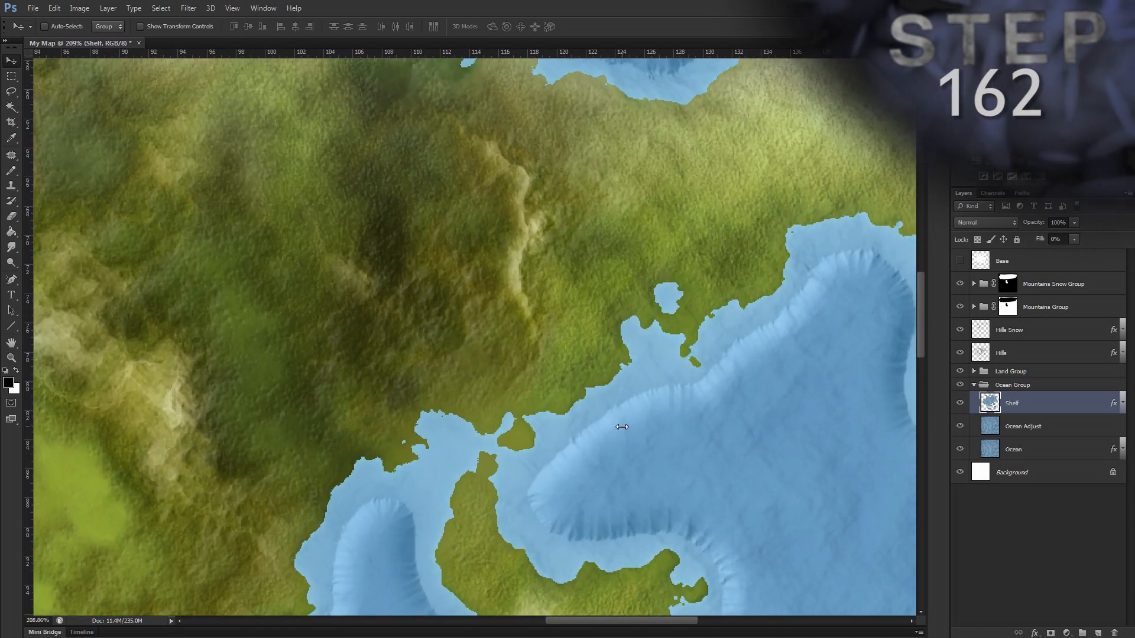
scroll(621, 429, "up", 1)
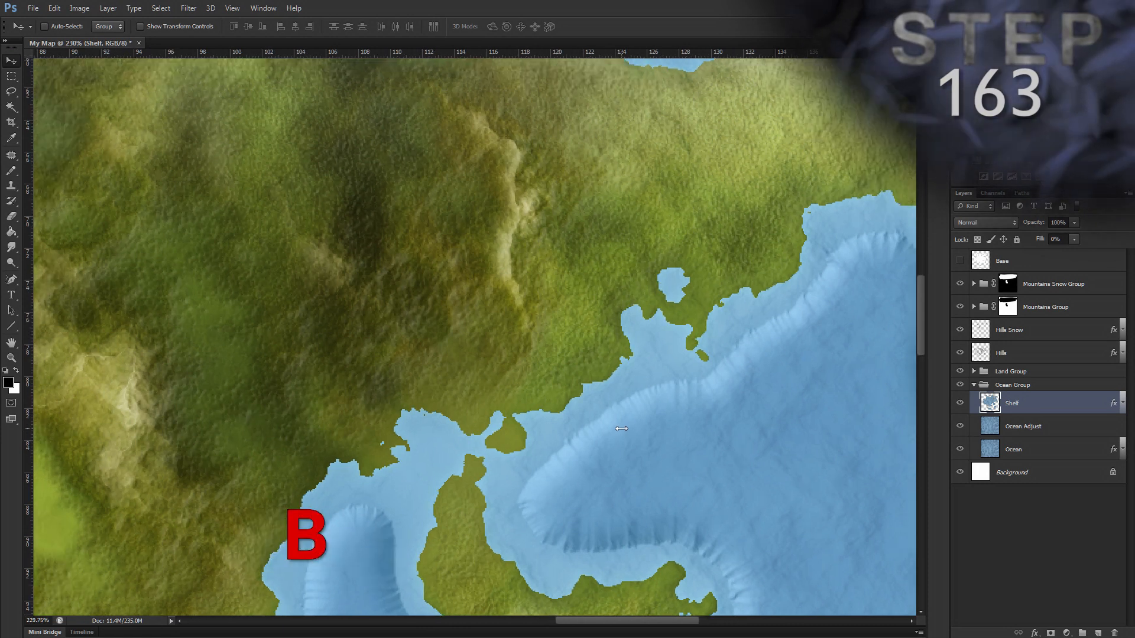
Switch to the Brush tool and set its size to 10 px and hardness to 10%
key("b")
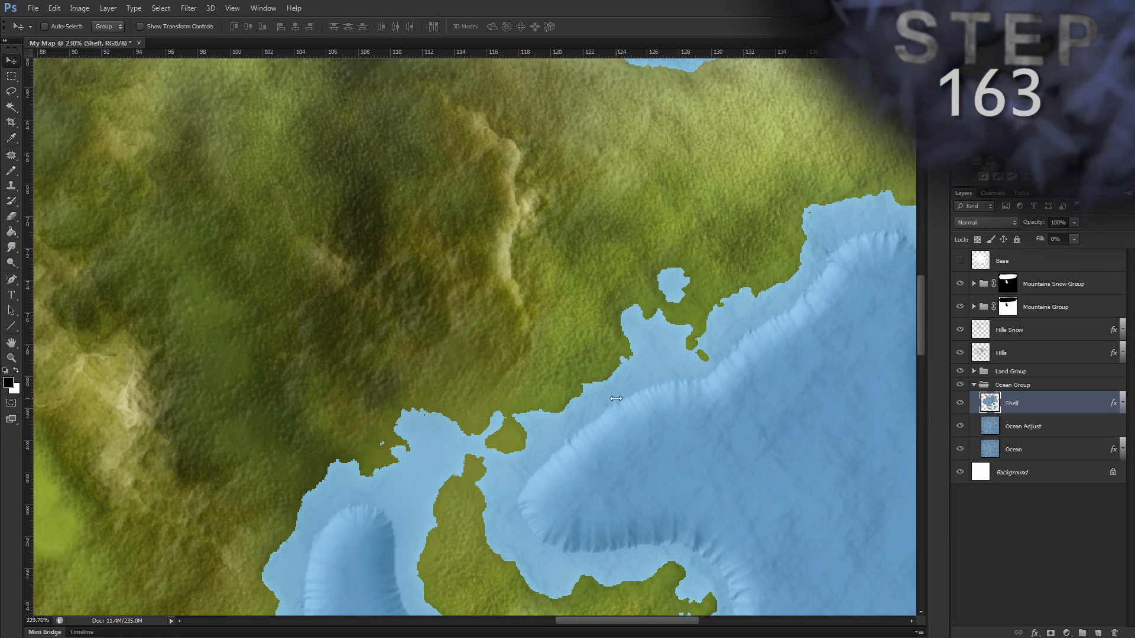
key("shift+b")
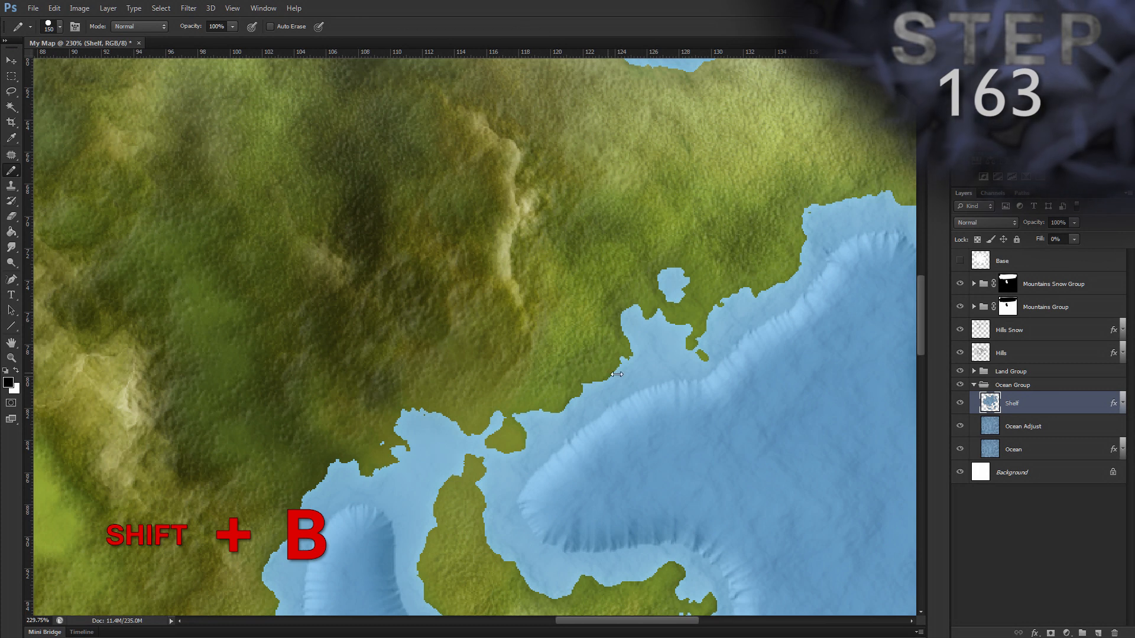
key("shift+b")
key("shift+b")
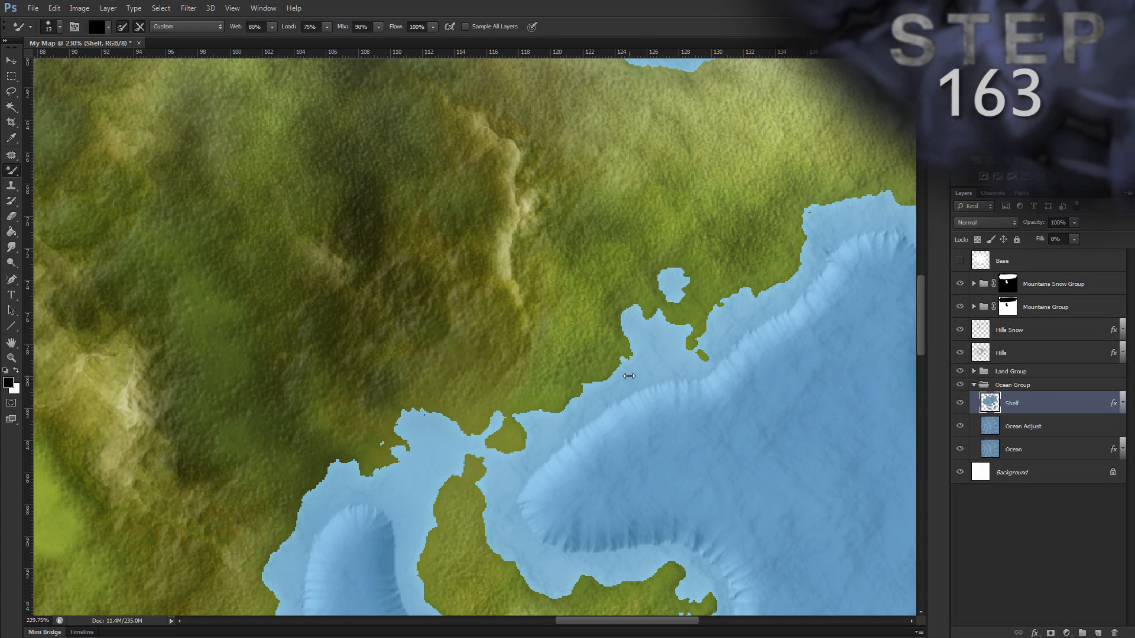
key("shift+b")
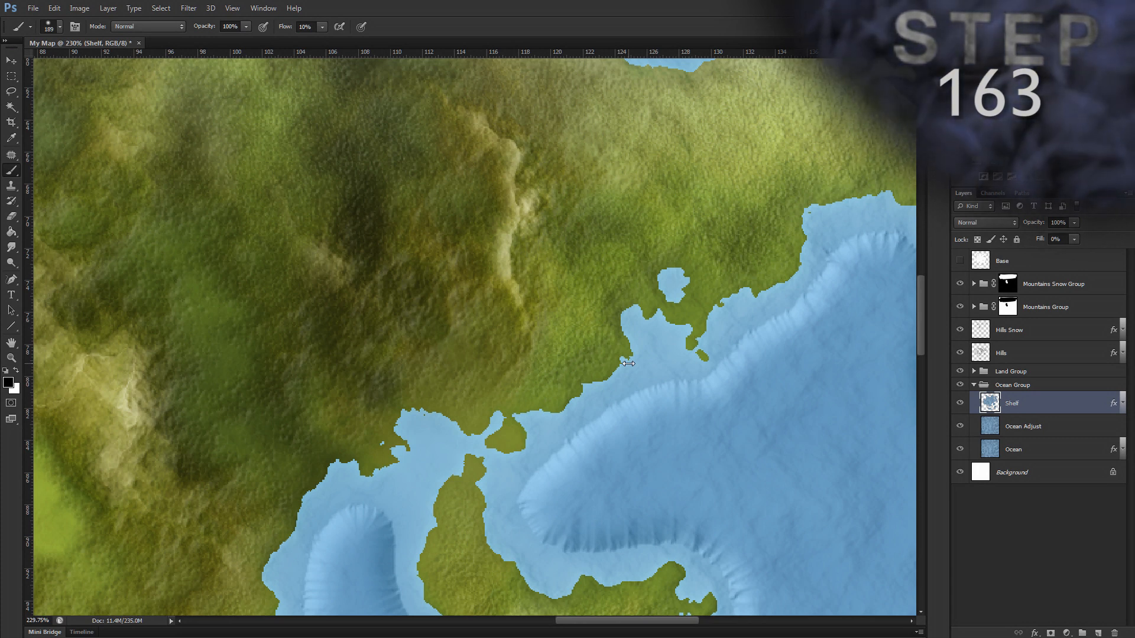
right_click(628, 363)
left_click(754, 379)
type("10")
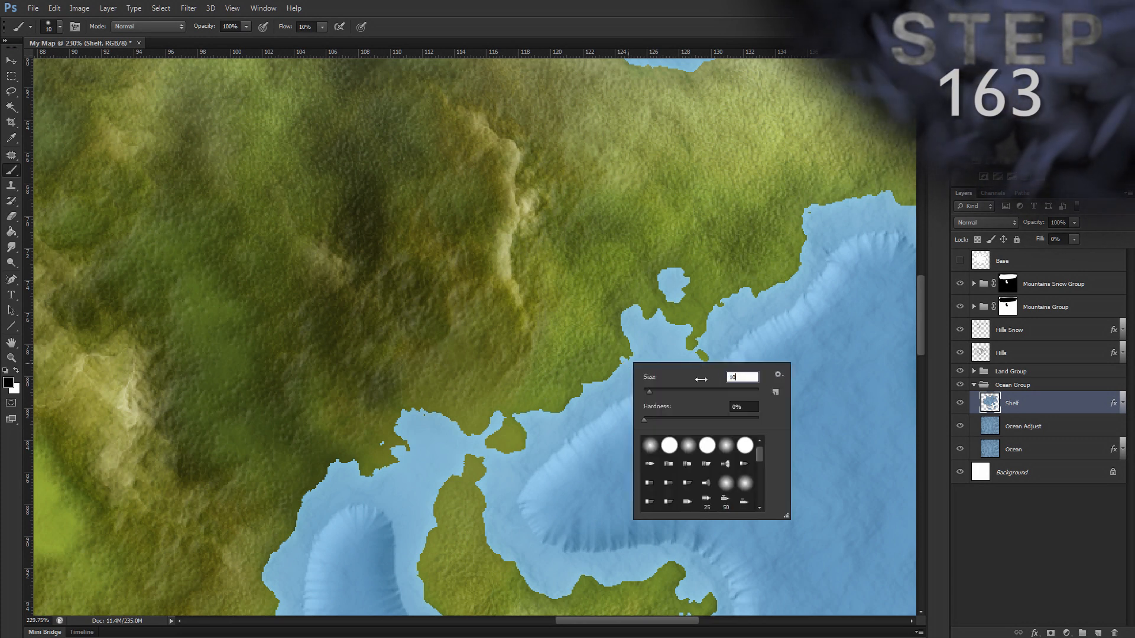
key("Tab")
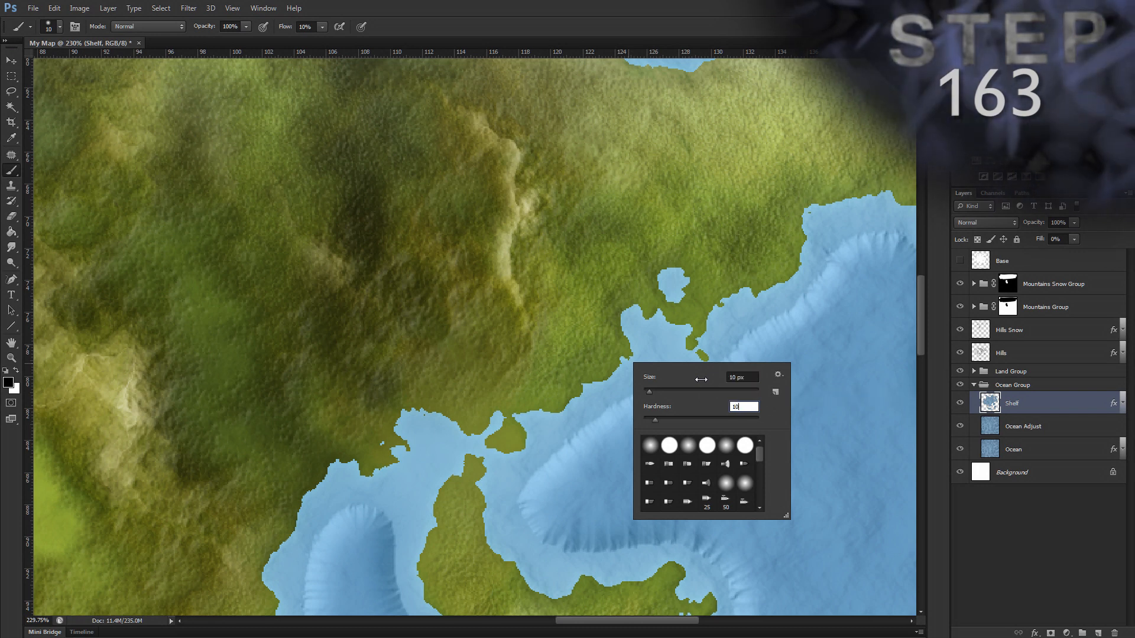
key("Return")
Examine the ocean shelf and small inland waters along the eastern coast and over to the north-western peninsula
mouse_move(730, 360)
left_mouse_down()
mouse_move(615, 373)
mouse_move(391, 331)
left_mouse_up()
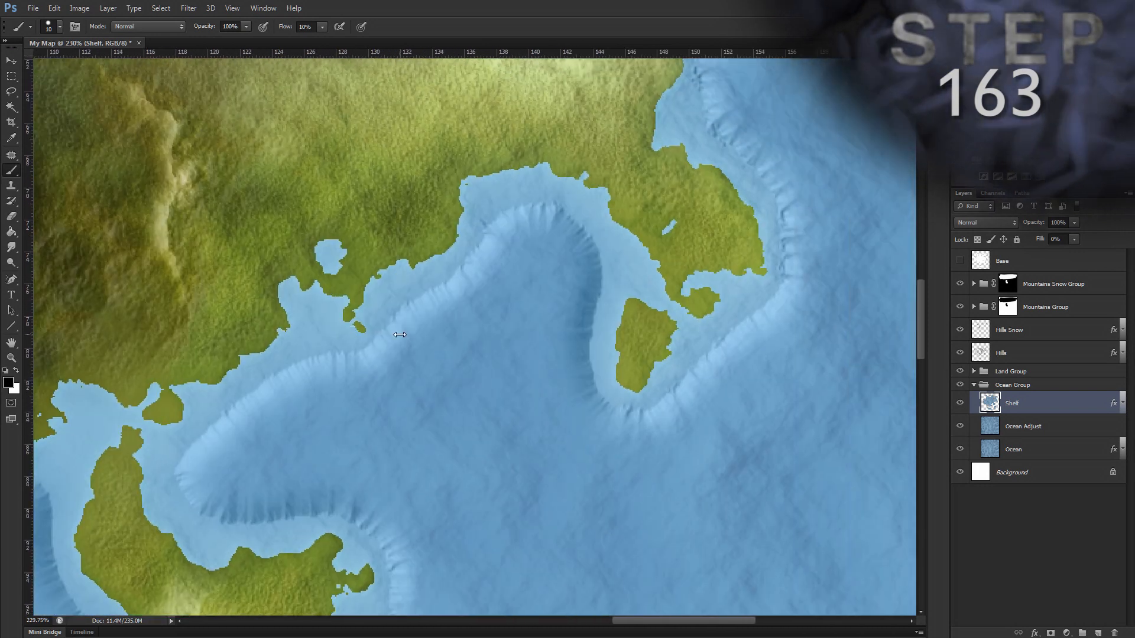
left_click_drag(679, 246, 642, 308)
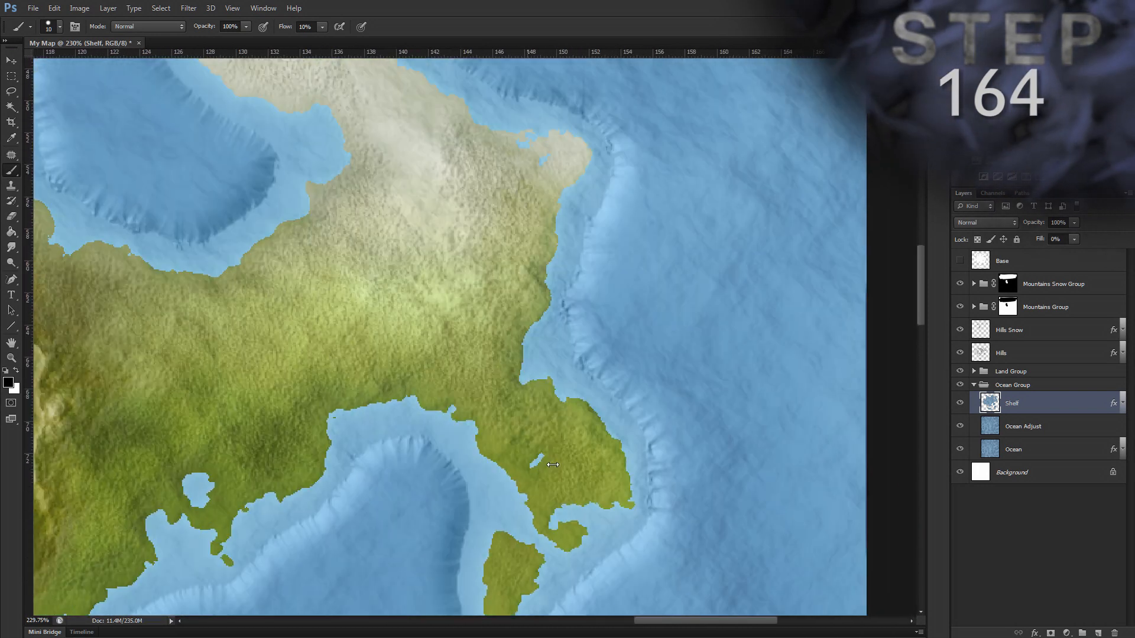
left_click_drag(502, 89, 618, 257)
left_click_drag(224, 323, 780, 539)
left_click_drag(394, 358, 686, 187)
left_click_drag(556, 461, 555, 190)
left_click_drag(393, 388, 663, 235)
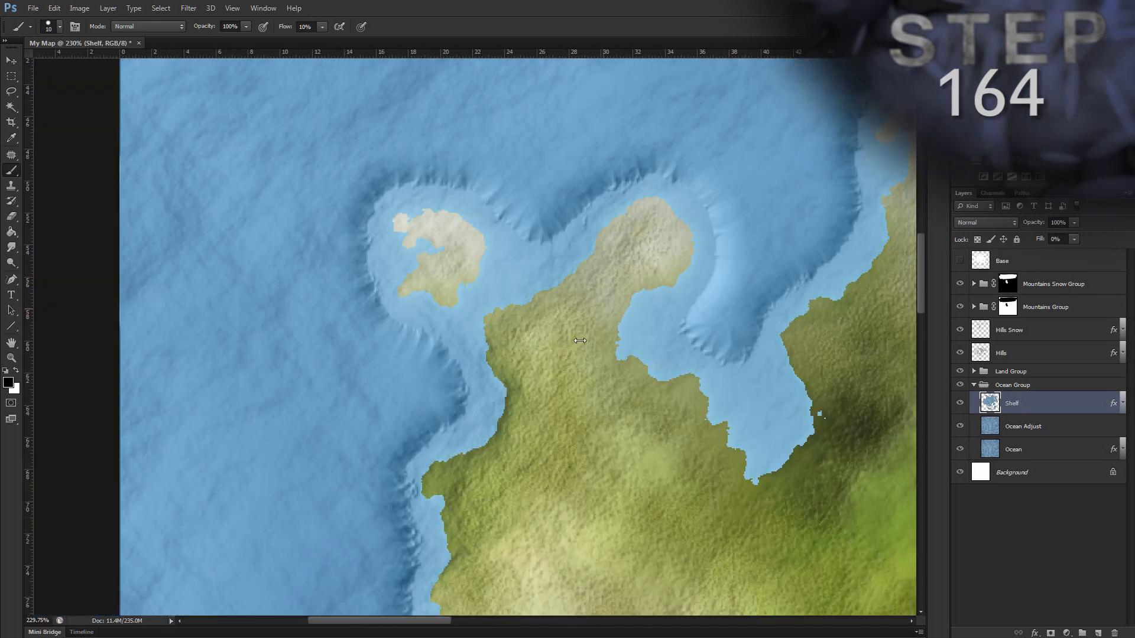
Examine the ocean shelf around the north-western peninsula and the south-eastern island, ending at the bay on the eastern coast
left_click_drag(533, 373, 497, 146)
left_click_drag(520, 491, 453, 135)
left_click_drag(683, 424, 377, 167)
left_click_drag(668, 249, 292, 173)
left_click_drag(684, 274, 560, 157)
left_click_drag(534, 425, 539, 177)
left_click_drag(574, 284, 329, 165)
left_click_drag(763, 272, 279, 229)
left_click_drag(520, 236, 530, 497)
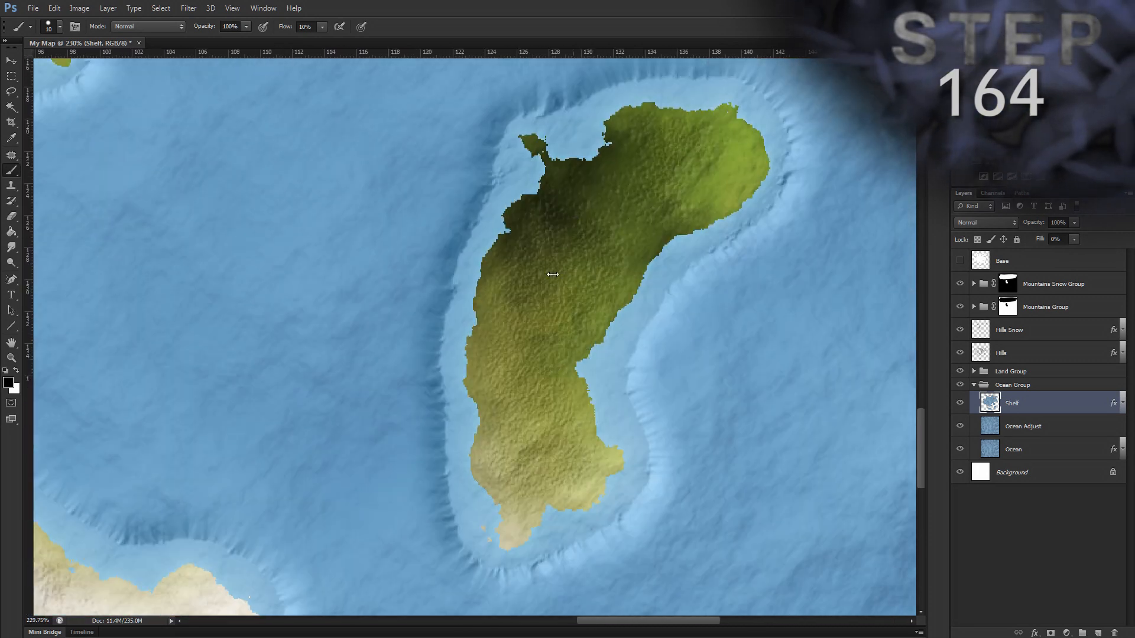
left_click_drag(555, 275, 521, 506)
left_click_drag(336, 245, 512, 520)
left_click_drag(408, 228, 615, 443)
left_click_drag(656, 255, 369, 394)
mouse_move(642, 345)
left_mouse_down()
mouse_move(598, 370)
mouse_move(630, 393)
left_mouse_up()
Brush in the missing shelf along the eastern coastline and extend it across the bay to the small island
key("e")
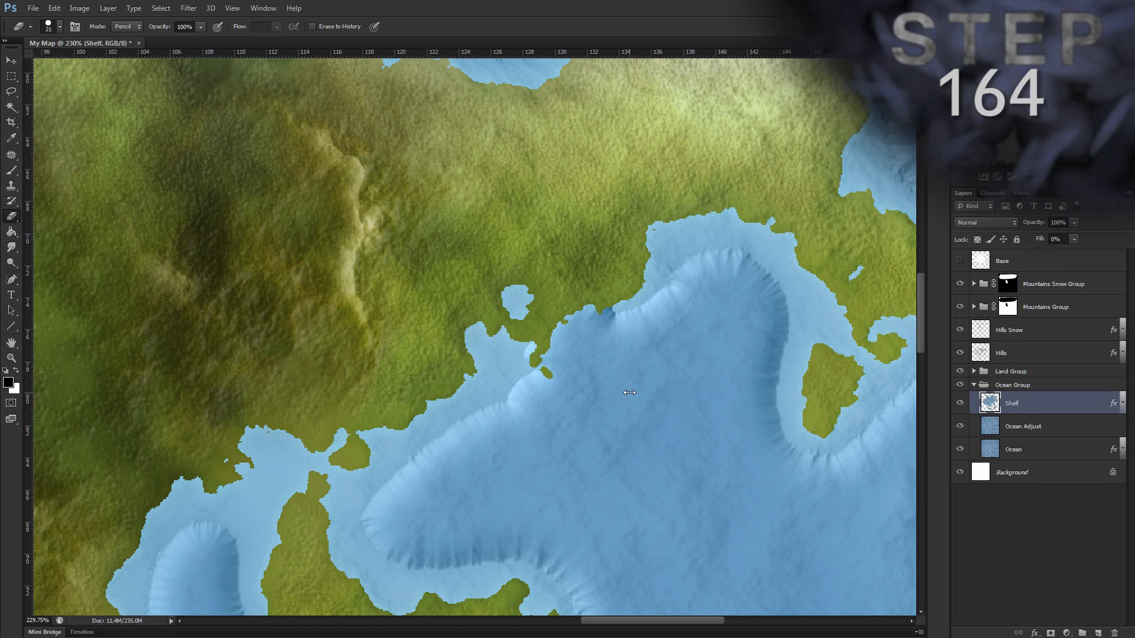
key("b")
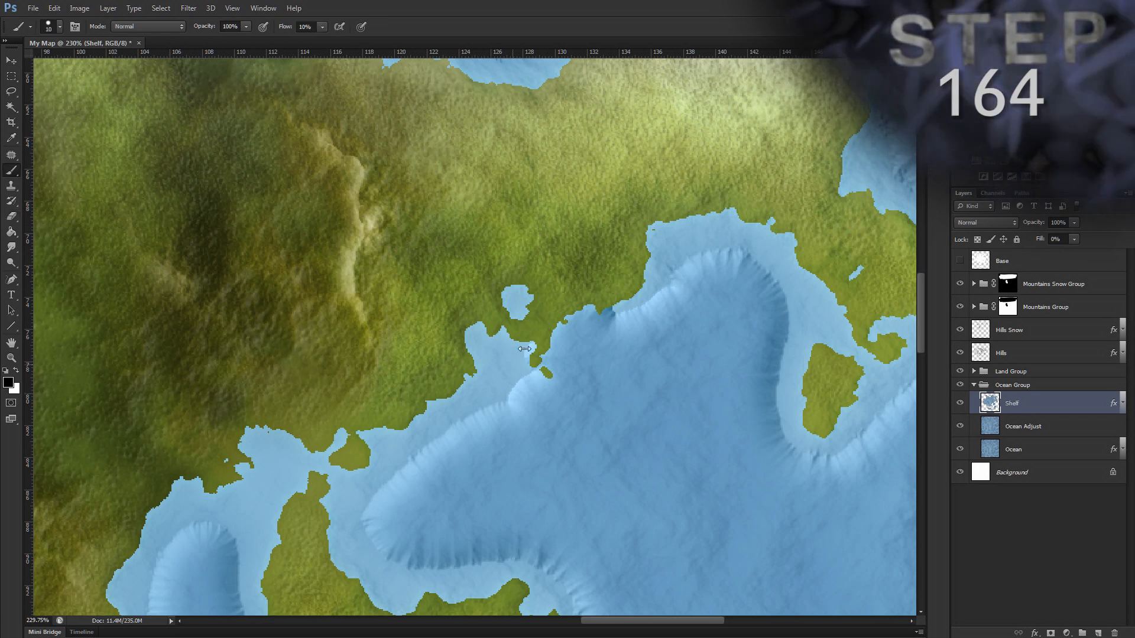
mouse_move(543, 343)
left_mouse_down()
mouse_move(561, 324)
mouse_move(553, 344)
mouse_move(565, 300)
mouse_move(572, 323)
mouse_move(562, 321)
mouse_move(587, 286)
mouse_move(601, 322)
mouse_move(581, 294)
mouse_move(555, 316)
mouse_move(558, 360)
mouse_move(536, 358)
mouse_move(549, 381)
mouse_move(527, 379)
mouse_move(548, 371)
mouse_move(548, 352)
mouse_move(535, 351)
mouse_move(531, 368)
mouse_move(535, 327)
mouse_move(559, 347)
mouse_move(568, 313)
mouse_move(614, 317)
mouse_move(614, 305)
mouse_move(609, 328)
left_mouse_up()
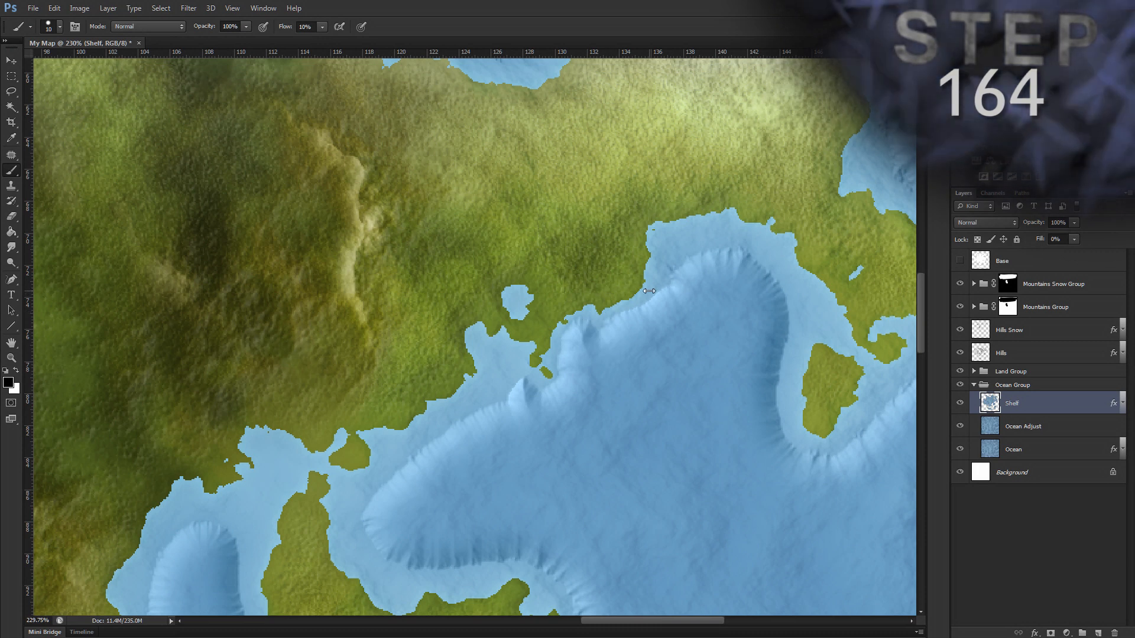
scroll(769, 355, "right", 5)
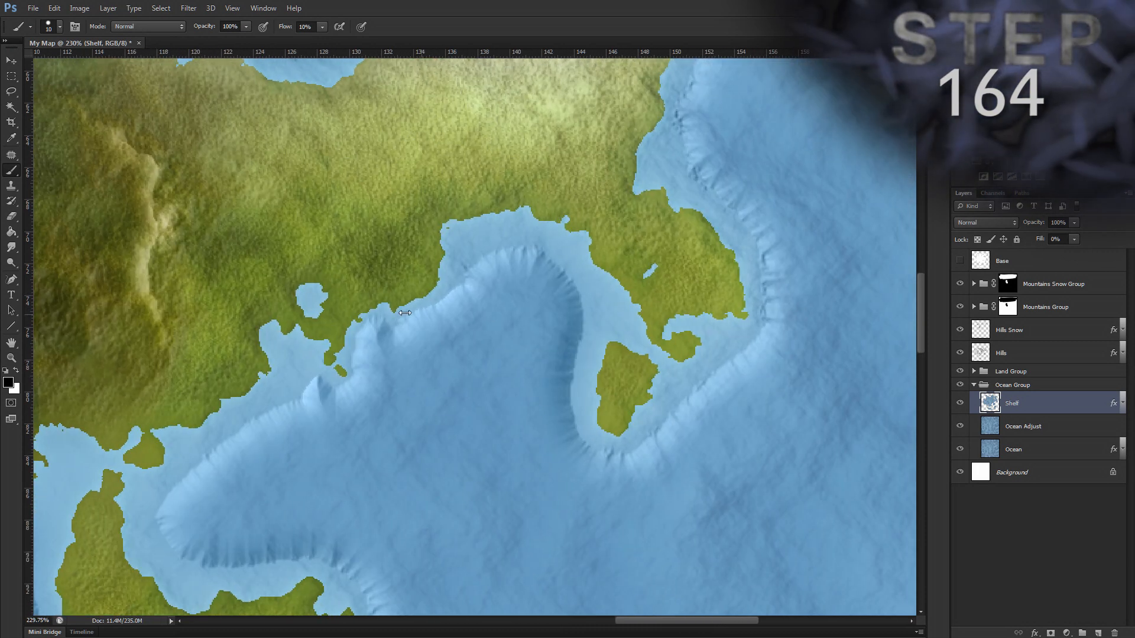
mouse_move(473, 302)
left_mouse_down()
mouse_move(495, 291)
mouse_move(459, 303)
mouse_move(517, 331)
mouse_move(488, 344)
mouse_move(529, 342)
mouse_move(520, 301)
mouse_move(472, 329)
mouse_move(530, 335)
mouse_move(488, 296)
mouse_move(469, 301)
mouse_move(475, 267)
mouse_move(552, 280)
mouse_move(538, 289)
mouse_move(551, 300)
mouse_move(475, 276)
mouse_move(521, 307)
mouse_move(451, 309)
mouse_move(557, 343)
mouse_move(498, 318)
mouse_move(550, 300)
mouse_move(462, 283)
mouse_move(459, 273)
mouse_move(494, 285)
mouse_move(460, 277)
mouse_move(494, 273)
mouse_move(497, 257)
mouse_move(516, 271)
mouse_move(485, 290)
mouse_move(556, 319)
mouse_move(545, 335)
mouse_move(578, 340)
mouse_move(480, 313)
mouse_move(487, 297)
mouse_move(520, 307)
mouse_move(466, 297)
mouse_move(582, 312)
mouse_move(585, 350)
mouse_move(567, 378)
mouse_move(544, 355)
mouse_move(572, 366)
left_mouse_up()
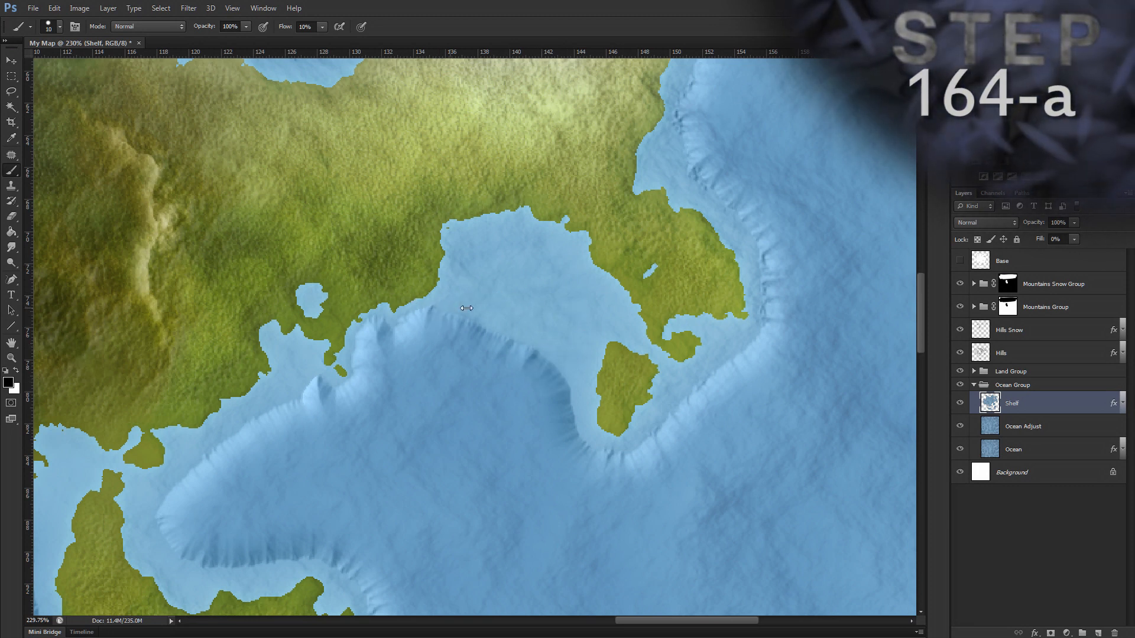
Switch to the Eraser in Brush mode with 10% flow and a 10 px size
key("e")
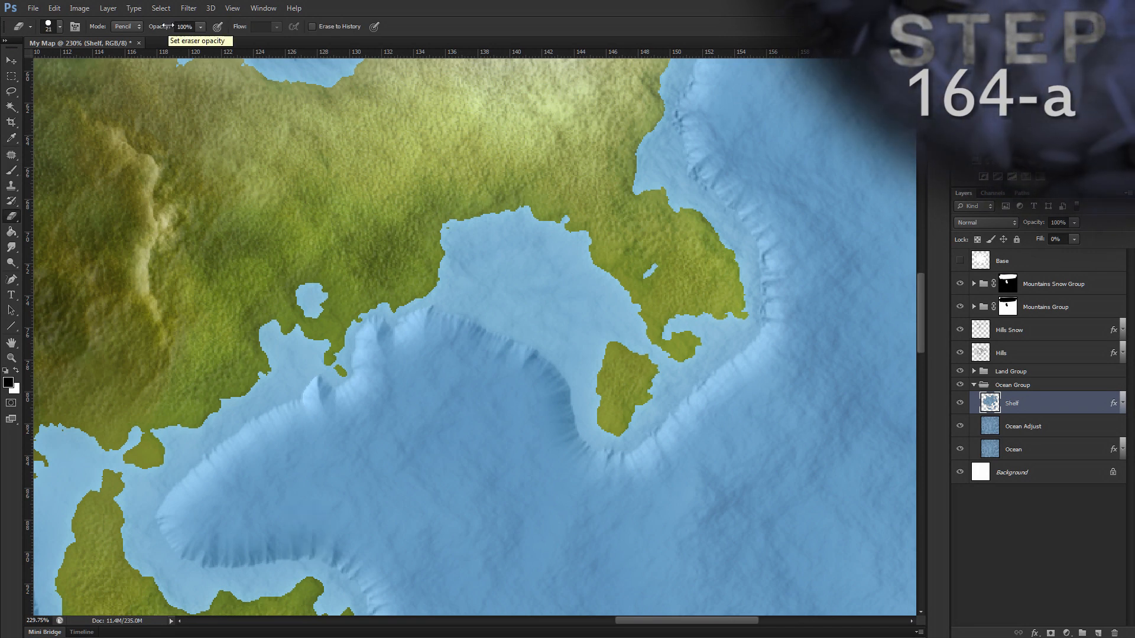
left_click(126, 26)
left_click(124, 38)
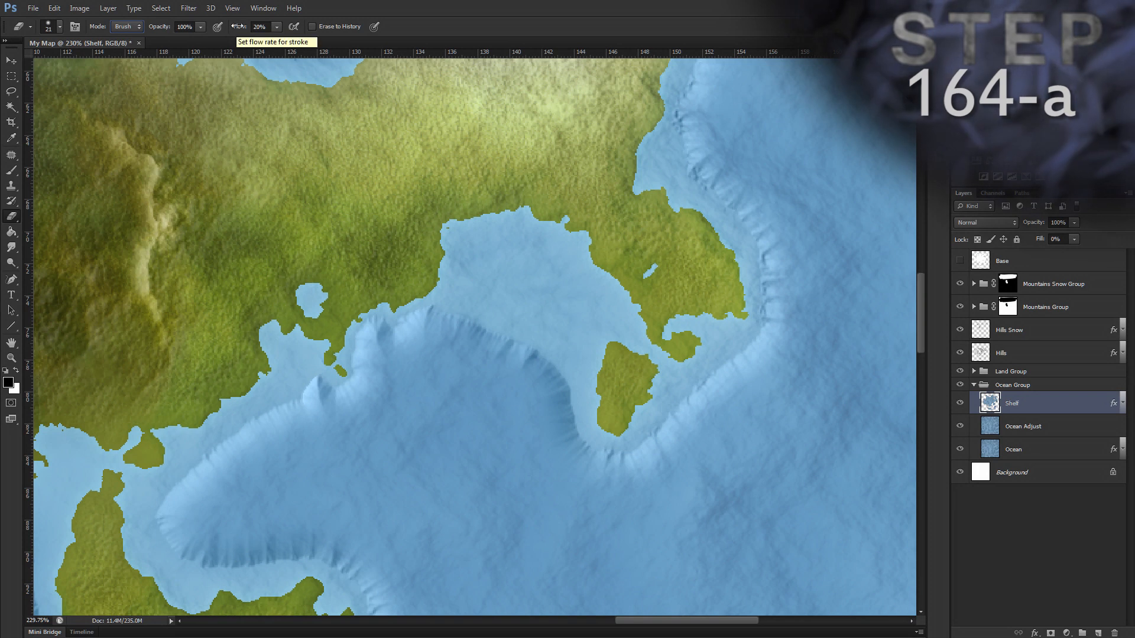
left_click(237, 26)
key("Return")
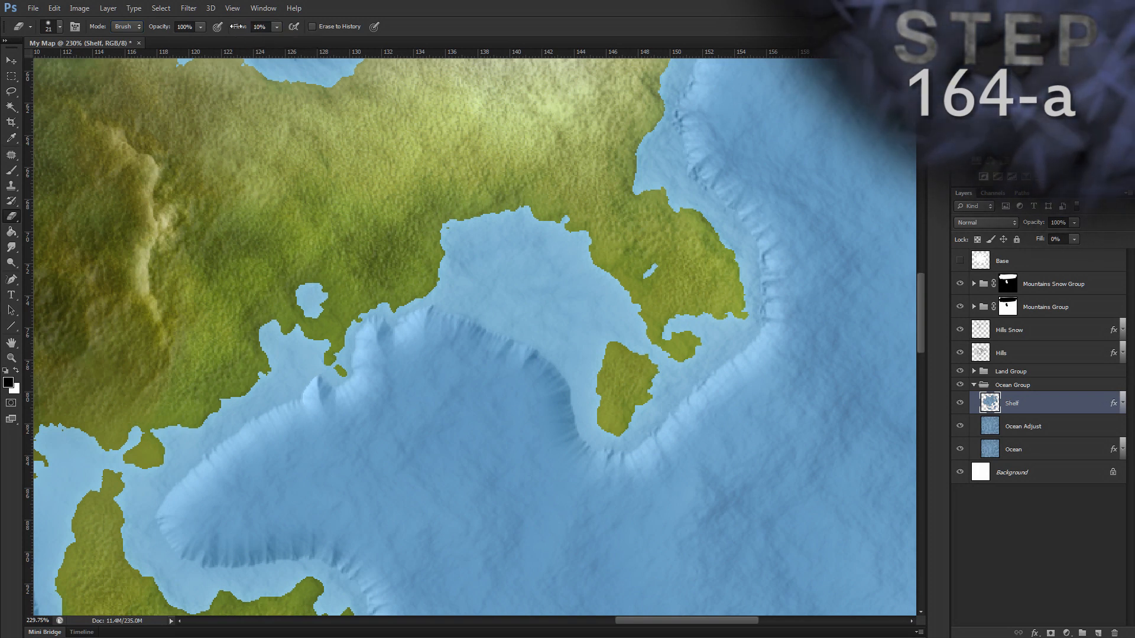
right_click(526, 298)
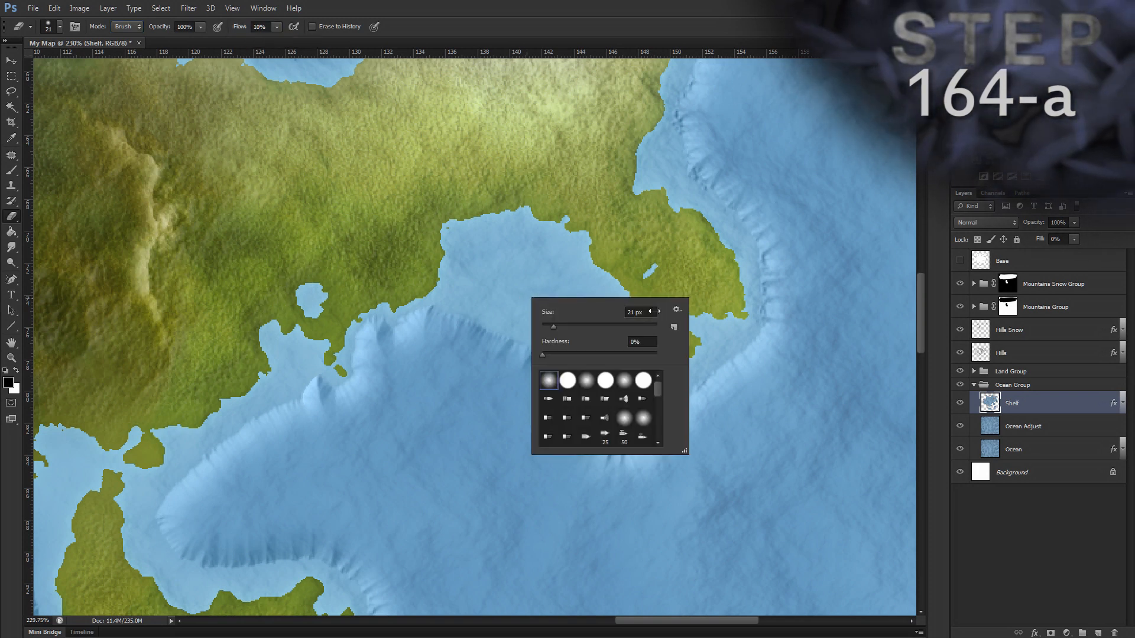
left_click(620, 312)
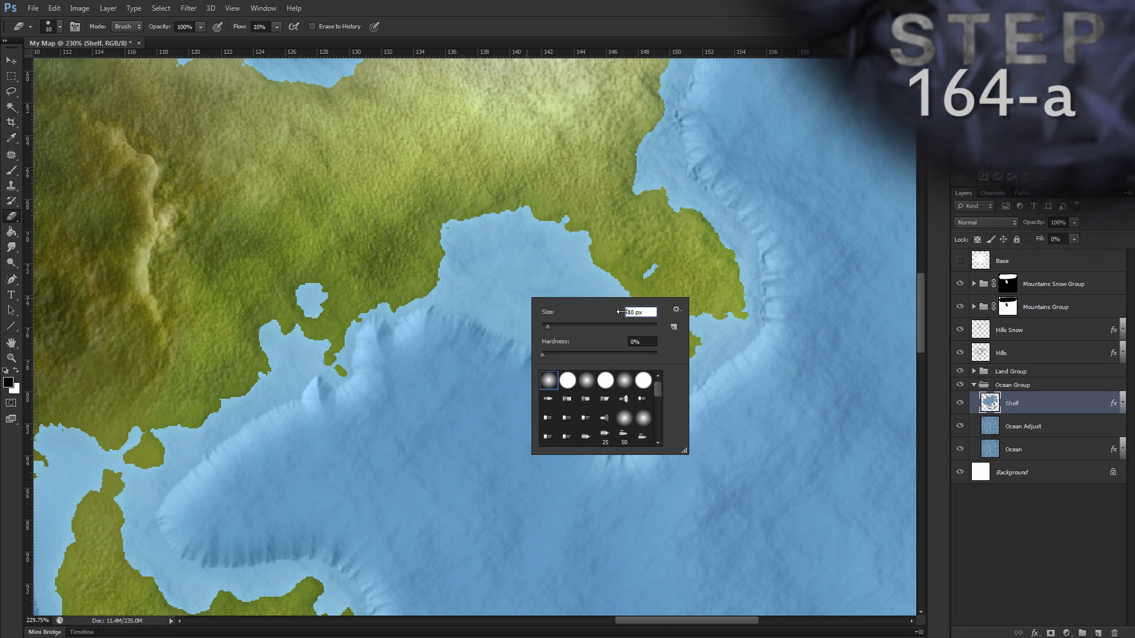
key("Return")
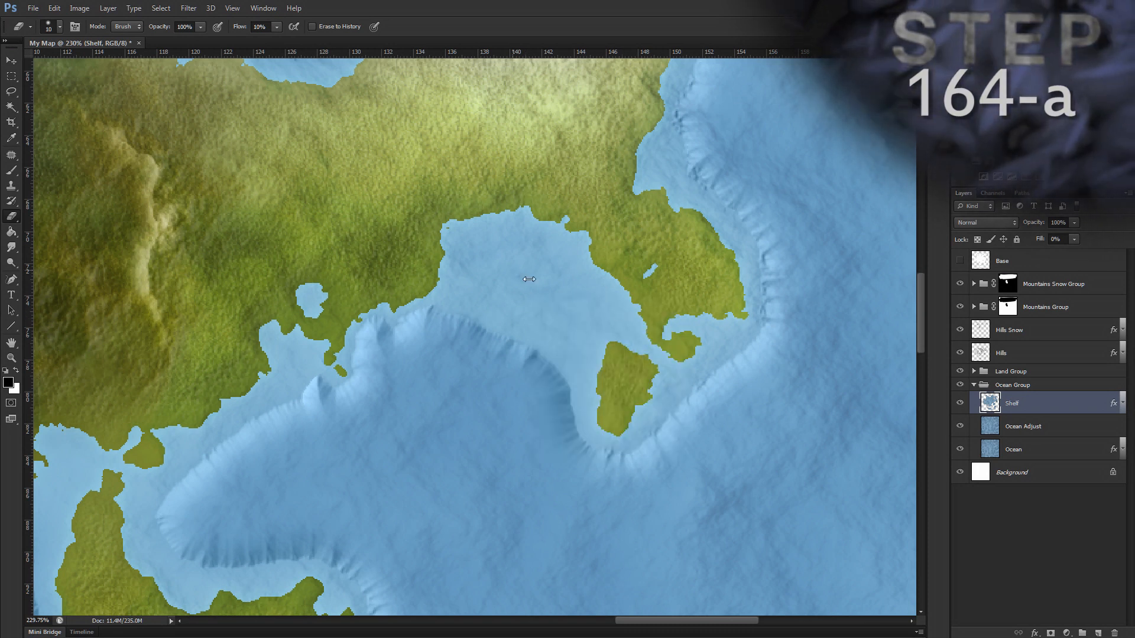
Erase a deep-water pocket out of the shelf inside the eastern bay and collapse the Ocean Group
mouse_move(524, 267)
left_mouse_down()
mouse_move(504, 252)
mouse_move(485, 270)
mouse_move(562, 278)
mouse_move(515, 265)
mouse_move(496, 290)
mouse_move(570, 278)
mouse_move(541, 281)
left_mouse_up()
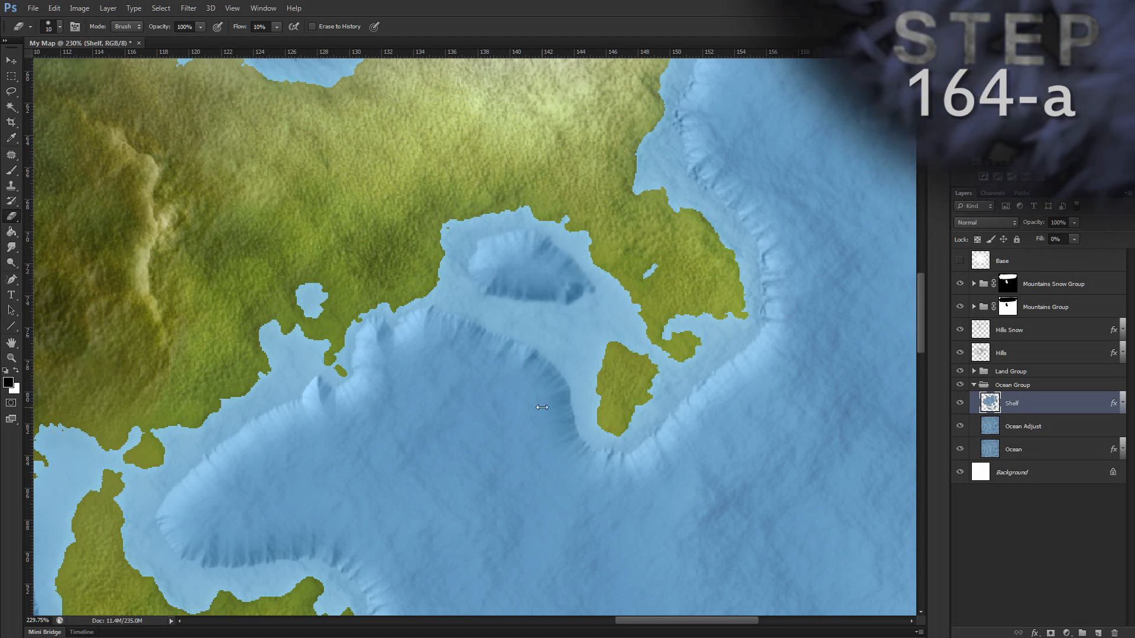
key("z")
scroll(529, 350, "down", 5)
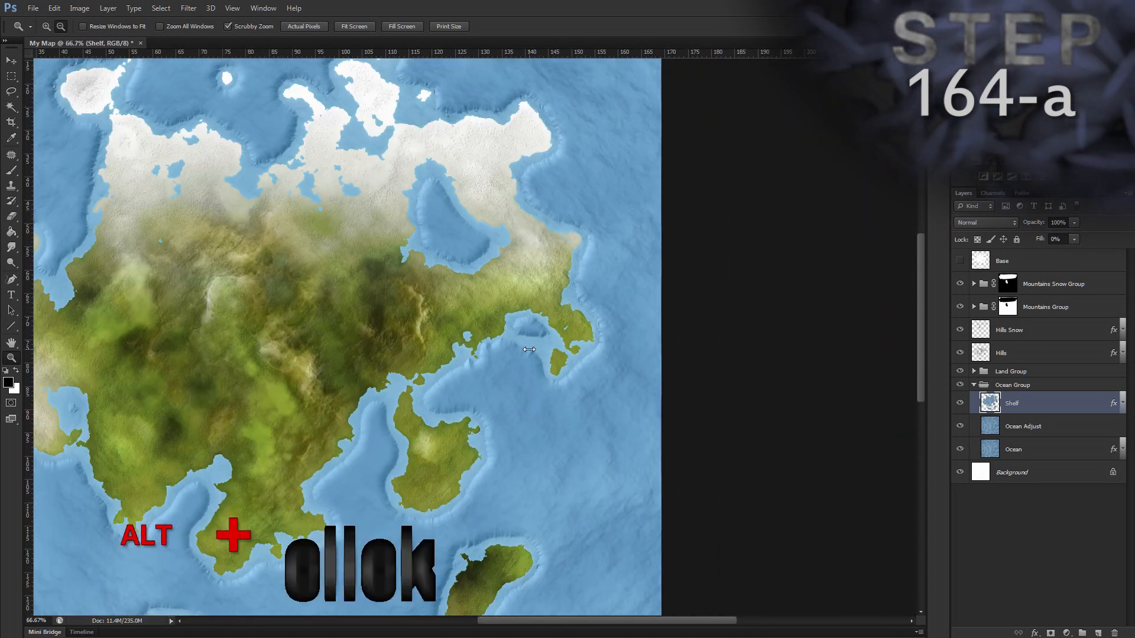
left_click(529, 349, "alt")
left_click_drag(415, 339, 559, 324)
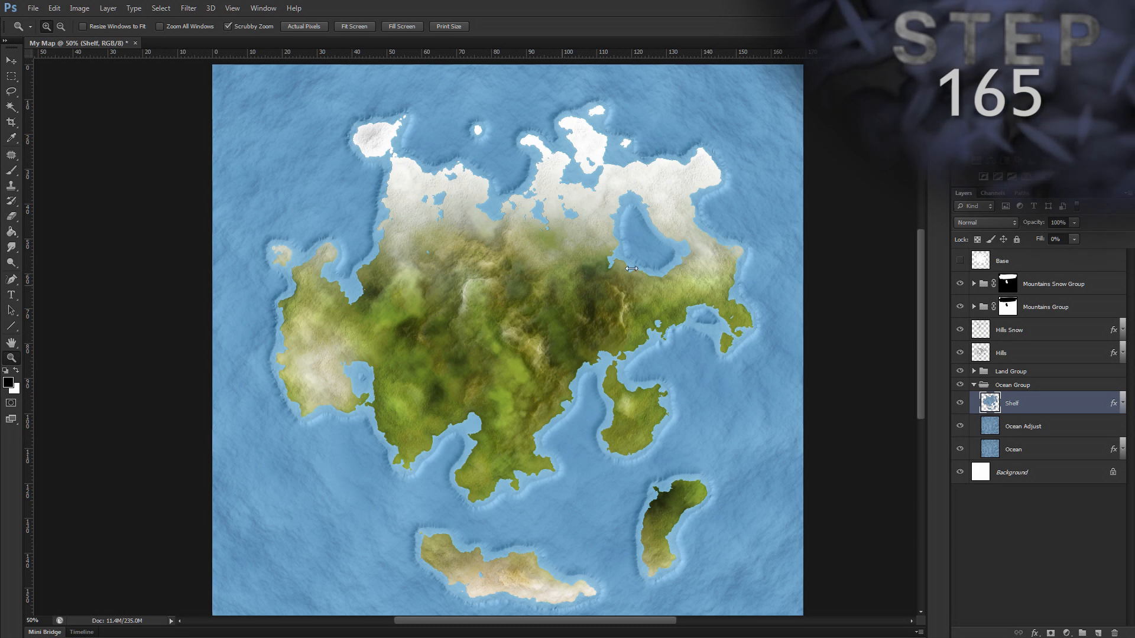
left_click(972, 385)
left_click(988, 448)
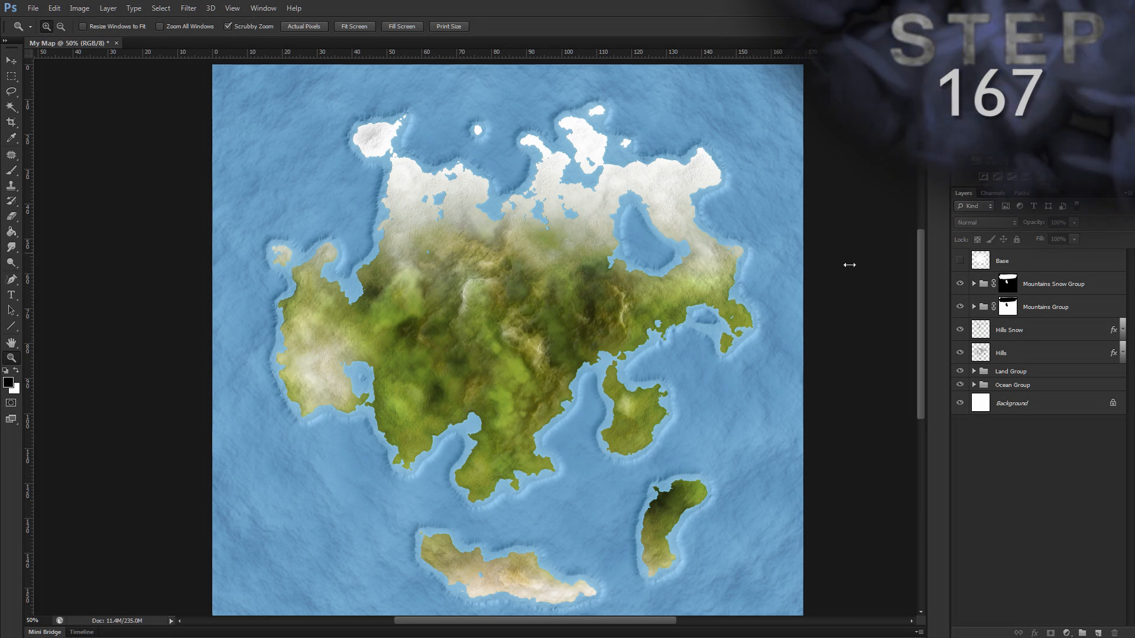
Create a new layer named Layout at 25% opacity above the Mountains Snow Group
left_click(1103, 282)
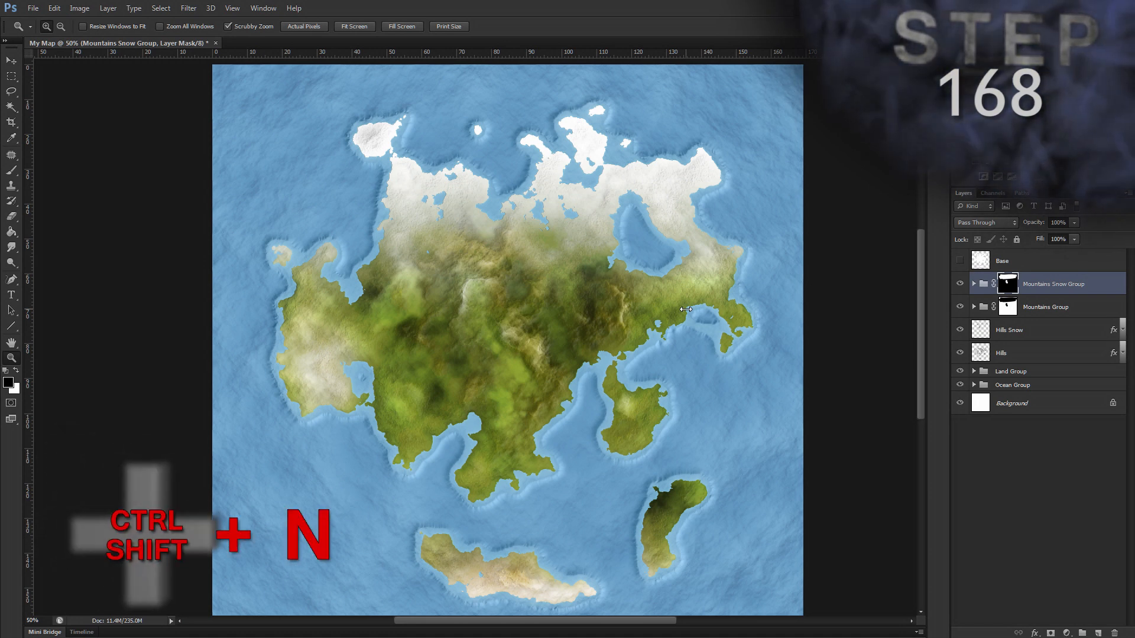
key("ctrl+shift+n")
type("Layout")
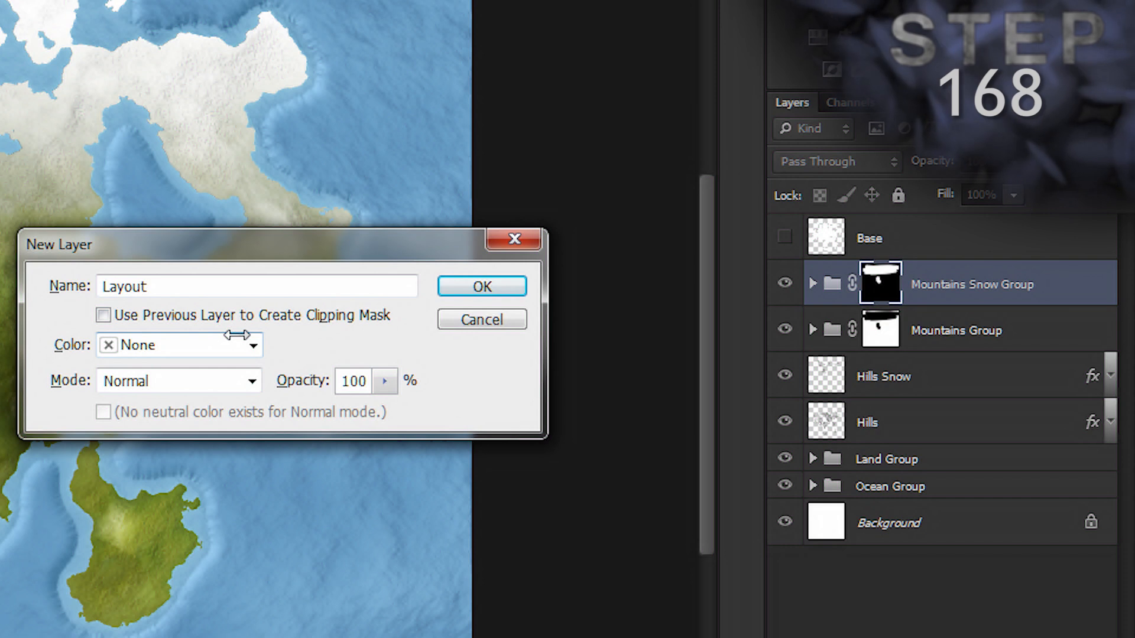
left_click(302, 378)
type("25")
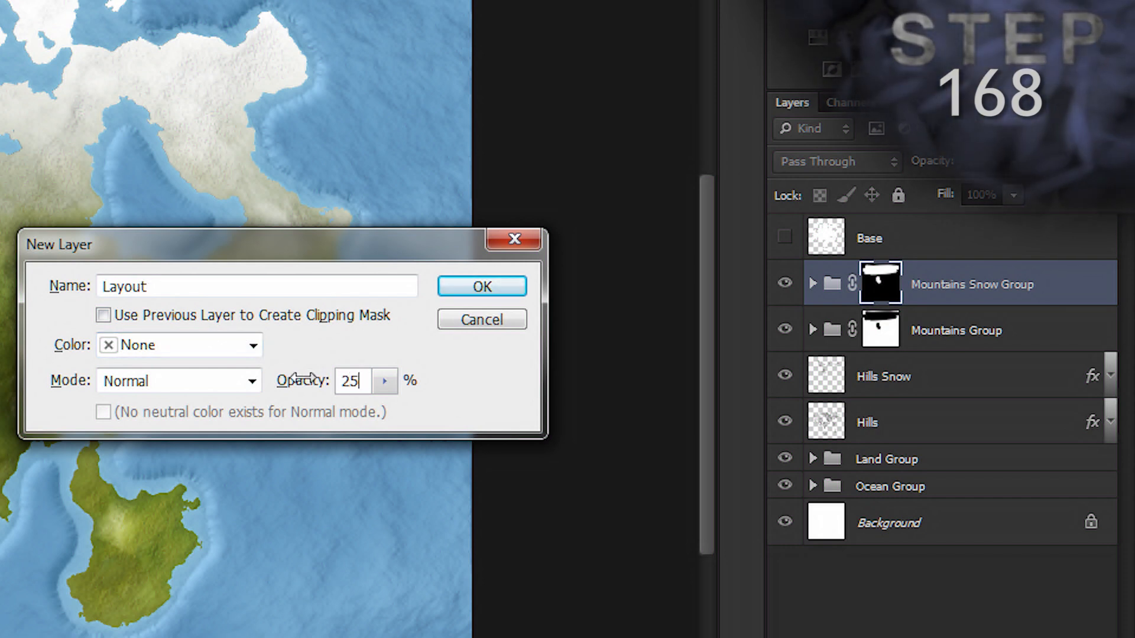
key("Return")
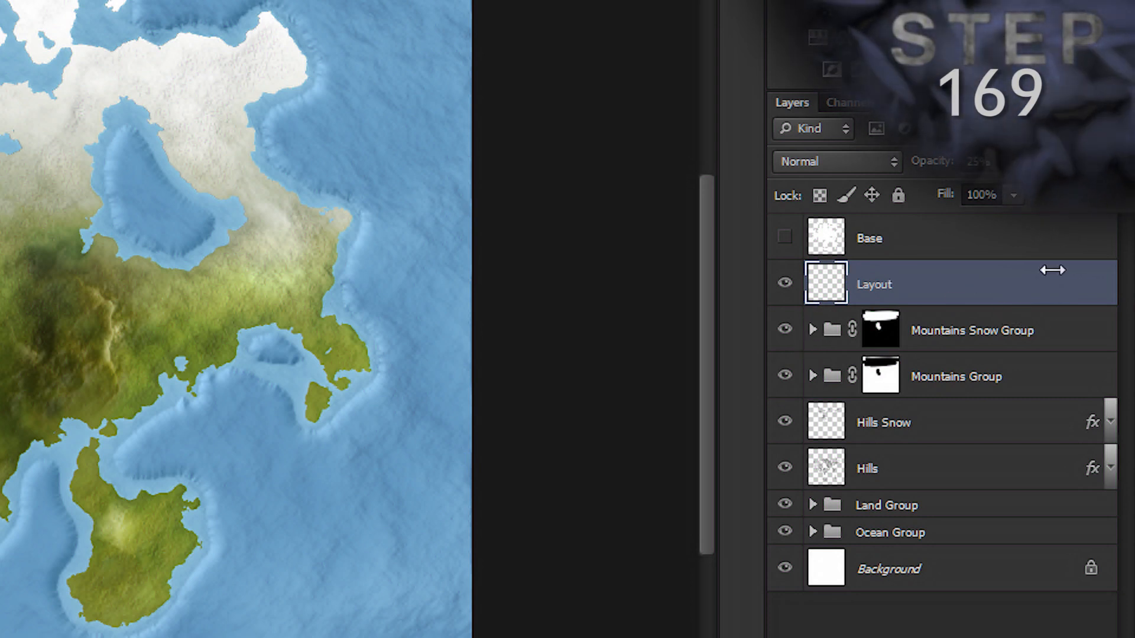
Move the Layout layer into the Mountains Snow Group and back out above it, leaving the group collapsed and Layout active
left_click(812, 329)
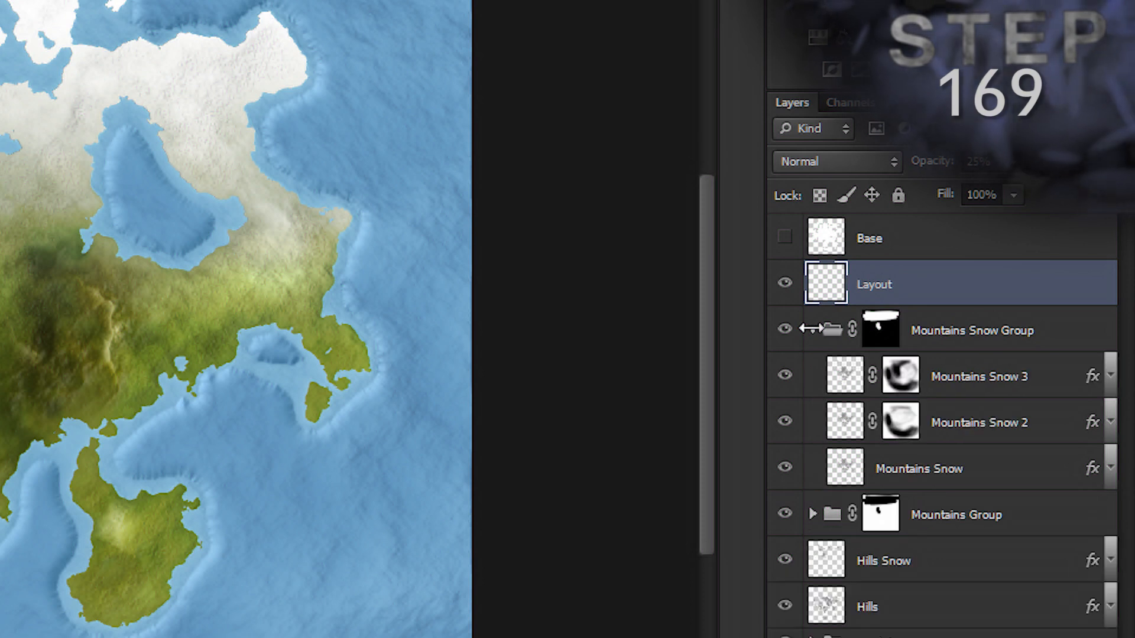
left_click_drag(1016, 299, 1008, 367)
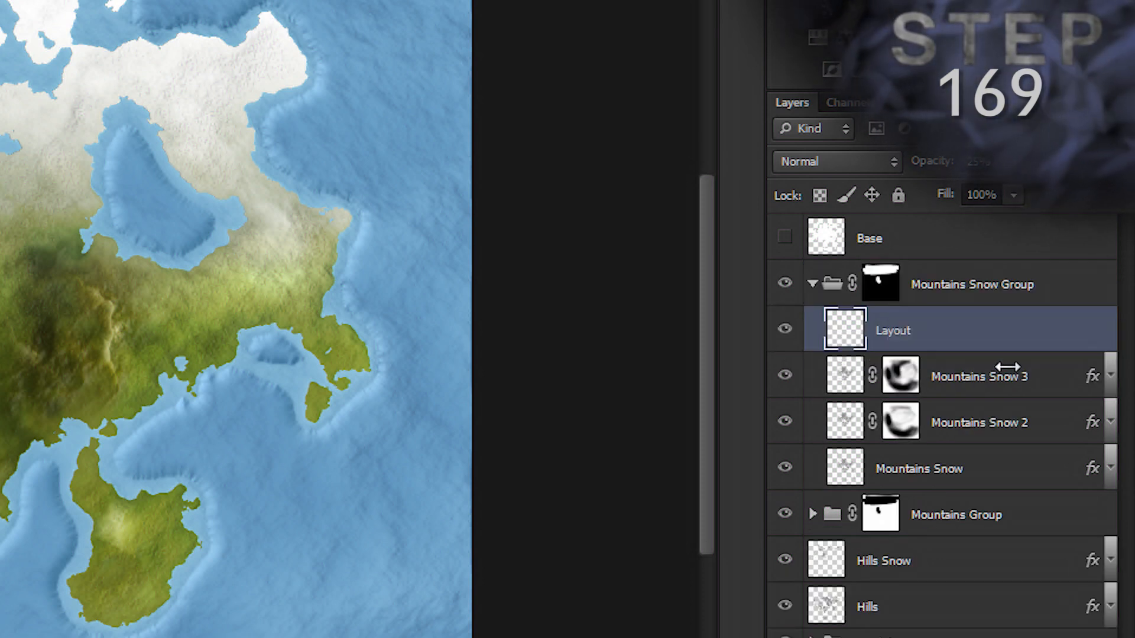
left_click_drag(1016, 327, 1026, 263)
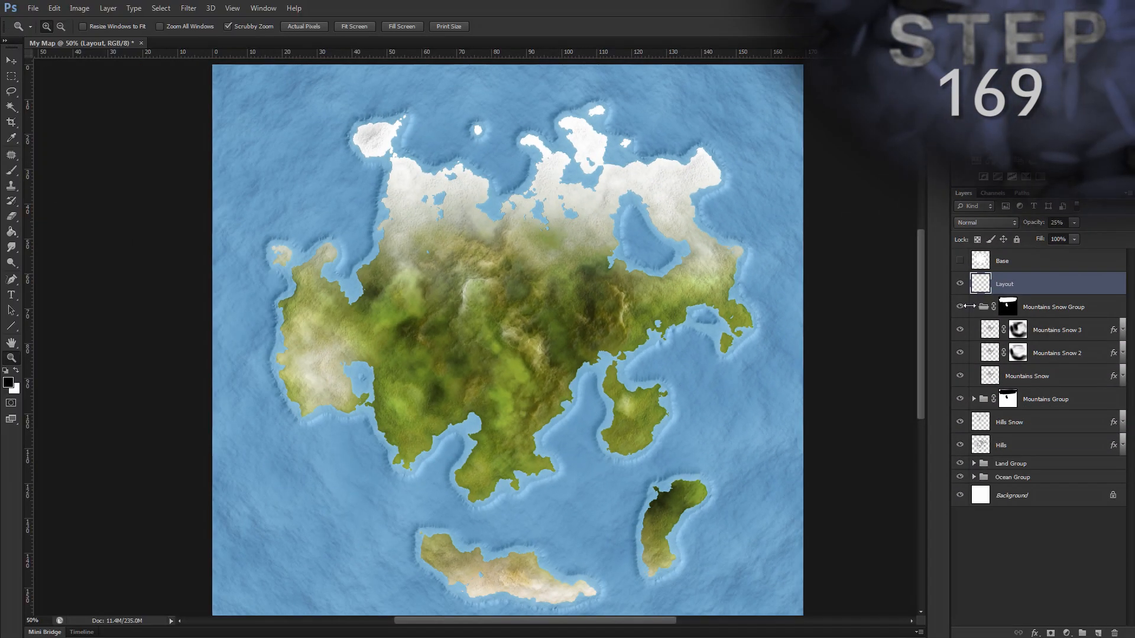
left_click(812, 330)
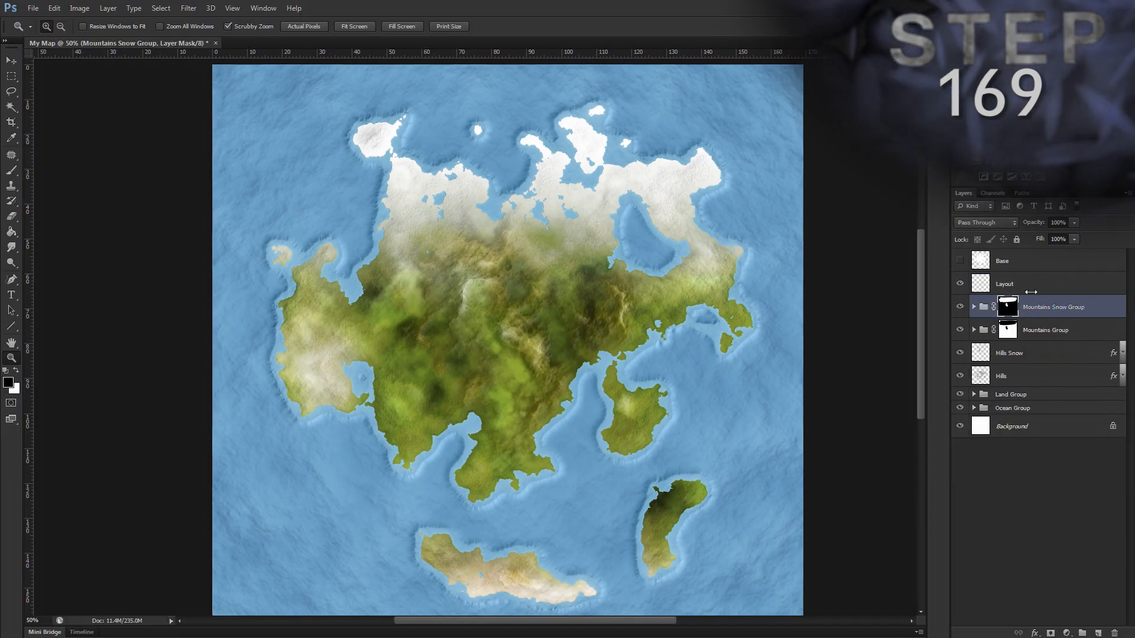
left_click(983, 282)
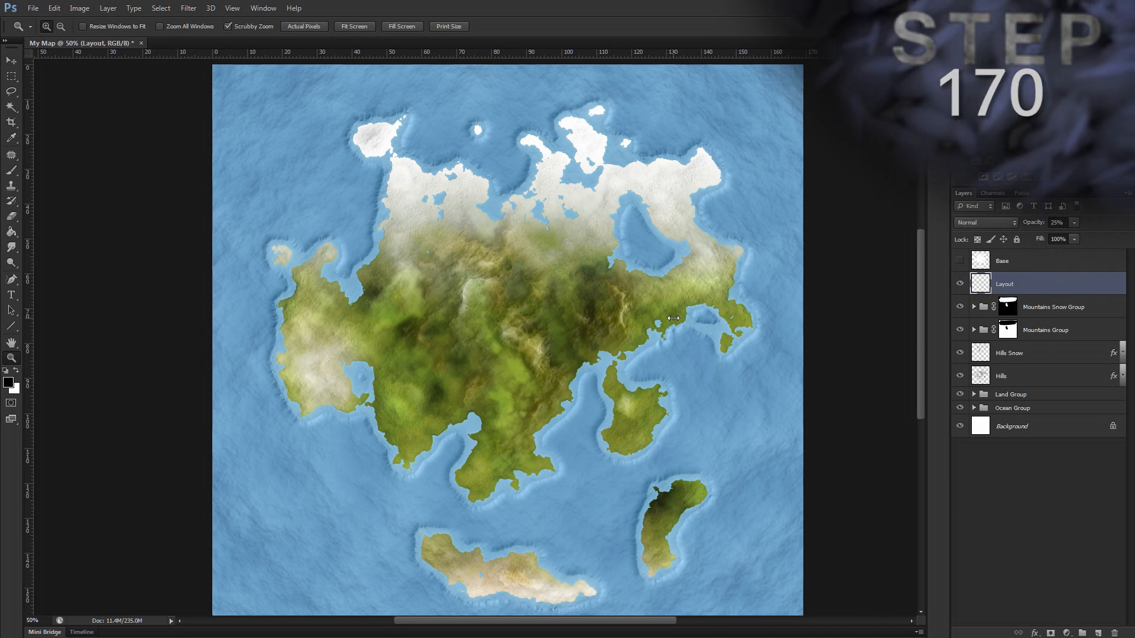
Switch to the Pencil tool and set its size to 18 px
key("b")
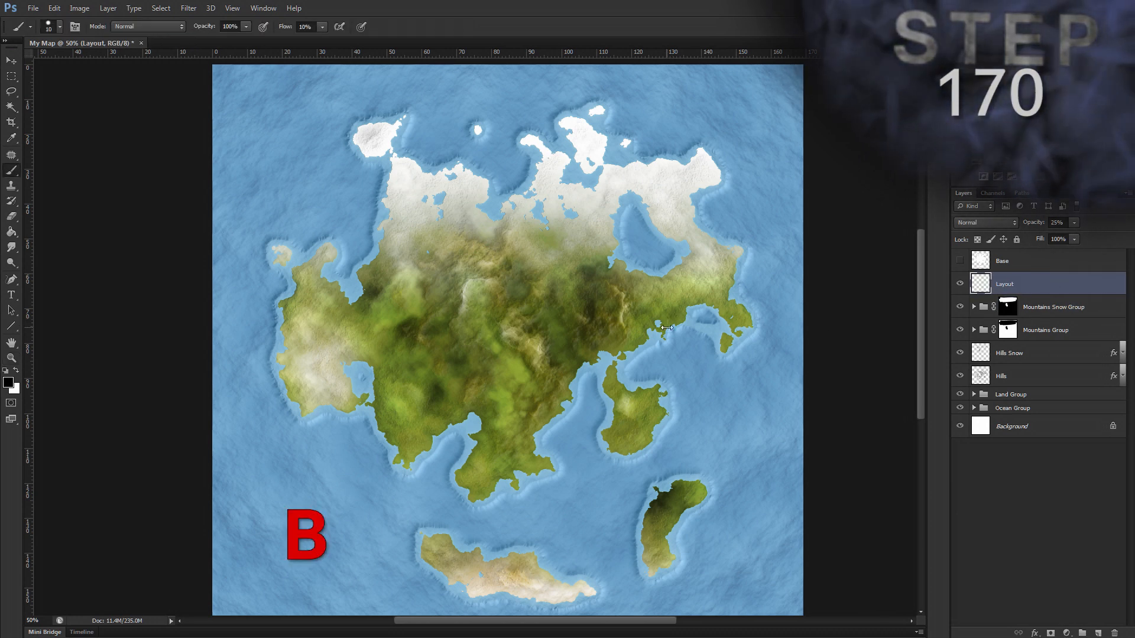
key("shift+b")
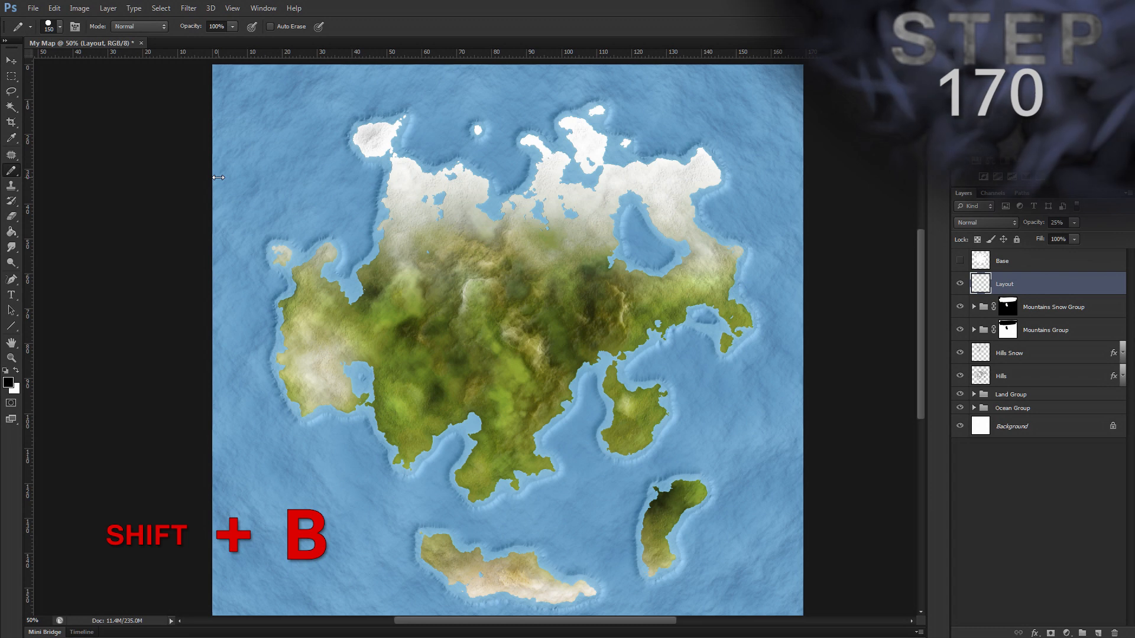
right_click(600, 266)
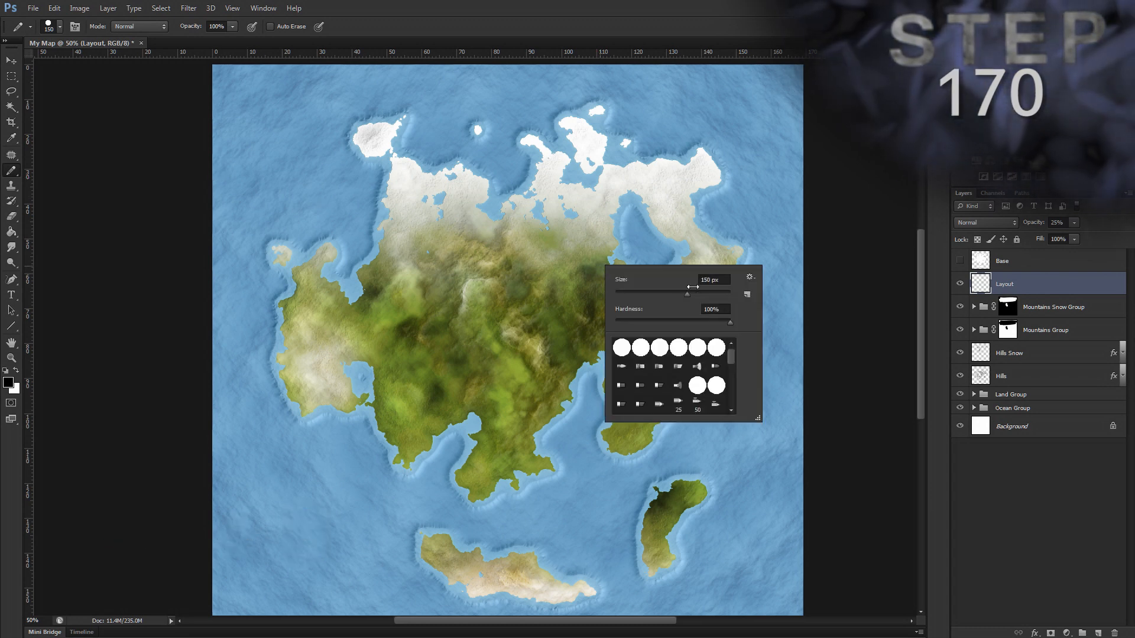
left_click(713, 279)
type("18")
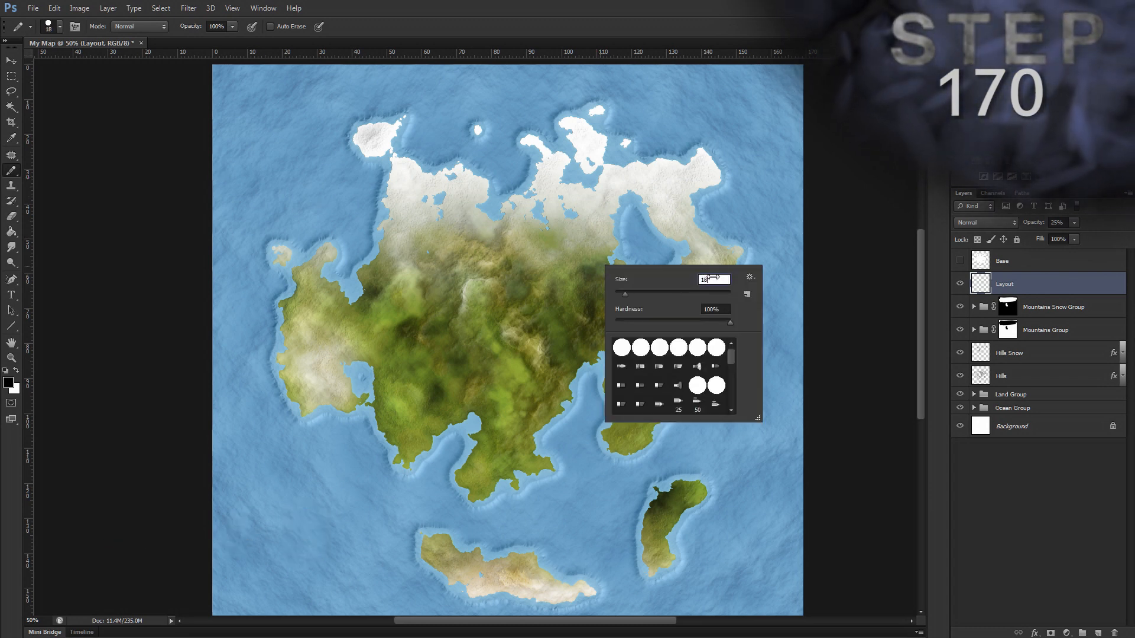
key("Return")
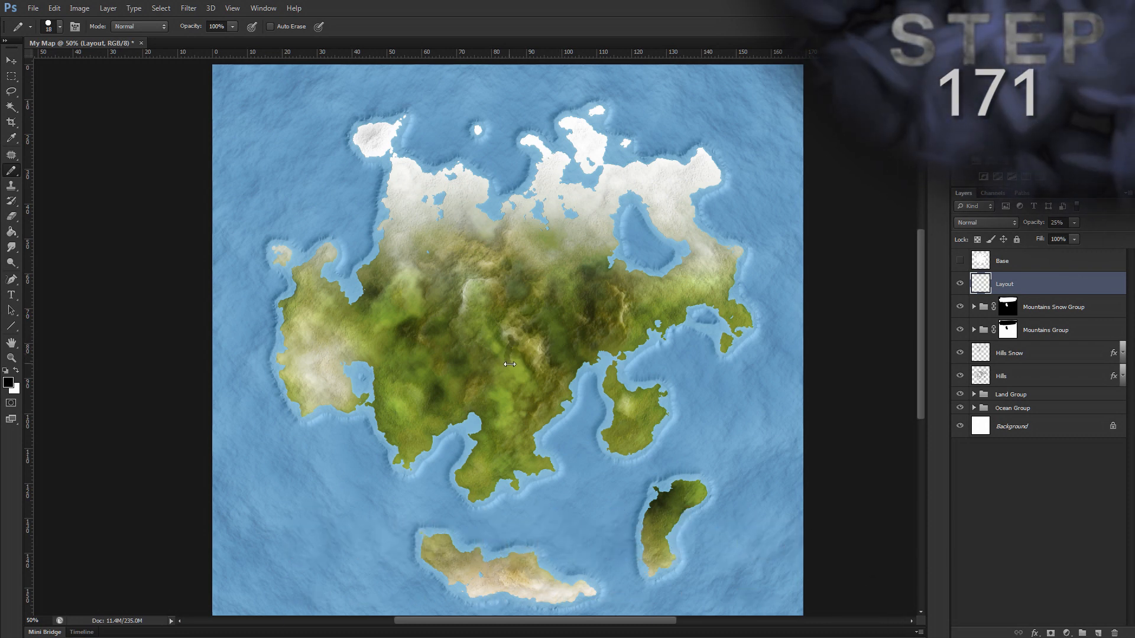
Sketch branching river routes on the Layout layer from the central mountains to the southern bay and the north-western coast
mouse_move(510, 371)
left_mouse_down()
mouse_move(522, 424)
mouse_move(484, 425)
left_mouse_up()
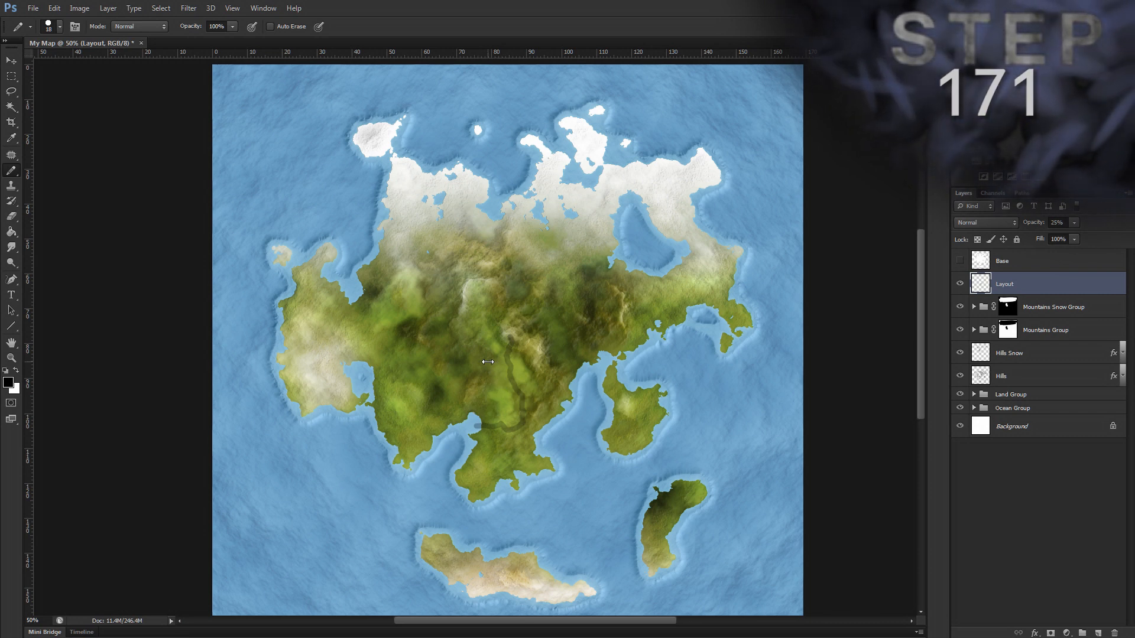
left_click_drag(486, 371, 506, 392)
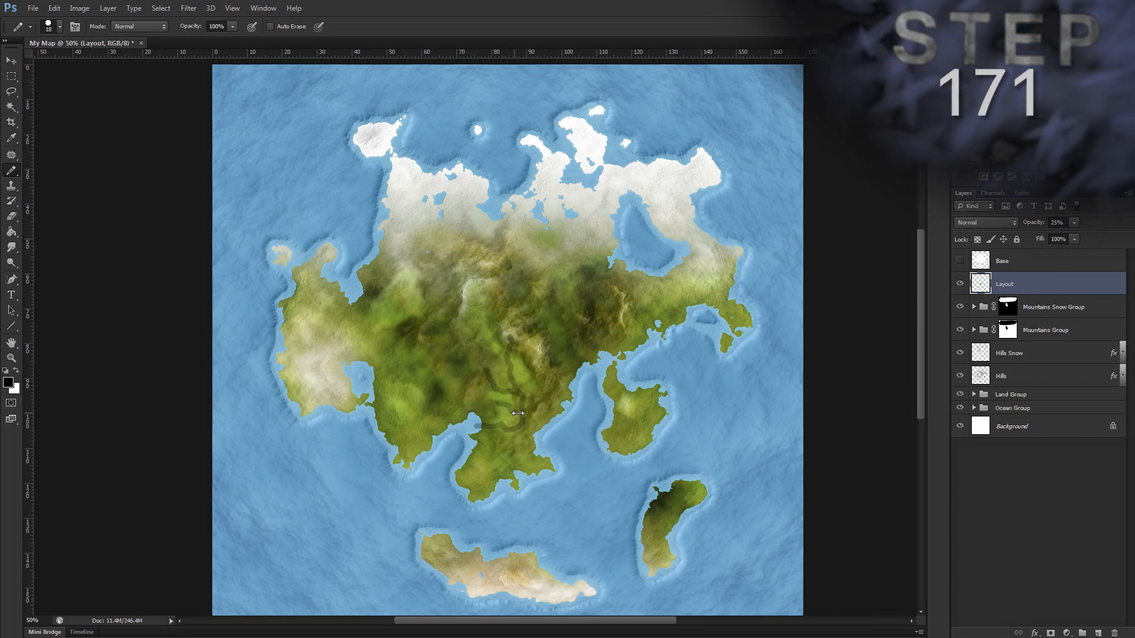
mouse_move(459, 300)
left_mouse_down()
mouse_move(430, 291)
mouse_move(419, 301)
mouse_move(368, 254)
left_mouse_up()
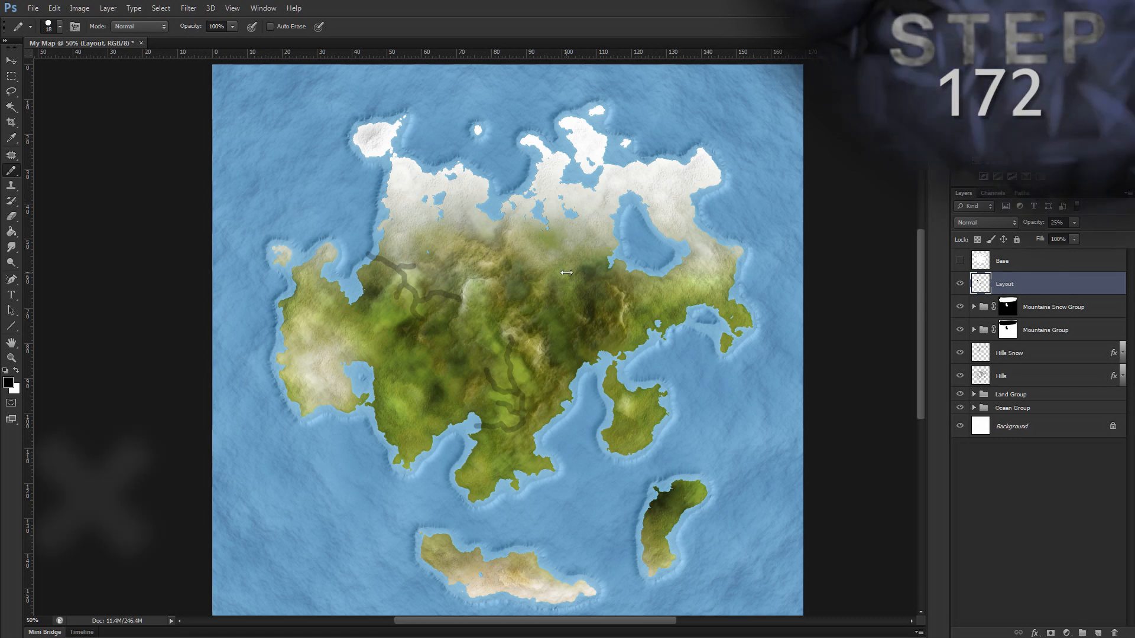
Create a new layer named Rivers above the Layout layer
key("ctrl+shift+n")
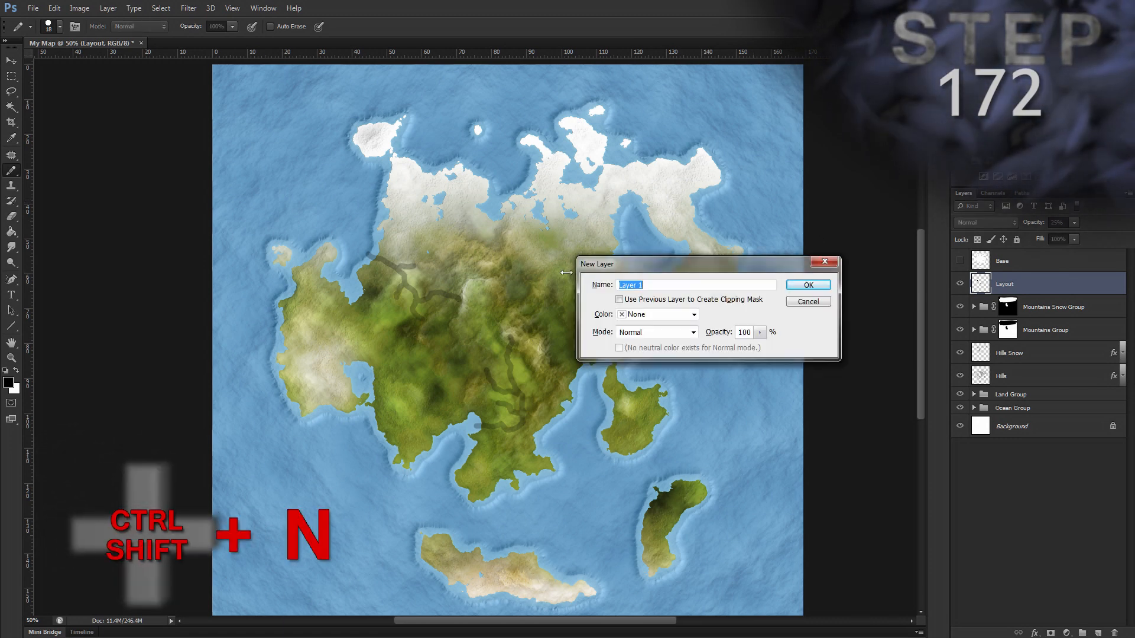
type("Rivers")
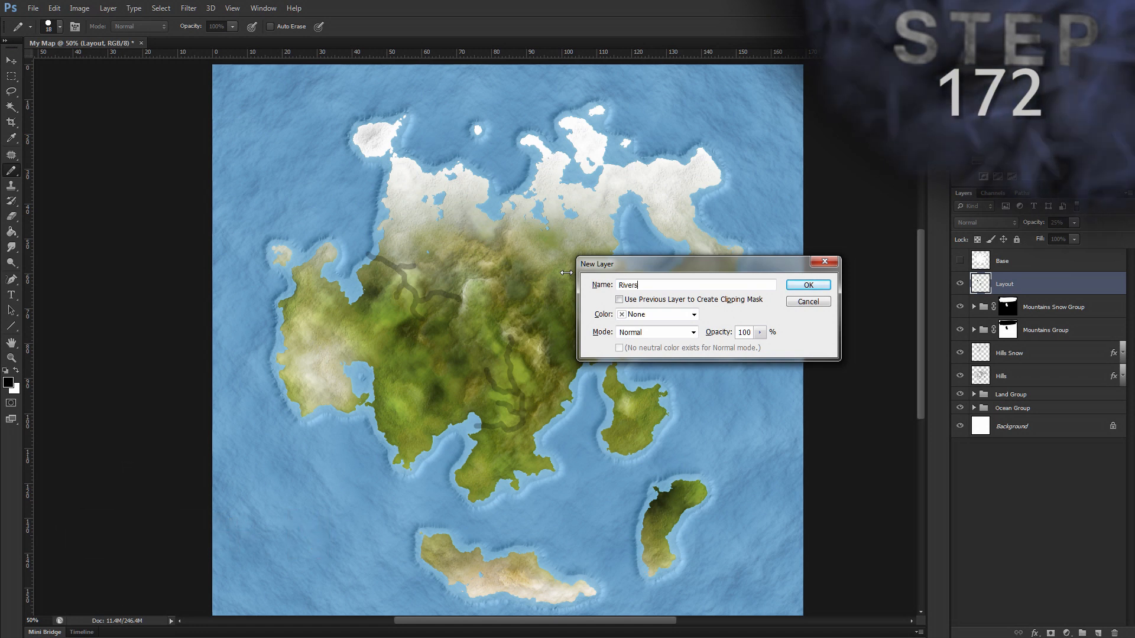
key("Return")
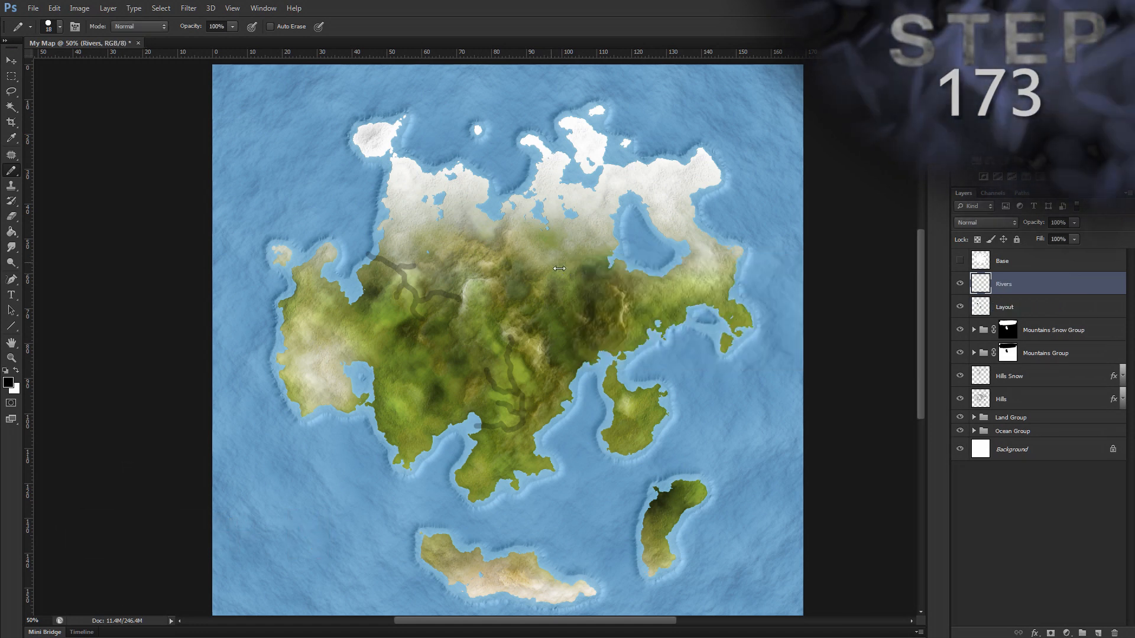
Set the Pencil size to 1 px
right_click(574, 279)
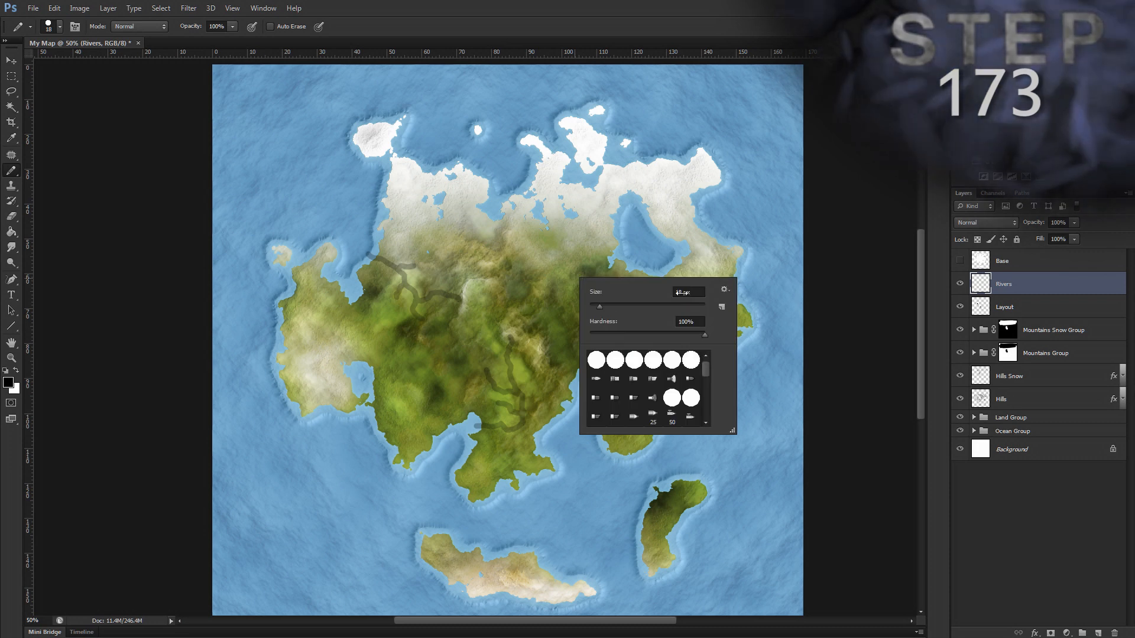
left_click(669, 288)
type("1")
key("Return")
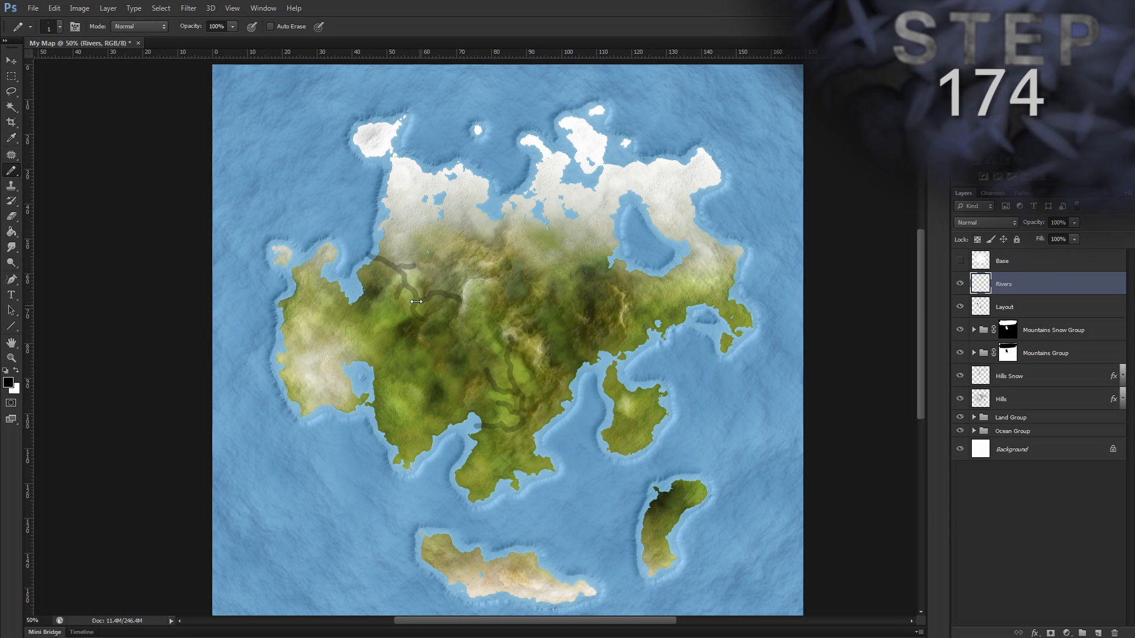
Draw thin winding rivers on the Rivers layer along the north-western layout guide, covering the main river and all its tributaries to the coast
key("z")
scroll(405, 285, "up", 1)
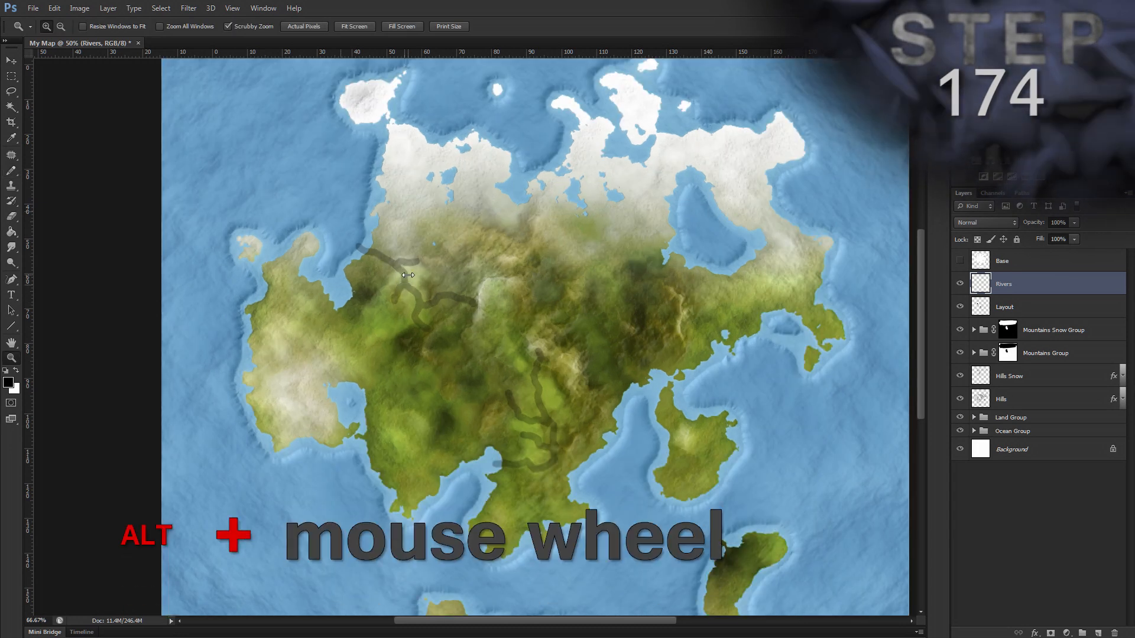
mouse_move(408, 274)
left_mouse_down()
mouse_move(490, 295)
mouse_move(464, 286)
left_mouse_up()
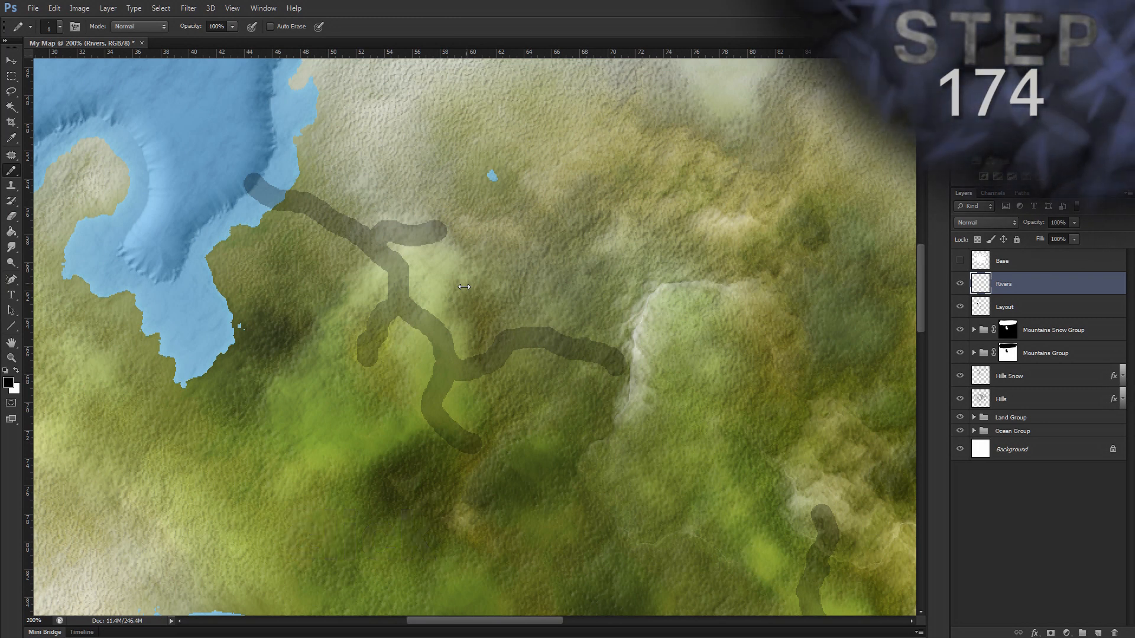
key("b")
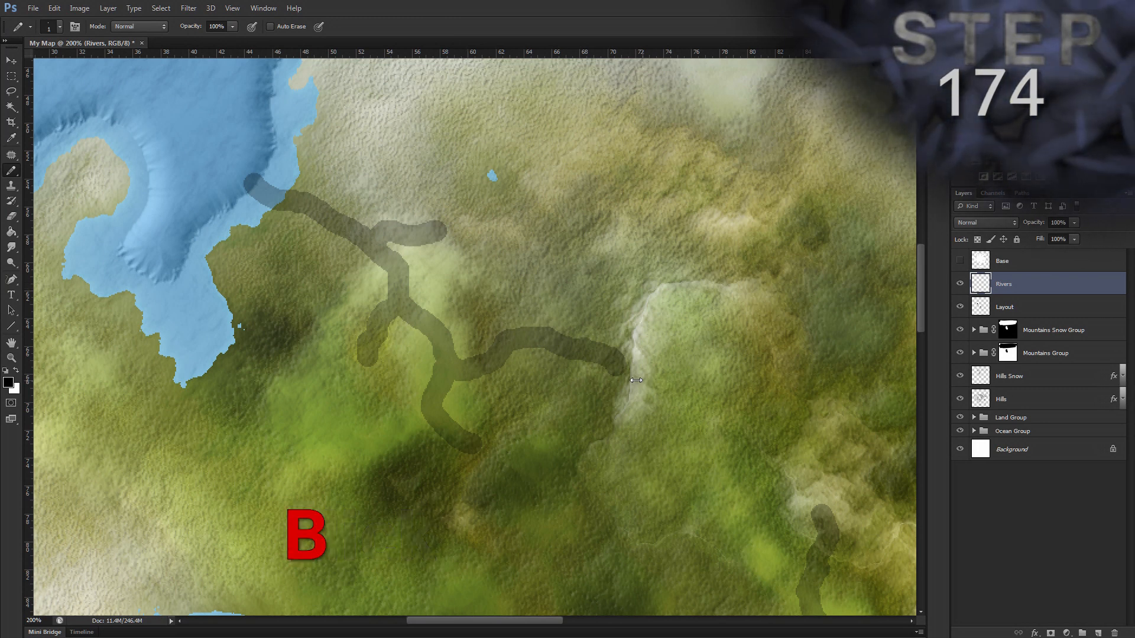
mouse_move(620, 368)
left_mouse_down()
mouse_move(609, 354)
mouse_move(531, 335)
mouse_move(505, 339)
mouse_move(466, 371)
mouse_move(449, 363)
left_mouse_up()
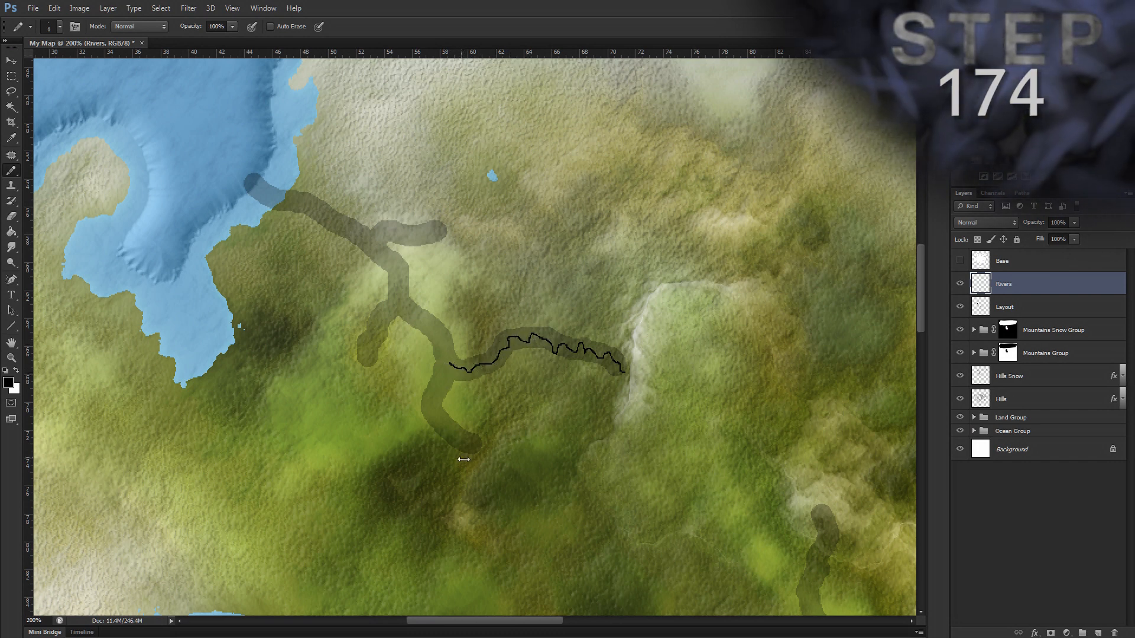
mouse_move(478, 447)
left_mouse_down()
mouse_move(442, 415)
mouse_move(443, 343)
mouse_move(403, 310)
mouse_move(391, 259)
mouse_move(367, 258)
mouse_move(327, 219)
mouse_move(266, 191)
left_mouse_up()
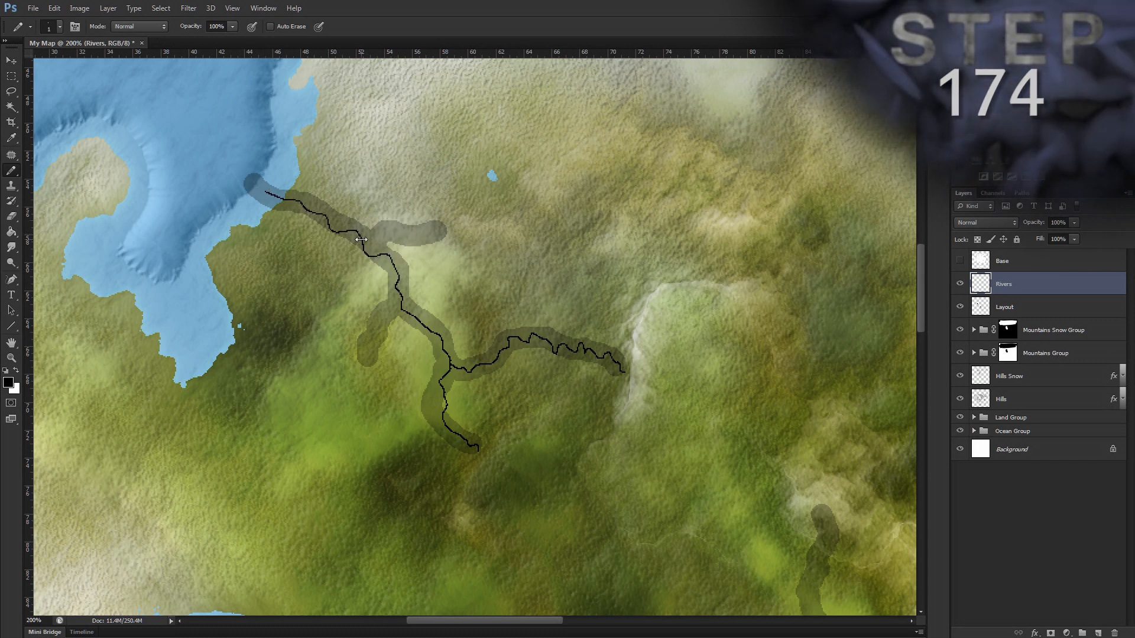
mouse_move(370, 235)
left_mouse_down()
mouse_move(447, 234)
mouse_move(438, 216)
left_mouse_up()
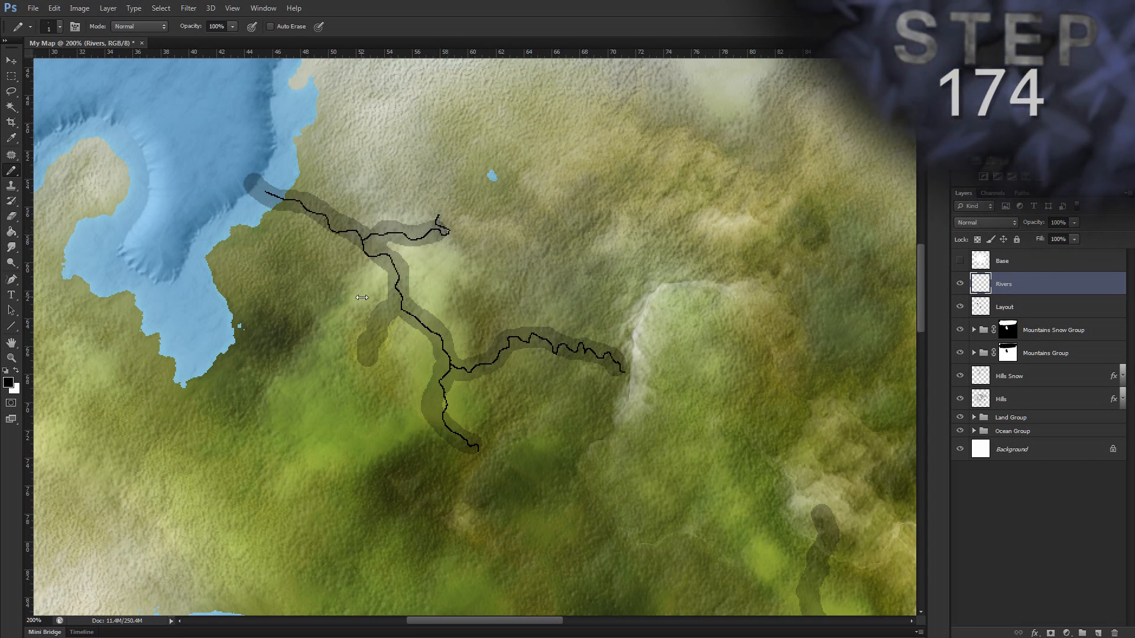
left_click_drag(400, 294, 373, 334)
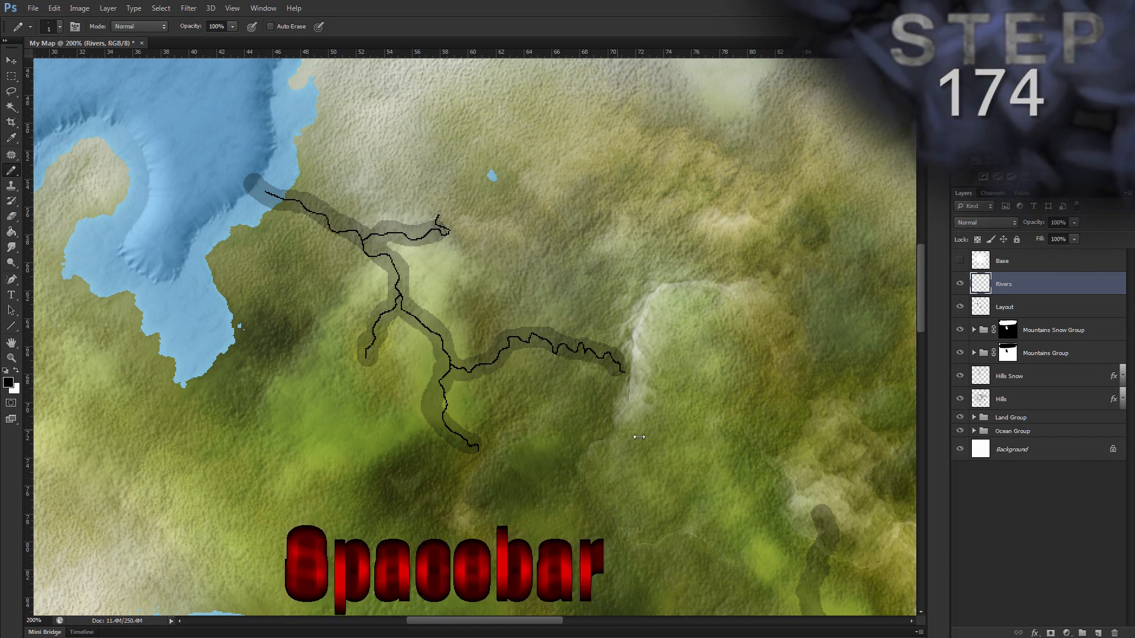
Trace the southern layout guide with thin winding lines, running the main river into the southern bay and adding its two western tributaries
left_click_drag(667, 460, 267, 201)
left_click_drag(308, 404, 349, 266)
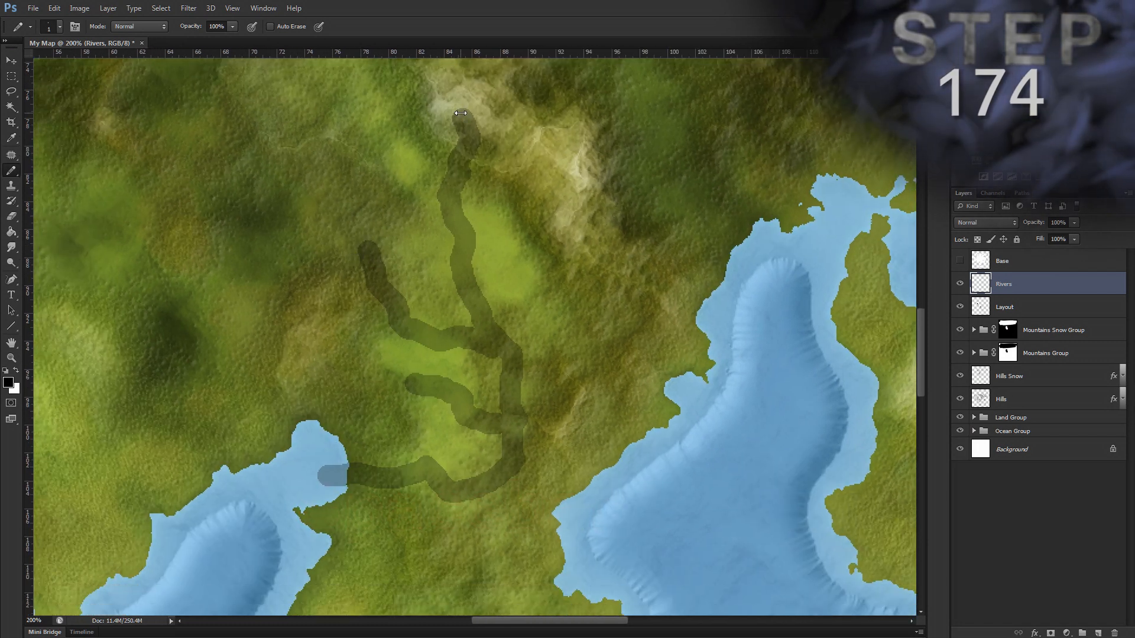
mouse_move(462, 113)
left_mouse_down()
mouse_move(454, 191)
mouse_move(476, 325)
mouse_move(464, 340)
mouse_move(494, 348)
mouse_move(511, 375)
mouse_move(504, 462)
mouse_move(485, 485)
mouse_move(329, 478)
left_mouse_up()
mouse_move(364, 243)
left_mouse_down()
mouse_move(373, 282)
mouse_move(424, 341)
mouse_move(463, 340)
left_mouse_up()
mouse_move(410, 382)
left_mouse_down()
mouse_move(449, 384)
mouse_move(461, 410)
mouse_move(496, 424)
left_mouse_up()
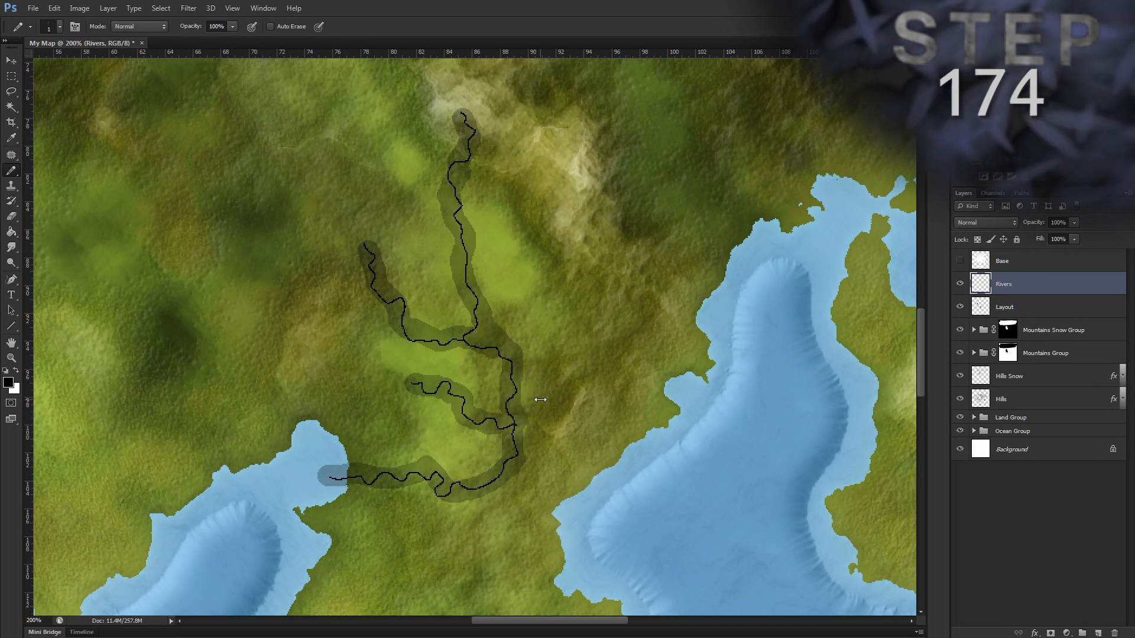
With the Rivers layer active, load the Base layer's land shape as a selection, invert it to cover the ocean, and deselect
key("z")
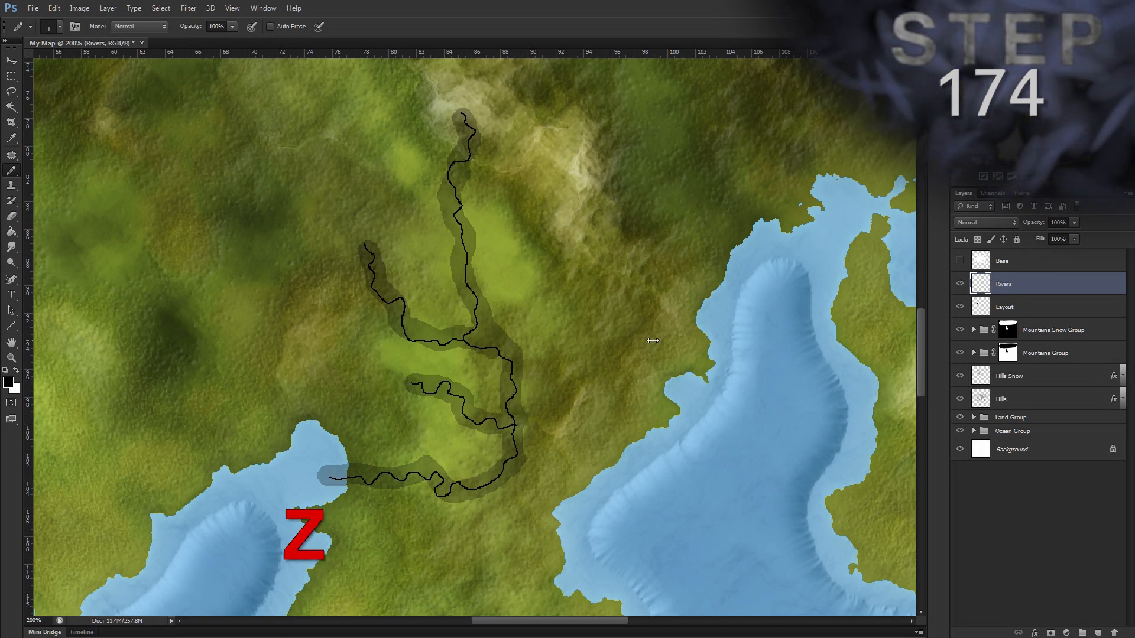
left_click(442, 309, "alt")
left_click(443, 309, "alt")
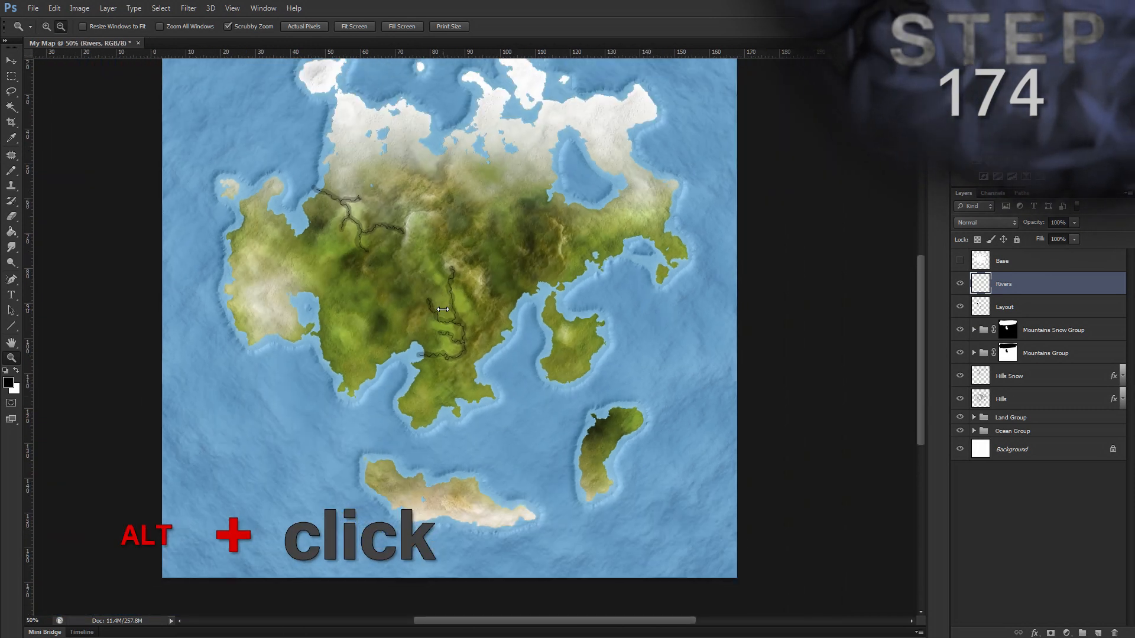
left_click(442, 309, "alt")
key("v")
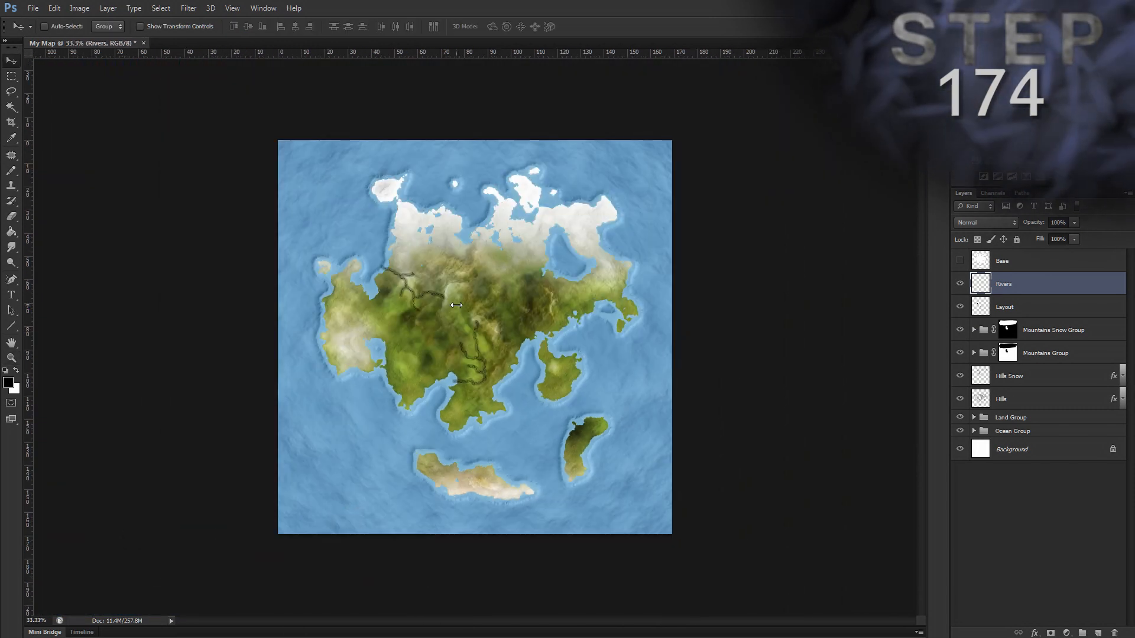
left_click(980, 261, "ctrl")
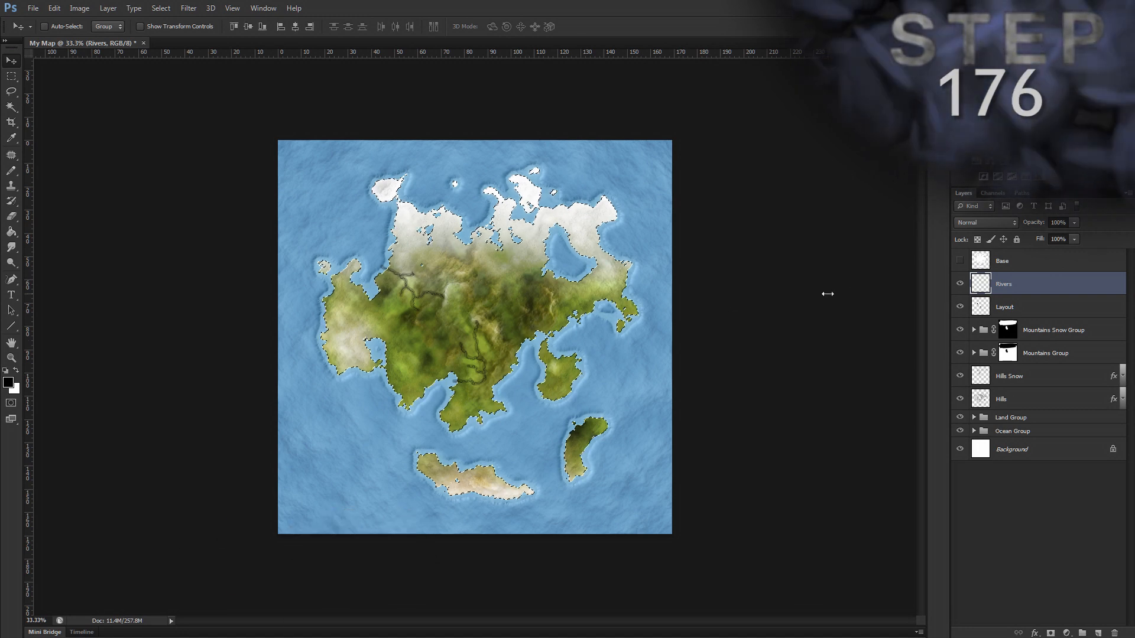
key("ctrl+shift+i")
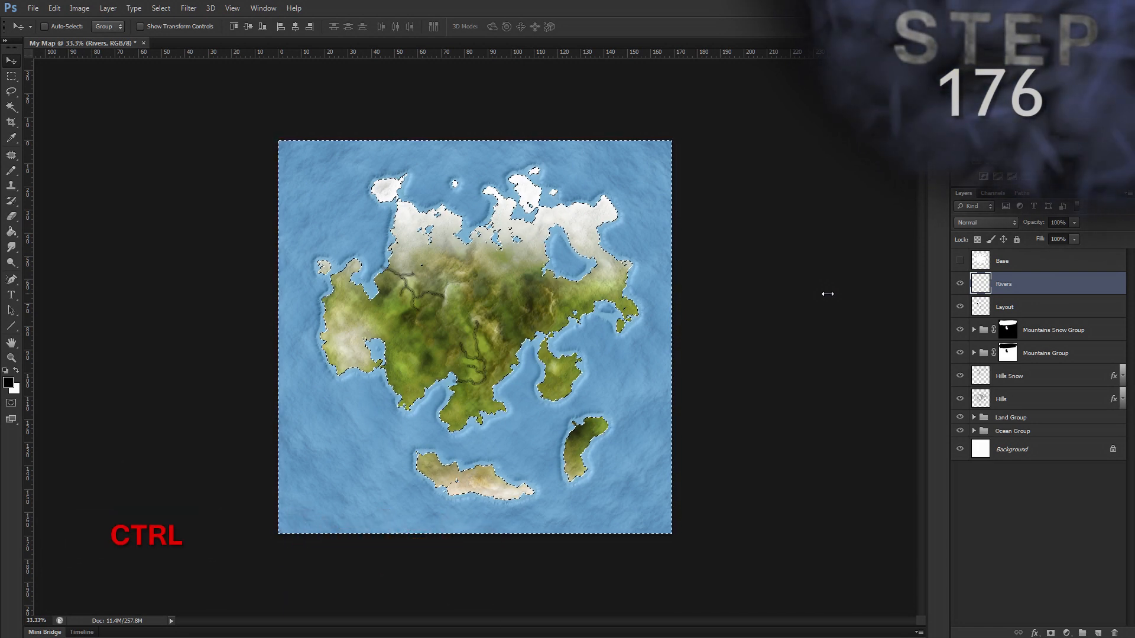
key("ctrl+d")
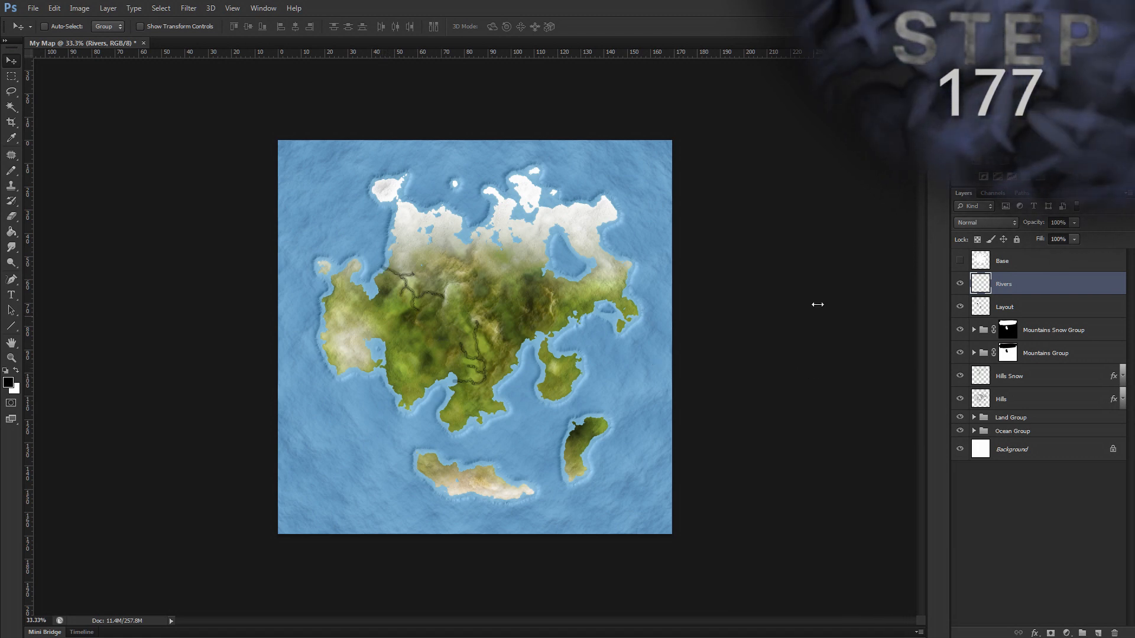
Set the Rivers layer's fill to 0% and add a Color Overlay with the Multiply blend mode
left_click_drag(1038, 238, 864, 251)
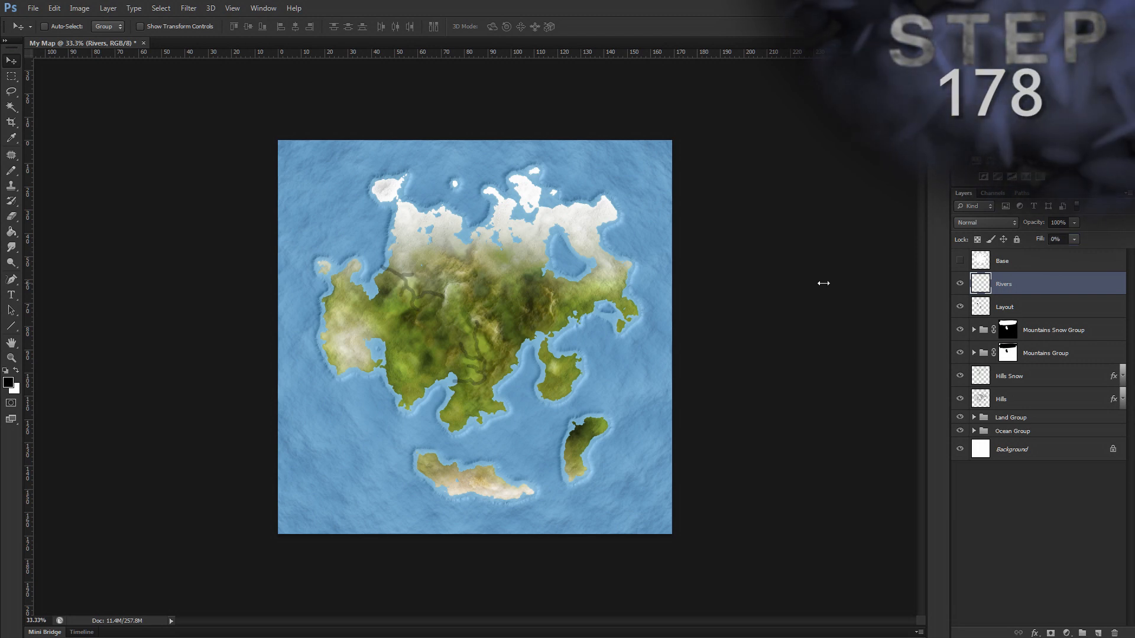
key("alt")
key("l")
key("y")
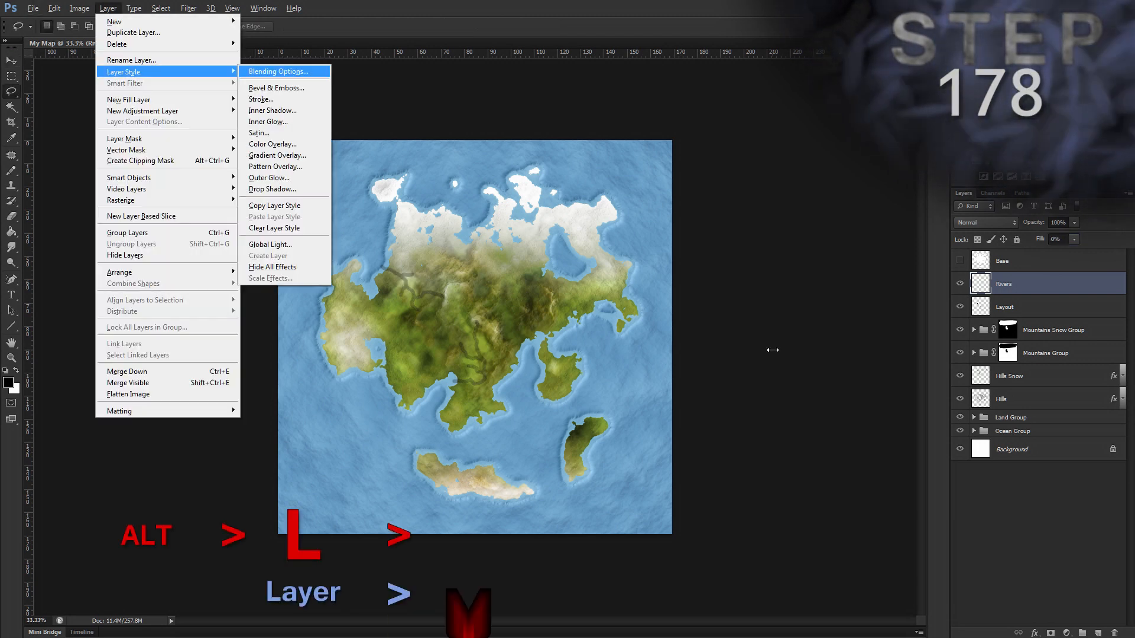
key("v")
left_click(791, 282)
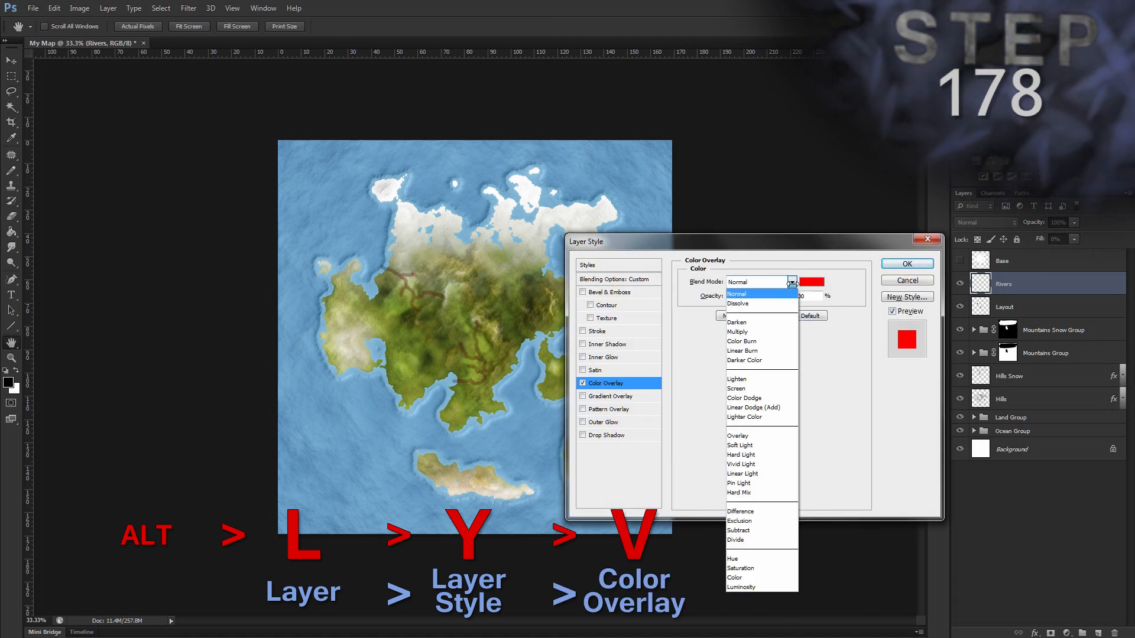
left_click(768, 332)
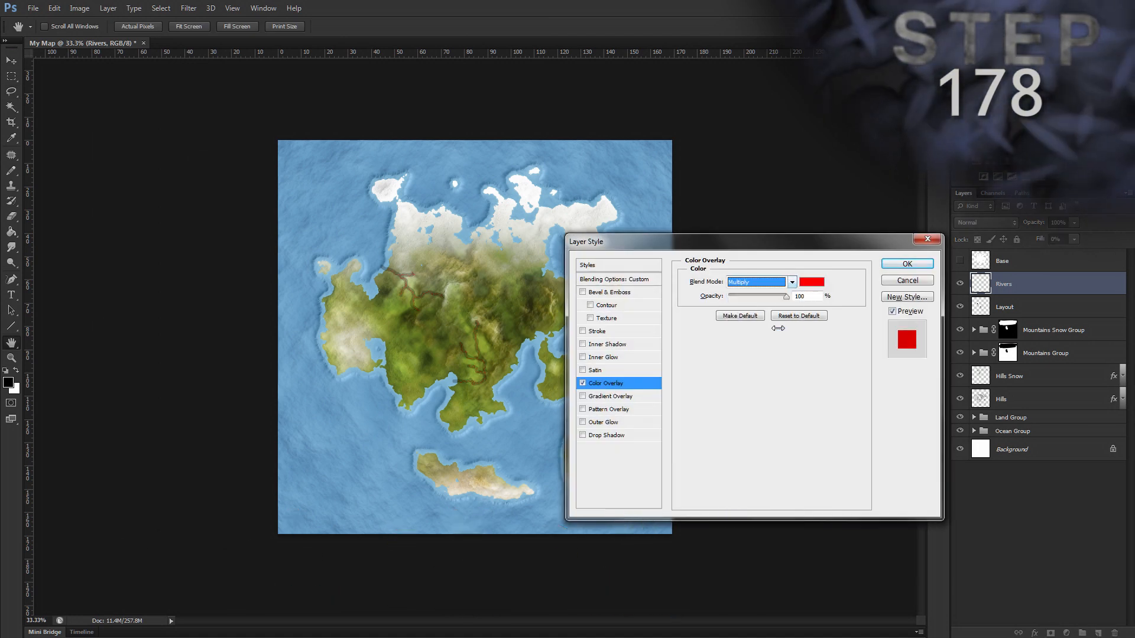
Set the Rivers layer's Color Overlay to color 406480 at 33% opacity and apply the style
left_click(810, 283)
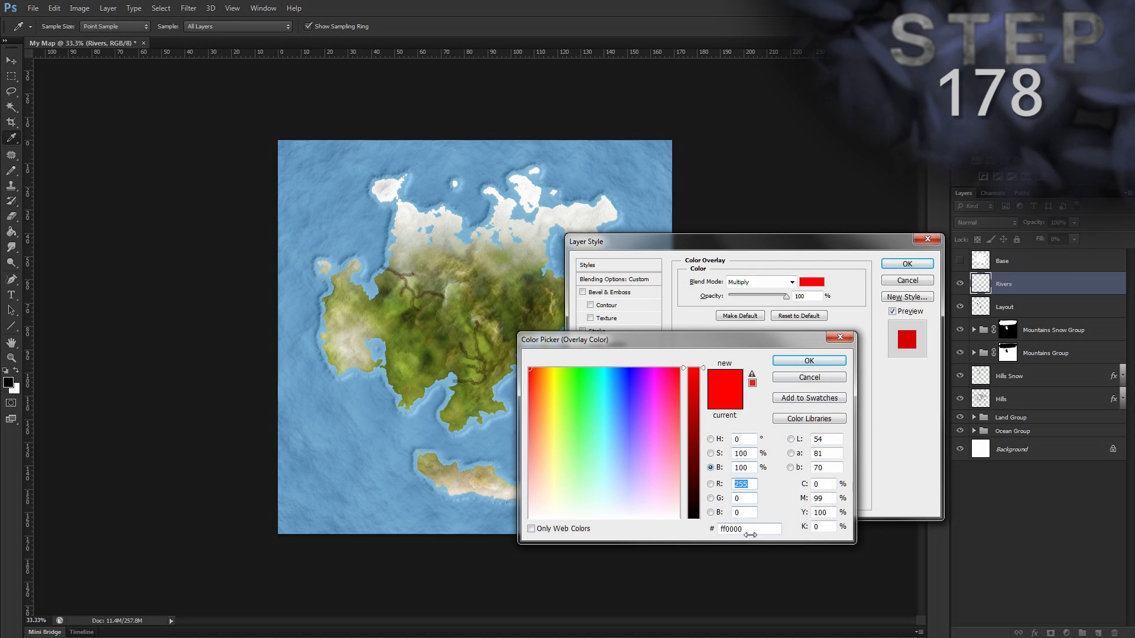
left_click(755, 528)
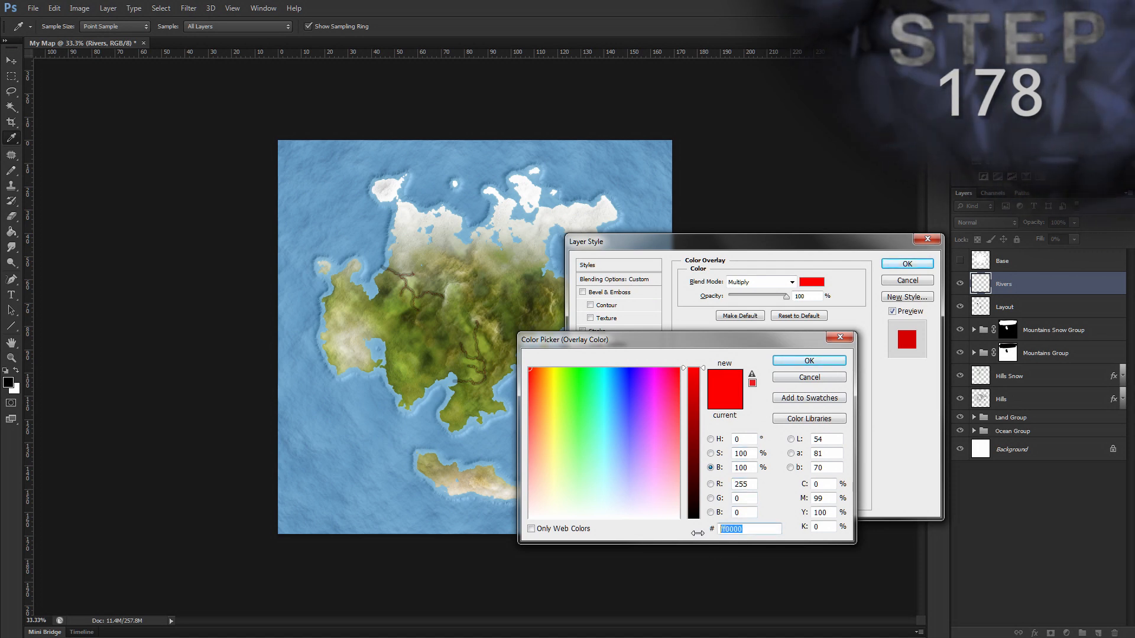
type("406480")
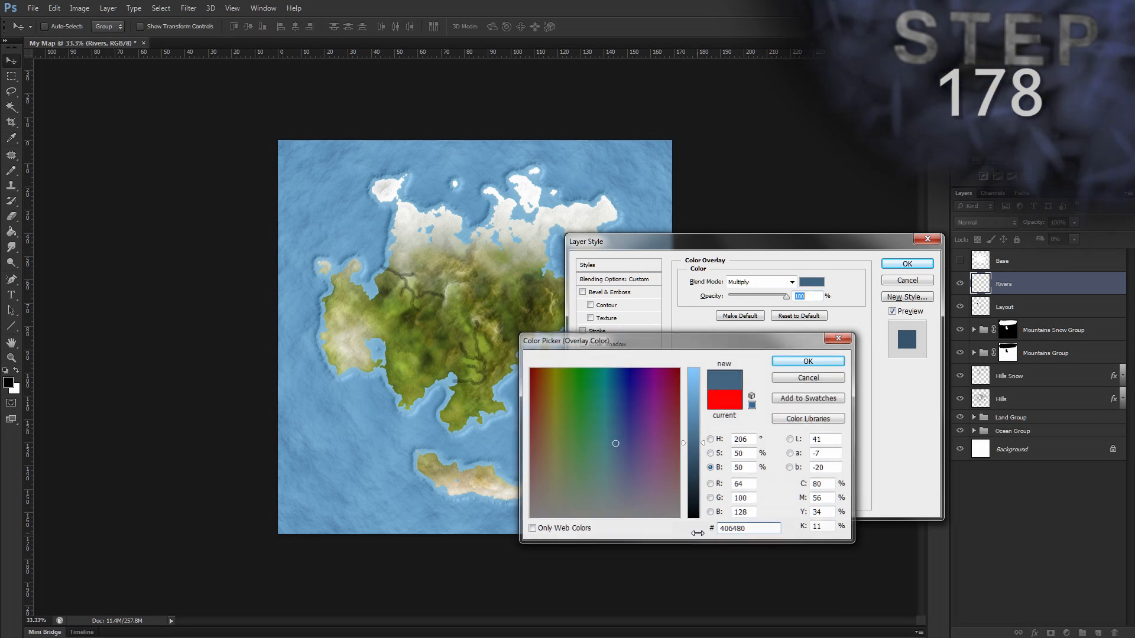
key("Return")
type("33")
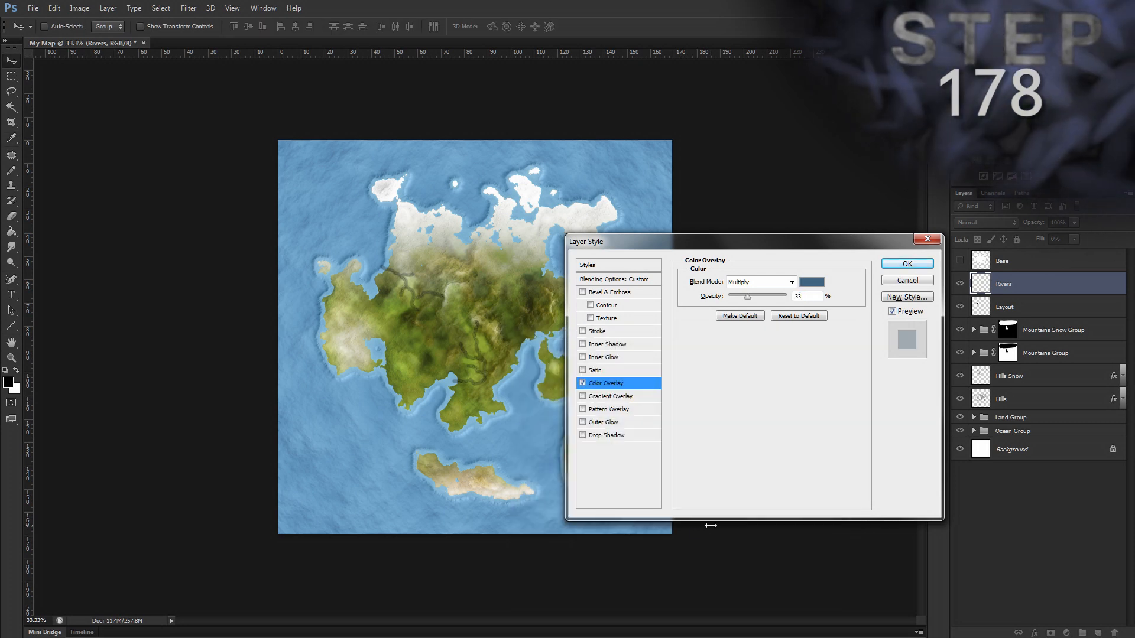
key("Return")
Reopen the Rivers layer's Color Overlay settings and raise the overlay's opacity
key("l")
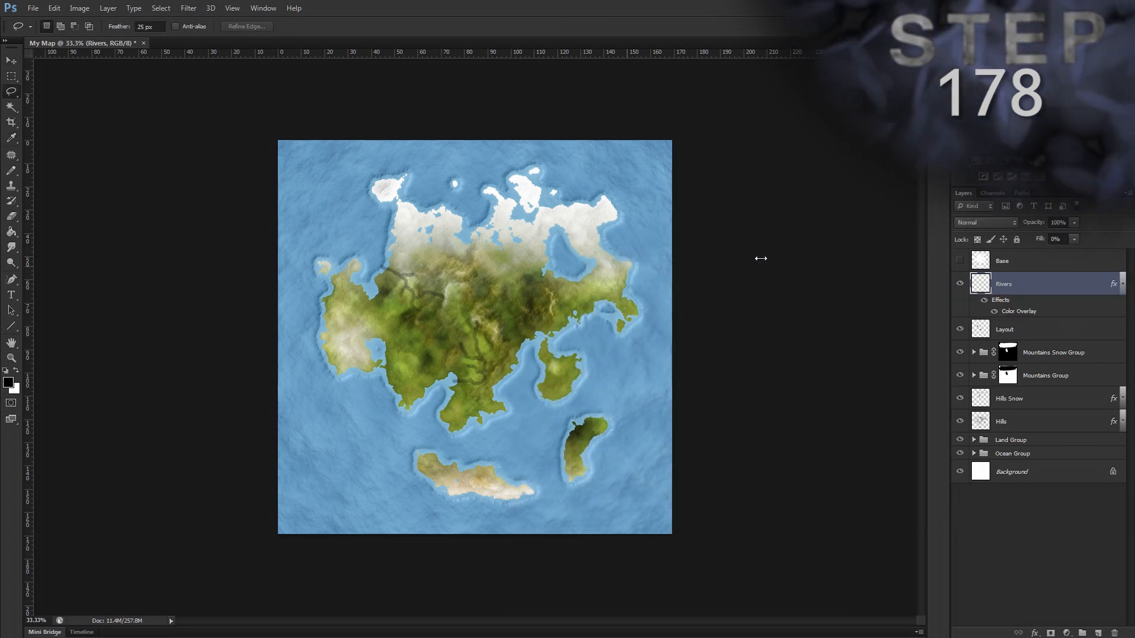
key("z")
left_click(383, 271)
left_click(382, 271)
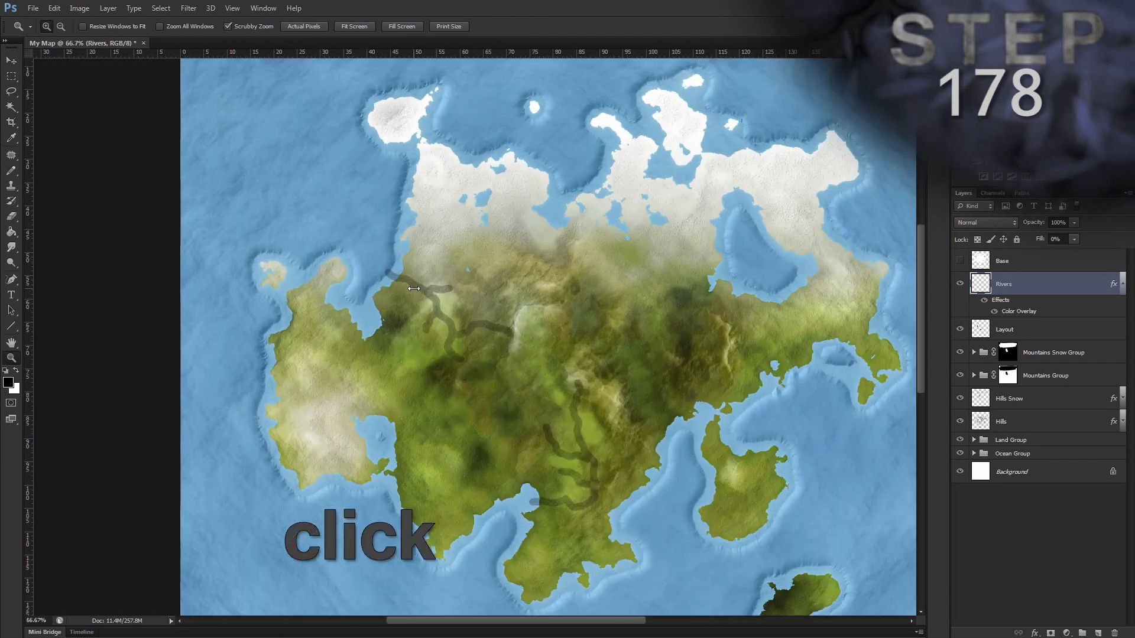
left_click_drag(383, 270, 426, 374)
double_click(1018, 311)
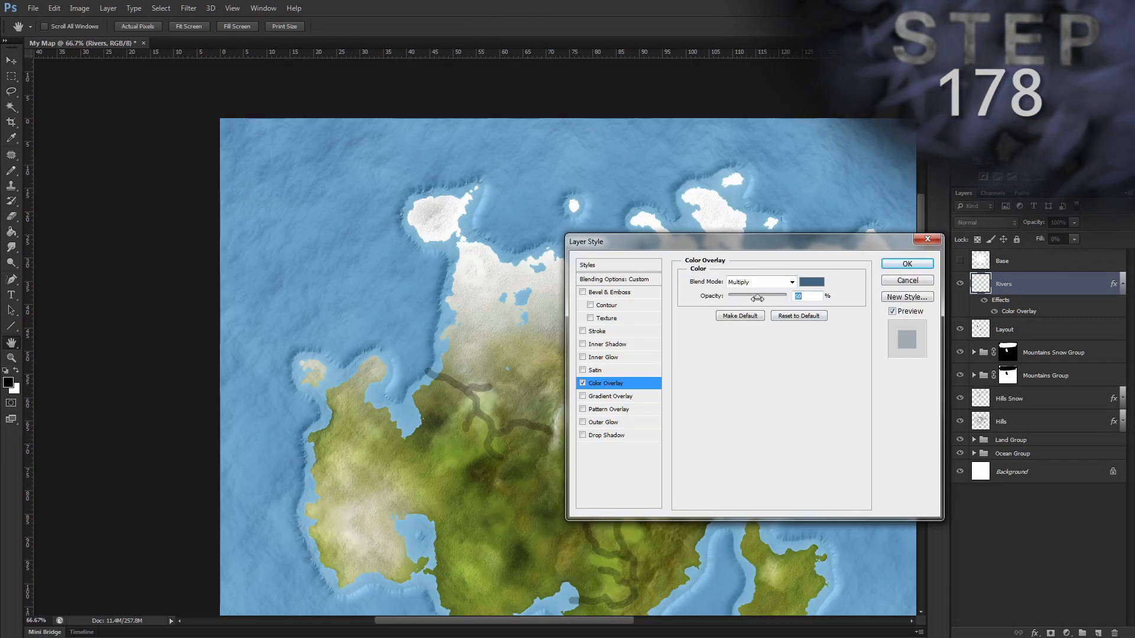
left_click_drag(748, 301, 781, 305)
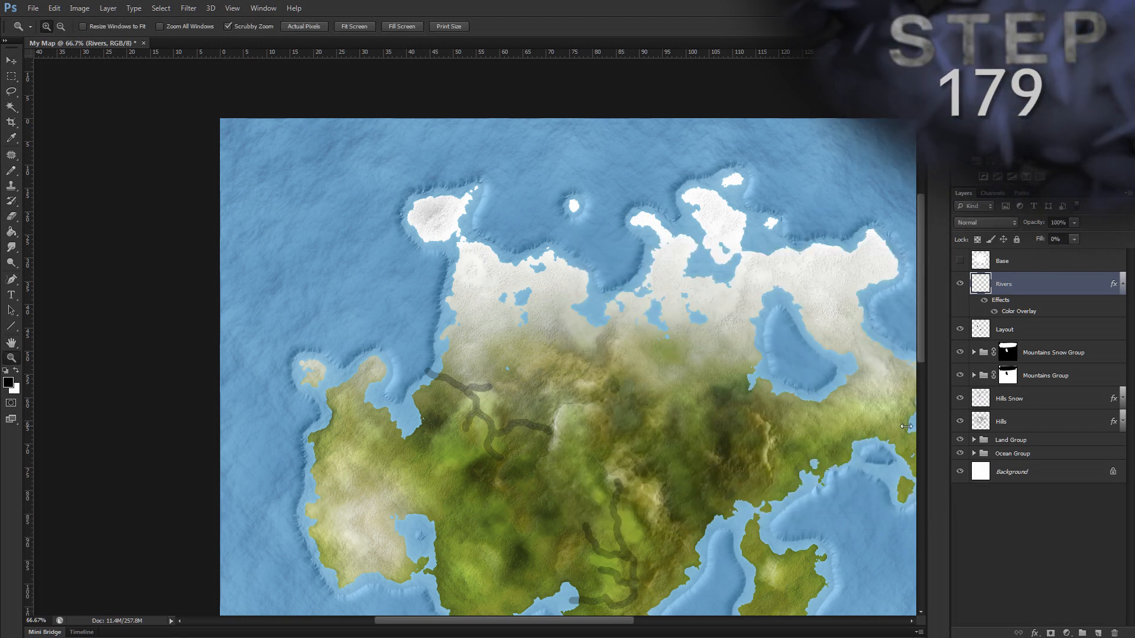
Delete the Layout layer containing the river guides
left_click(1067, 329)
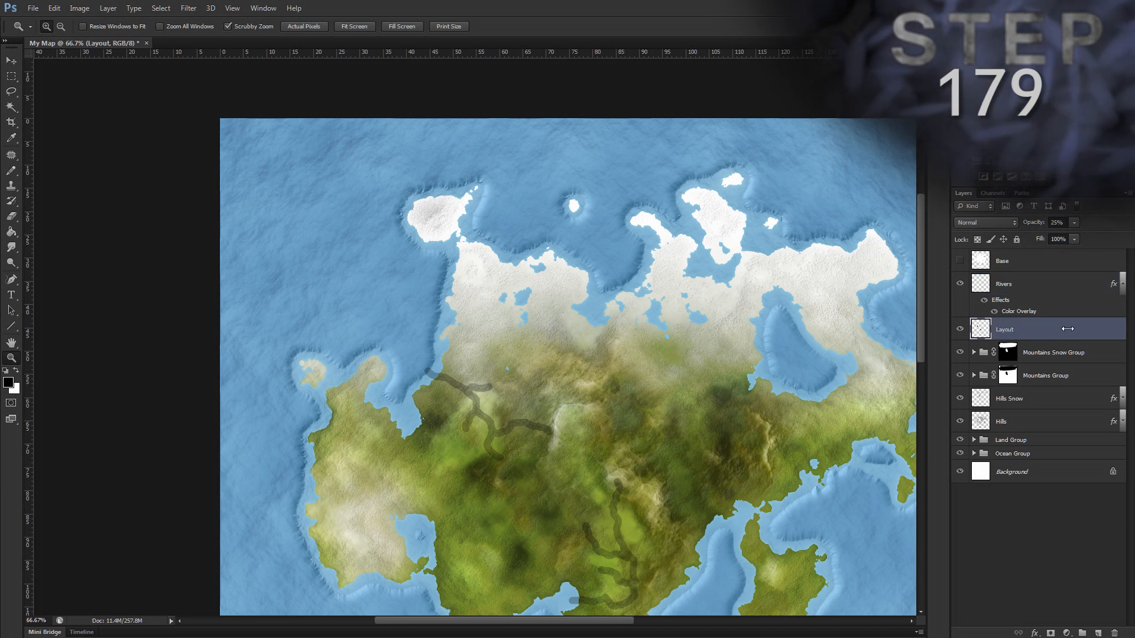
key("Delete")
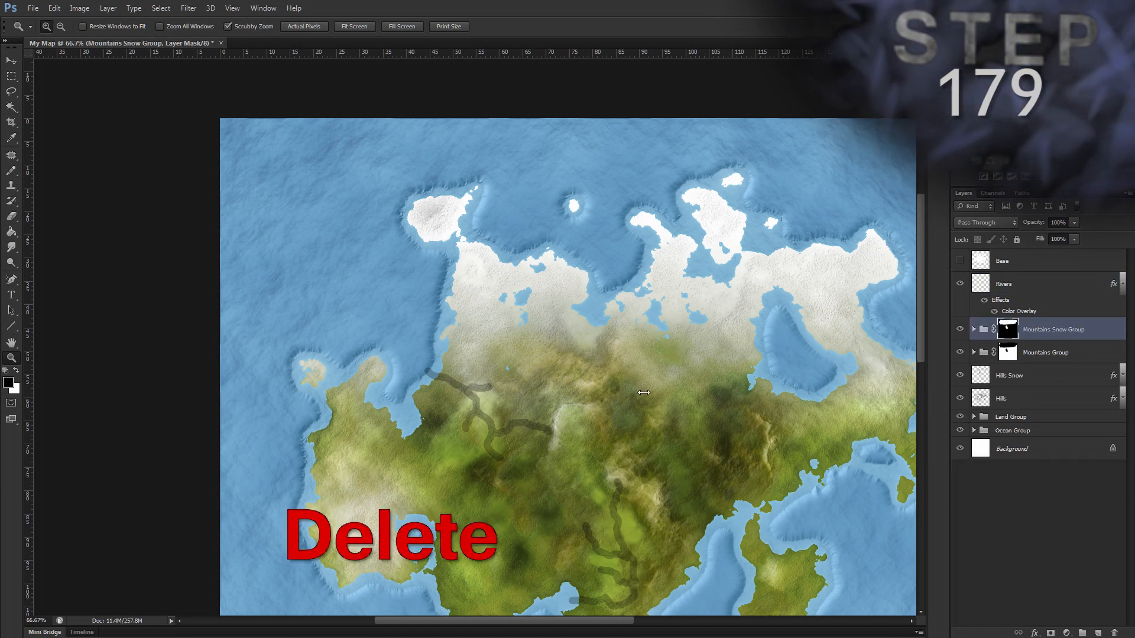
left_click(627, 395)
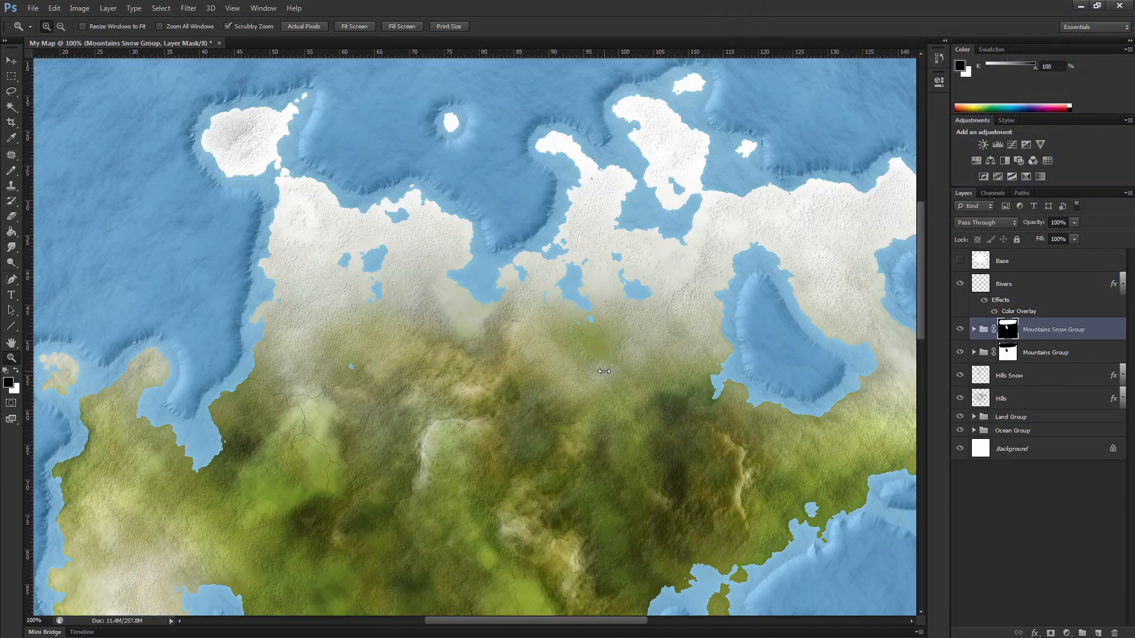
left_click(588, 374, "alt")
left_click(555, 395, "alt")
left_click(513, 420, "alt")
left_click(470, 330)
left_click_drag(456, 454, 462, 441)
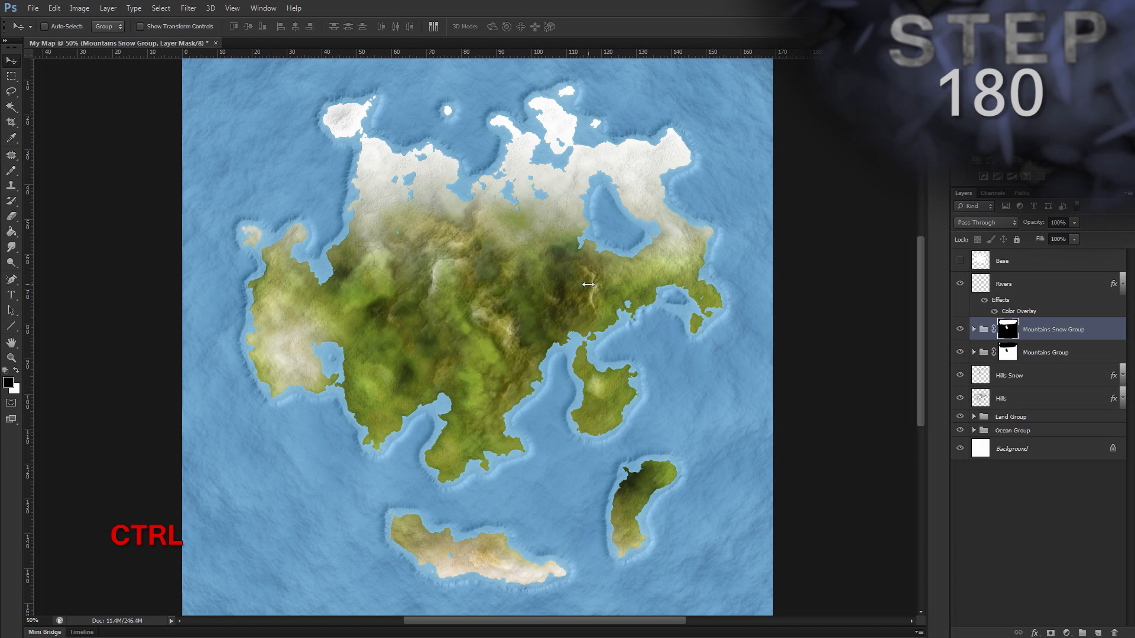
Create a new 200 x 200 pixel document with transparent background contents
key("ctrl+n")
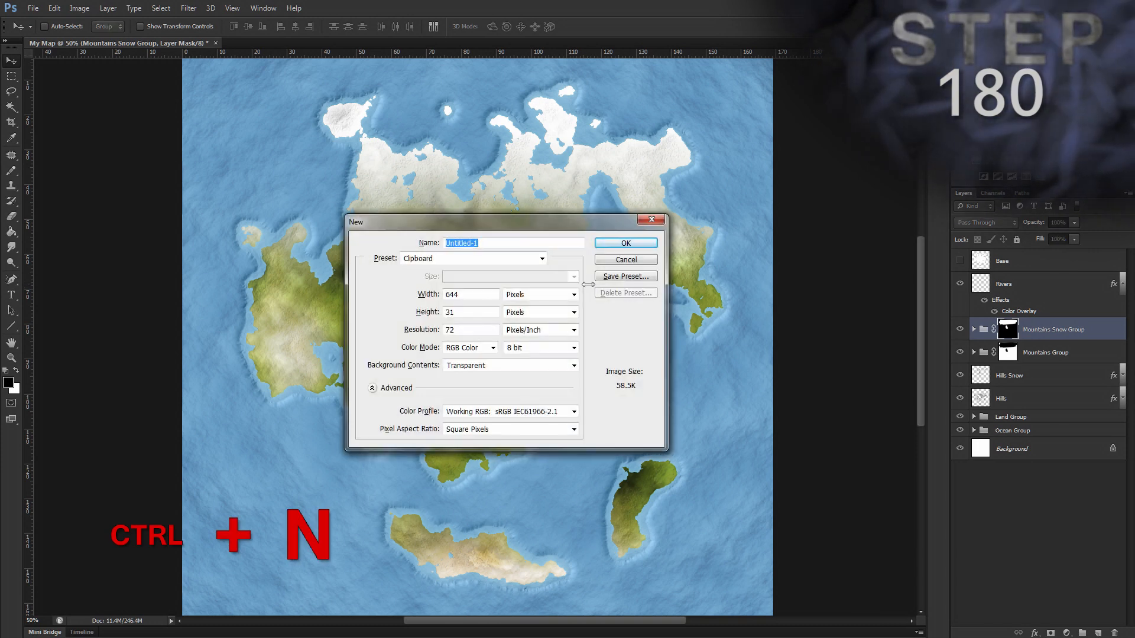
key("Tab")
key("Tab")
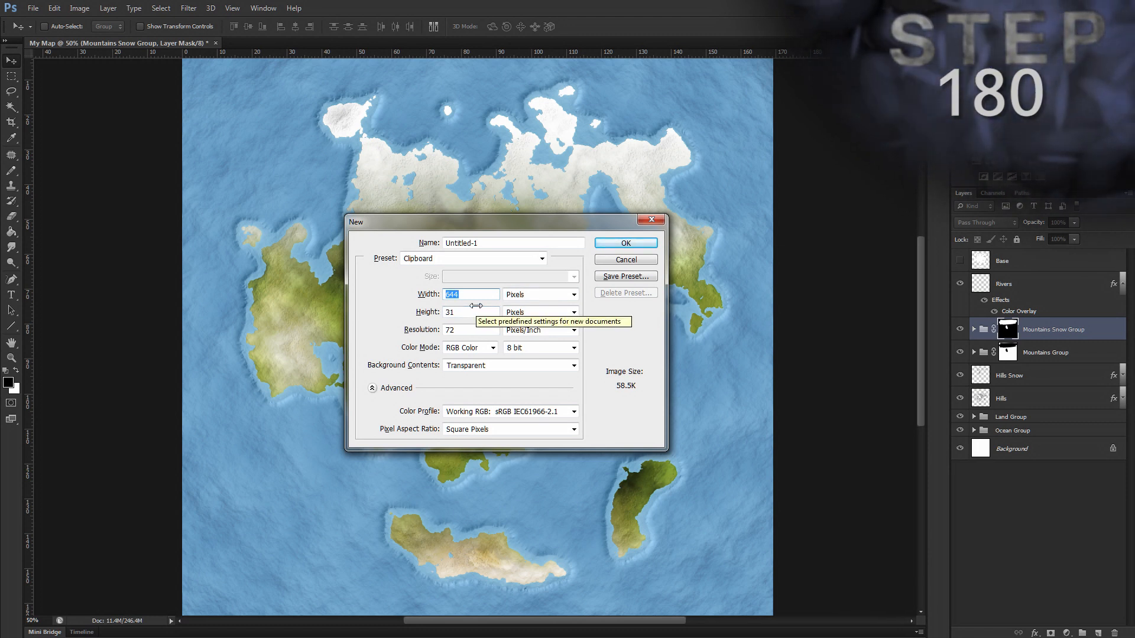
type("20")
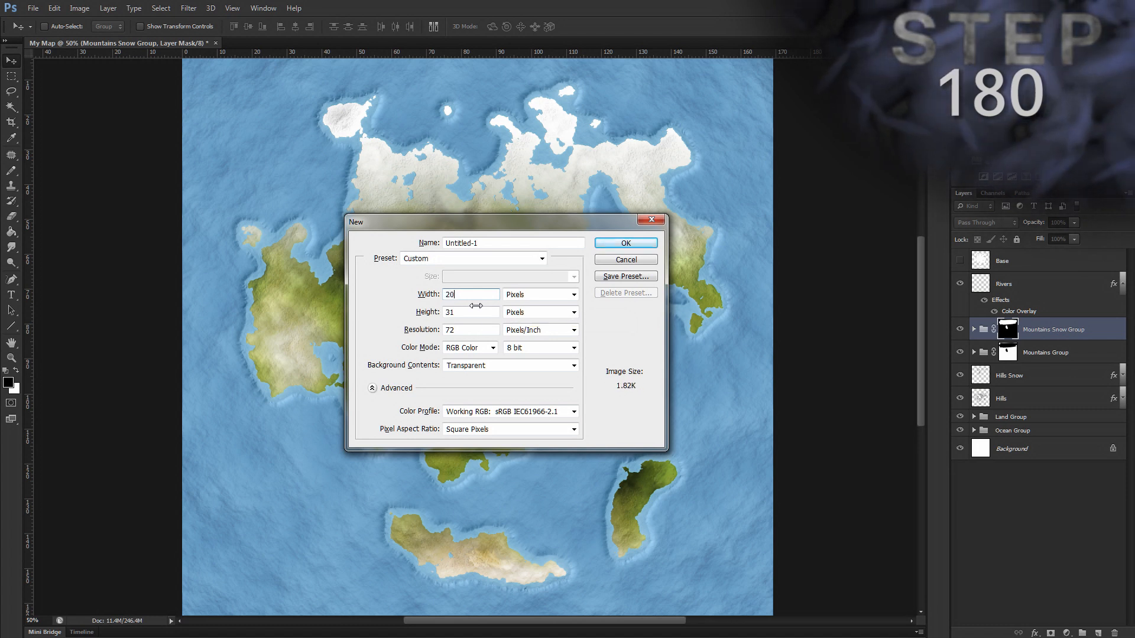
type("0")
key("Tab")
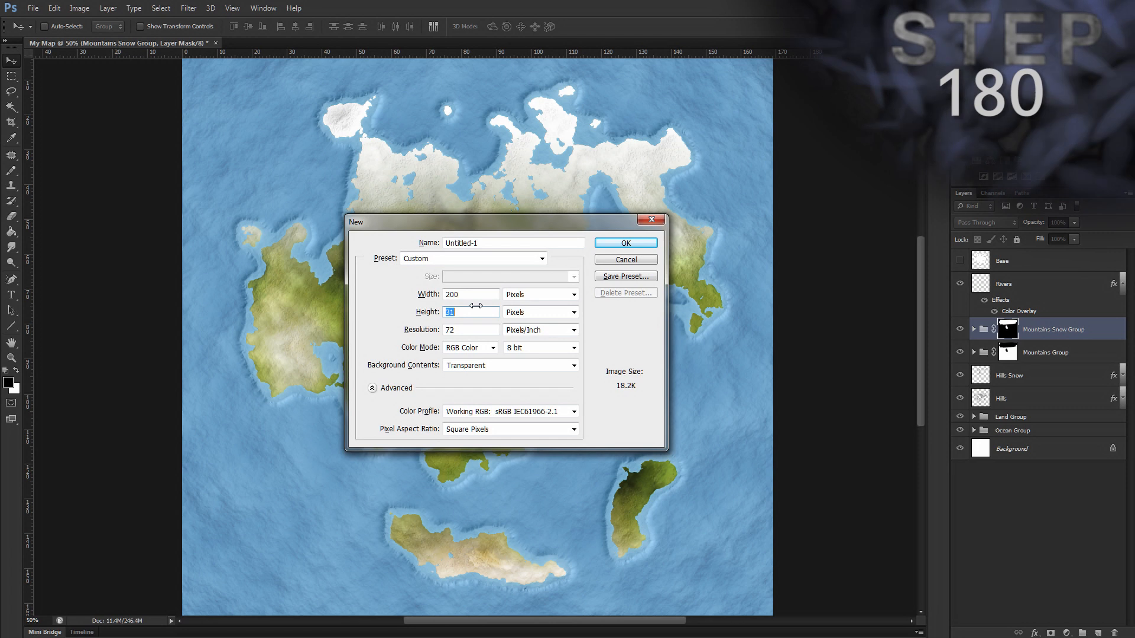
type("200")
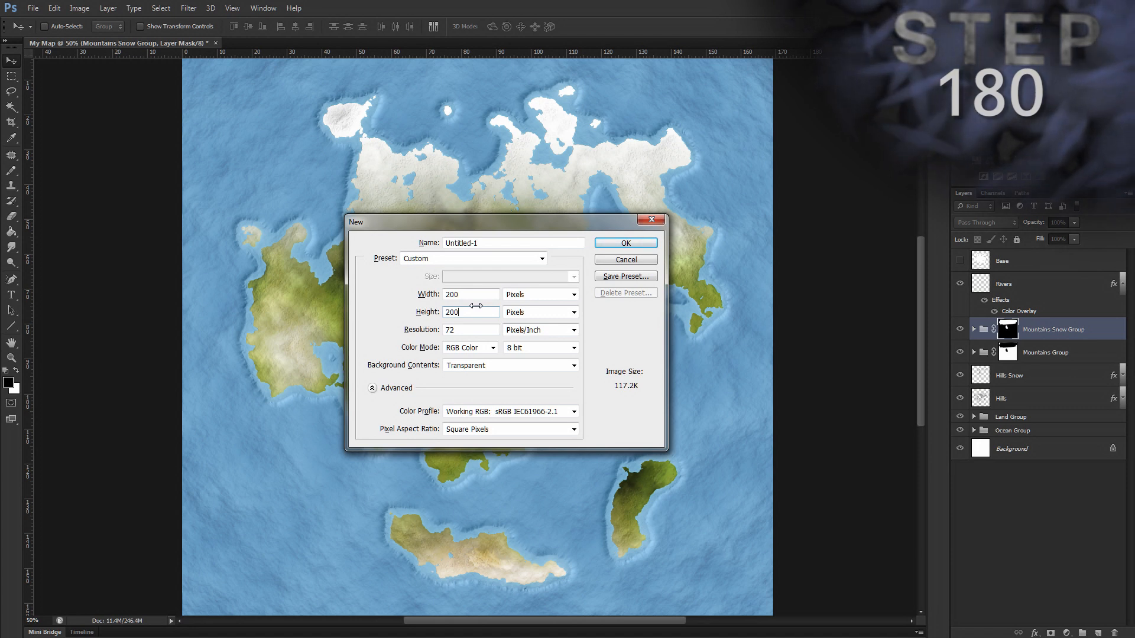
left_click(464, 366)
left_click(467, 396)
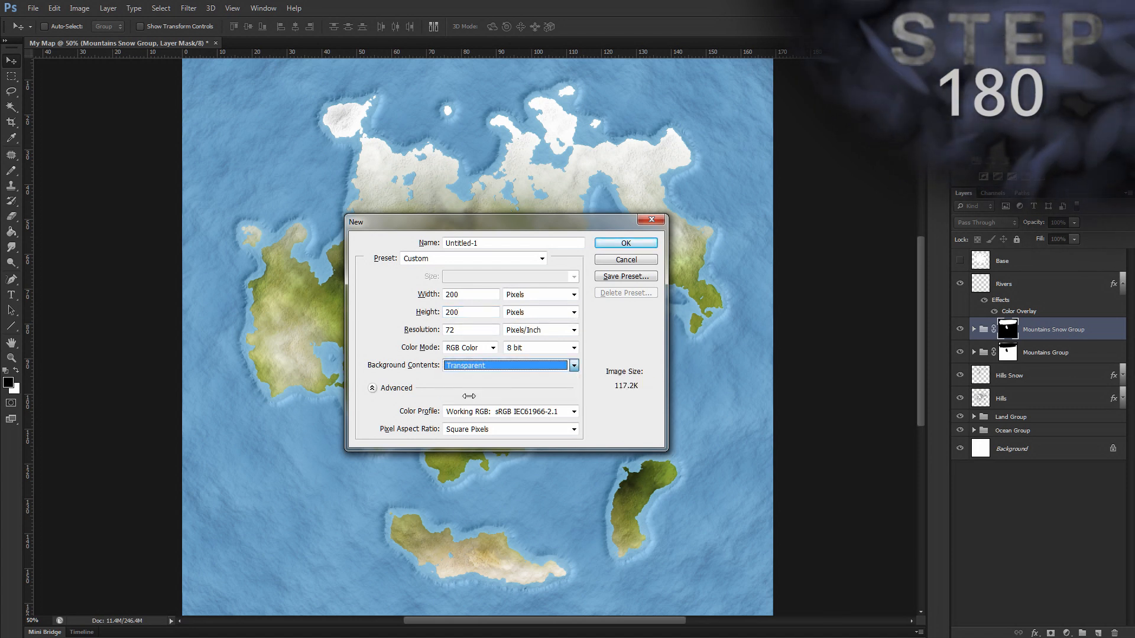
left_click(624, 241)
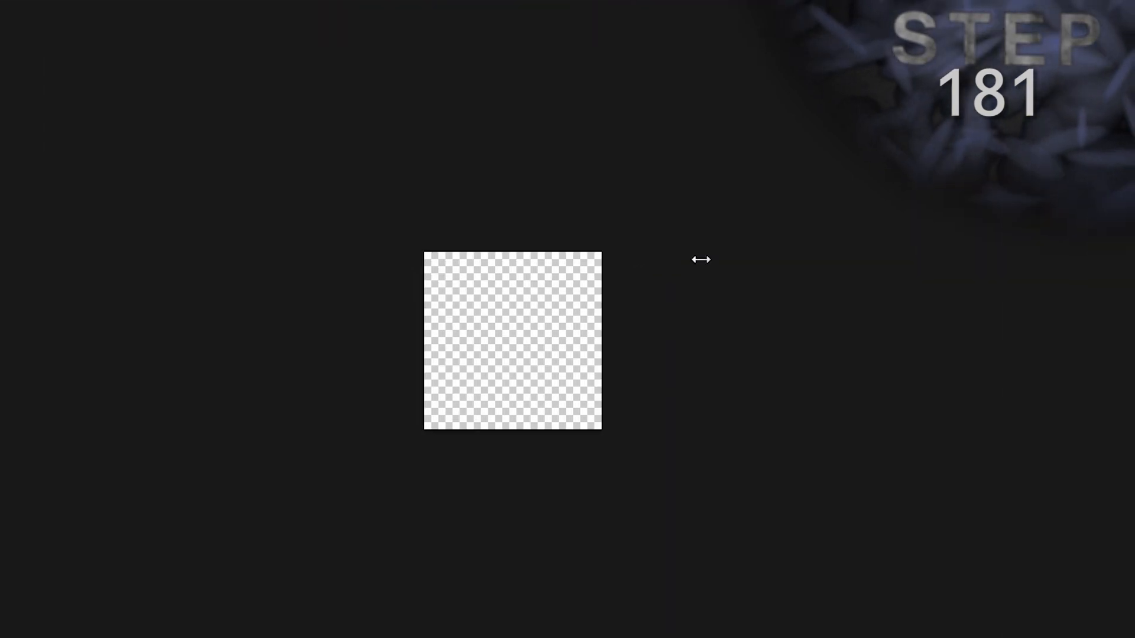
Select only a one-pixel strip along the canvas's top and left edges by offsetting a full-canvas selection and inverting it
key("ctrl+a")
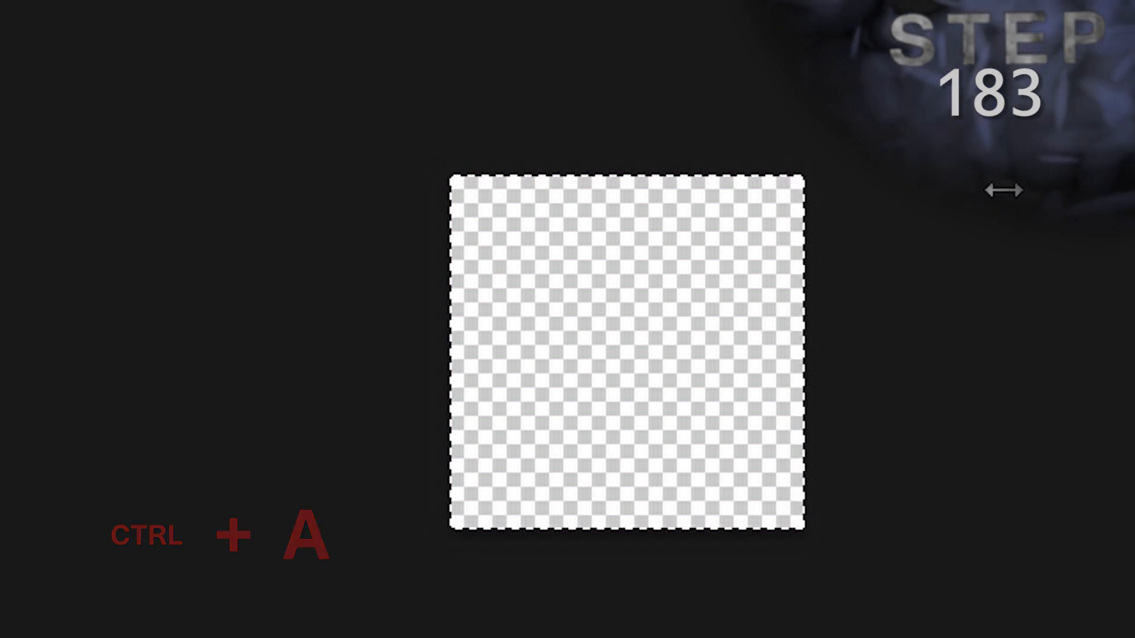
key("m")
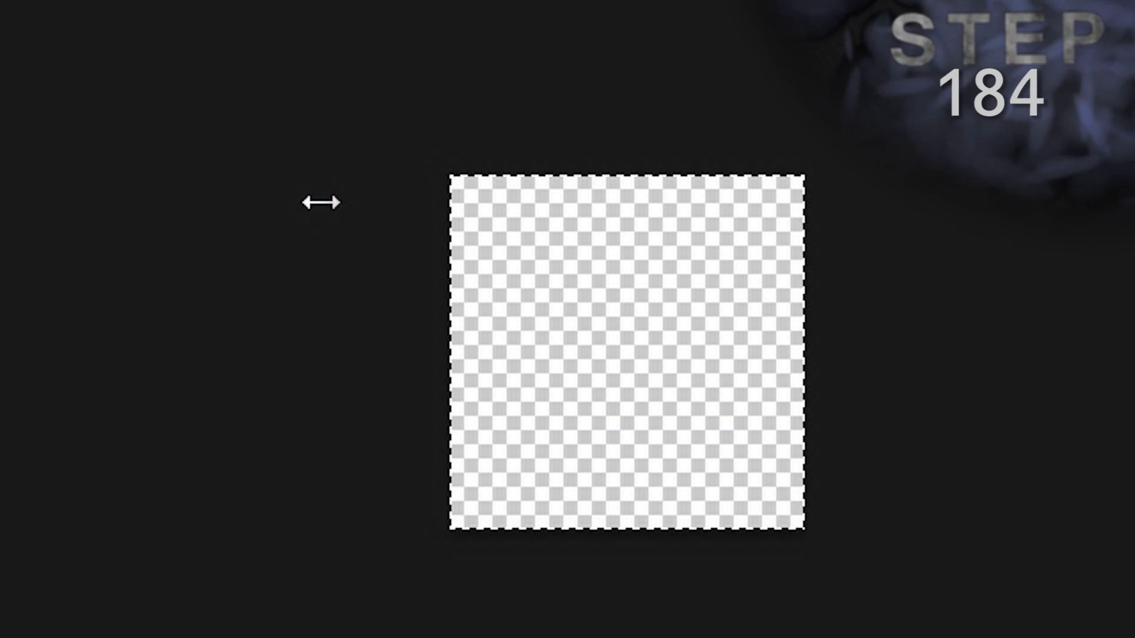
key("Down")
key("Right")
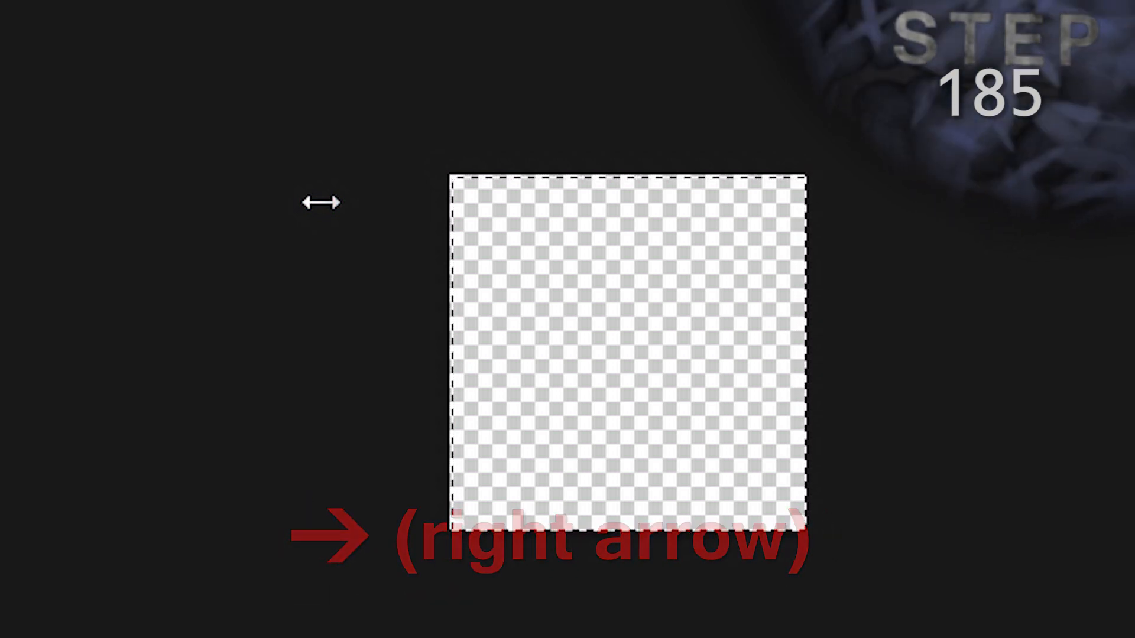
key("ctrl+shift+i")
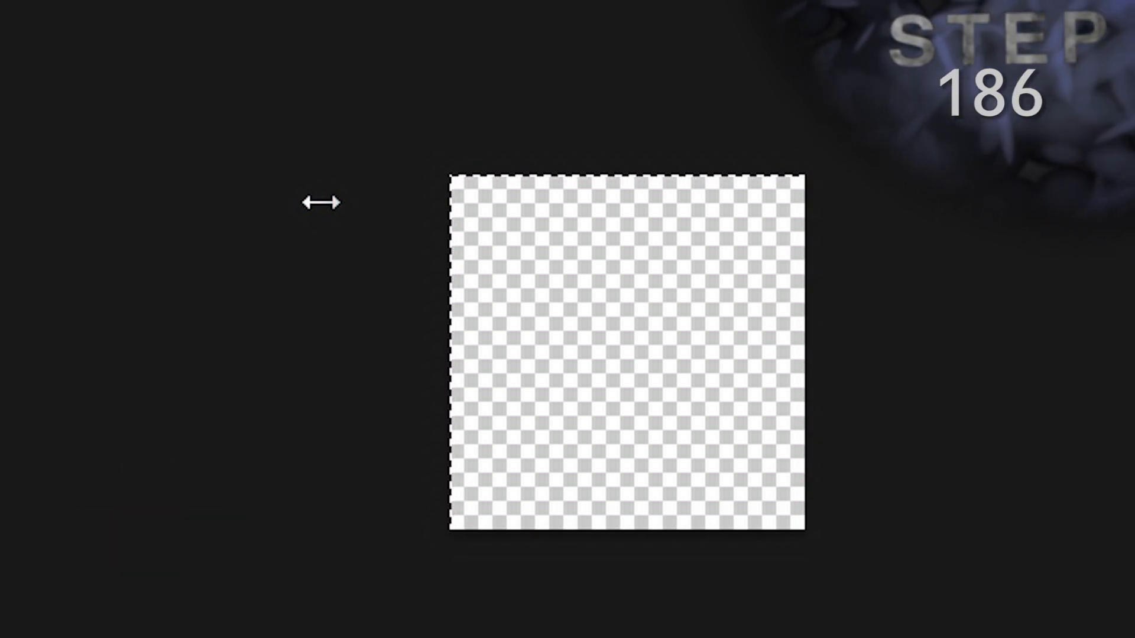
Fill the selected edge strip with the default black foreground color and clear the selection
key("d")
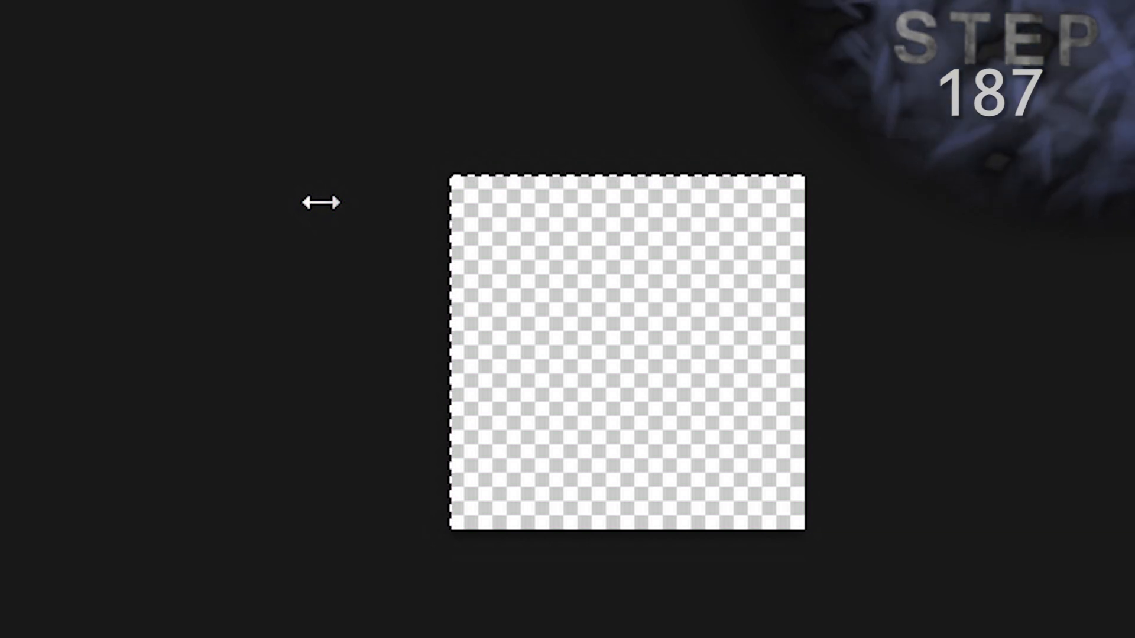
key("alt+BackSpace")
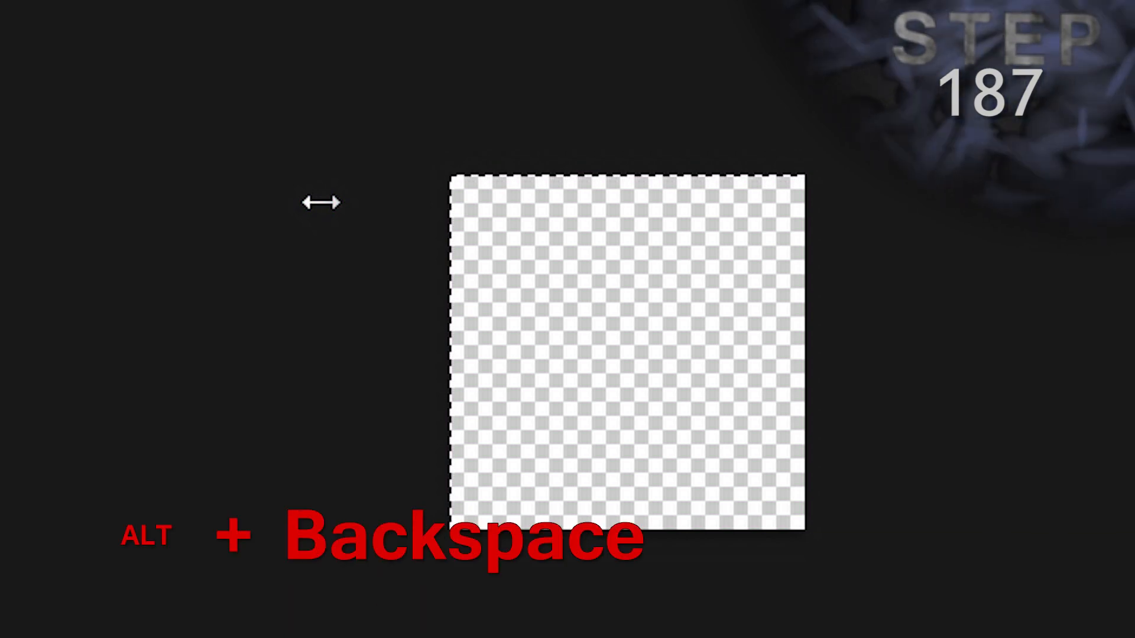
key("ctrl+d")
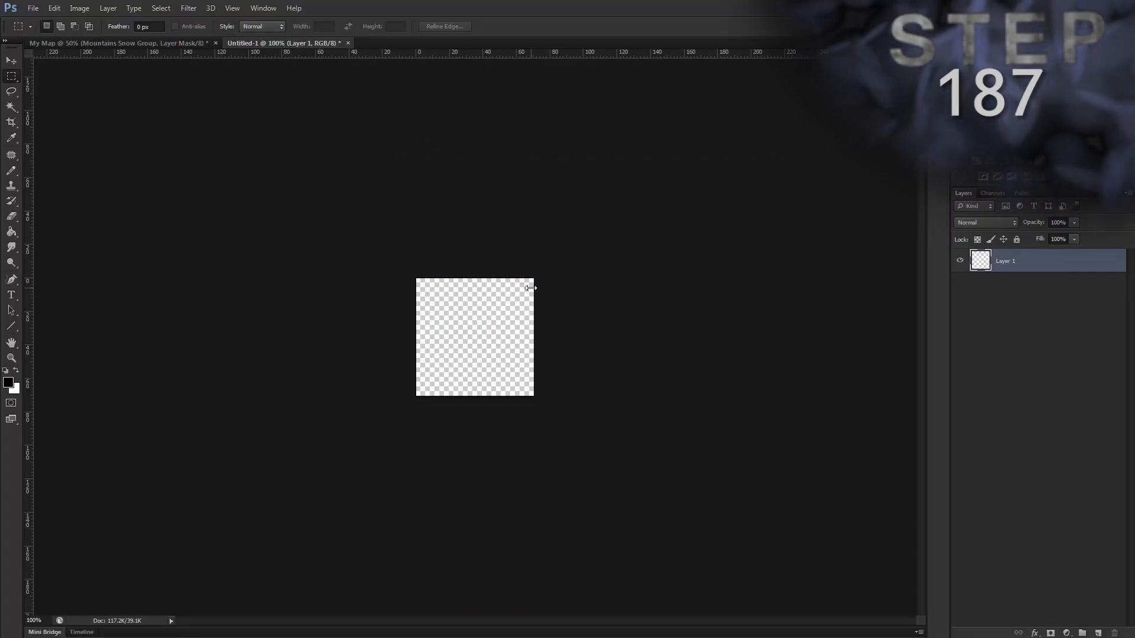
Define the grid tile as a pattern named "200 x 200 px grid" and close its document without saving
left_click(54, 7)
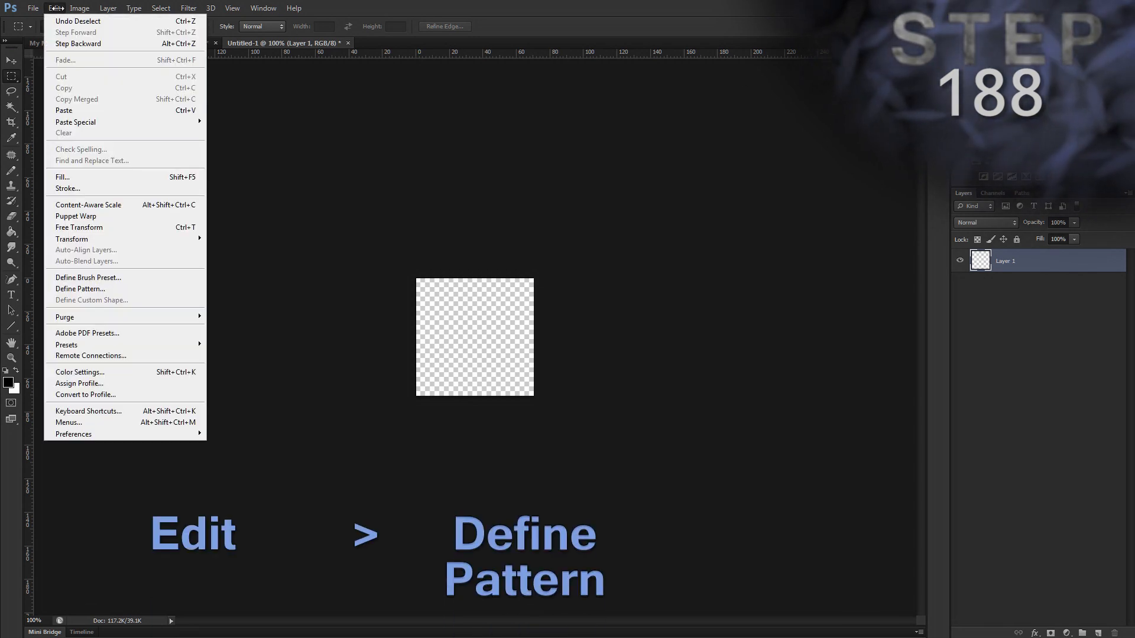
left_click(92, 288)
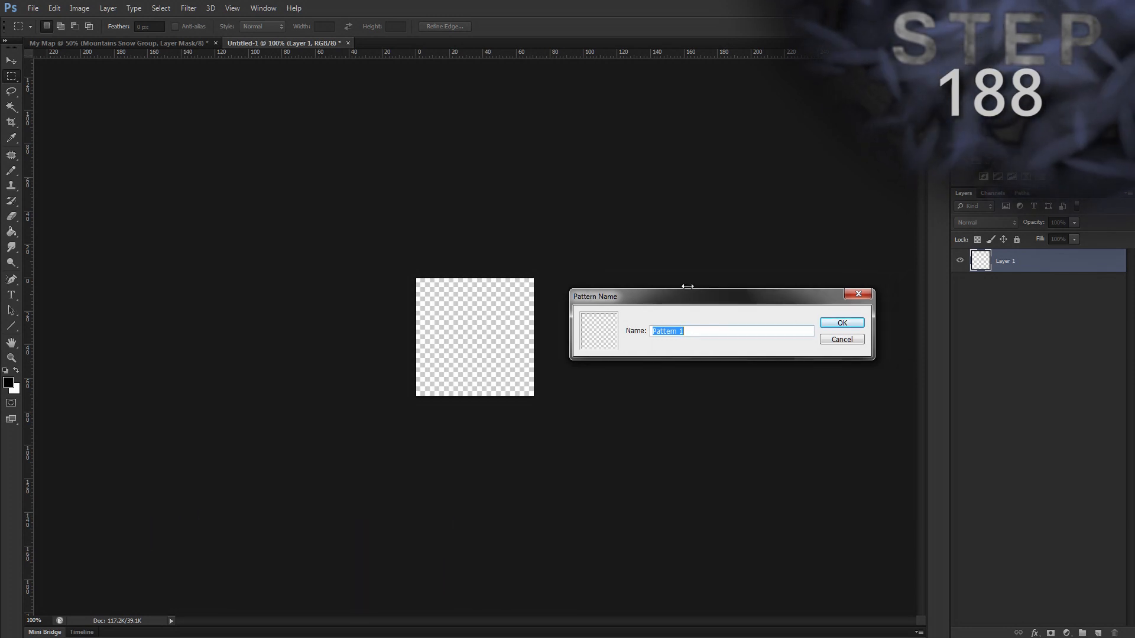
type("200 x")
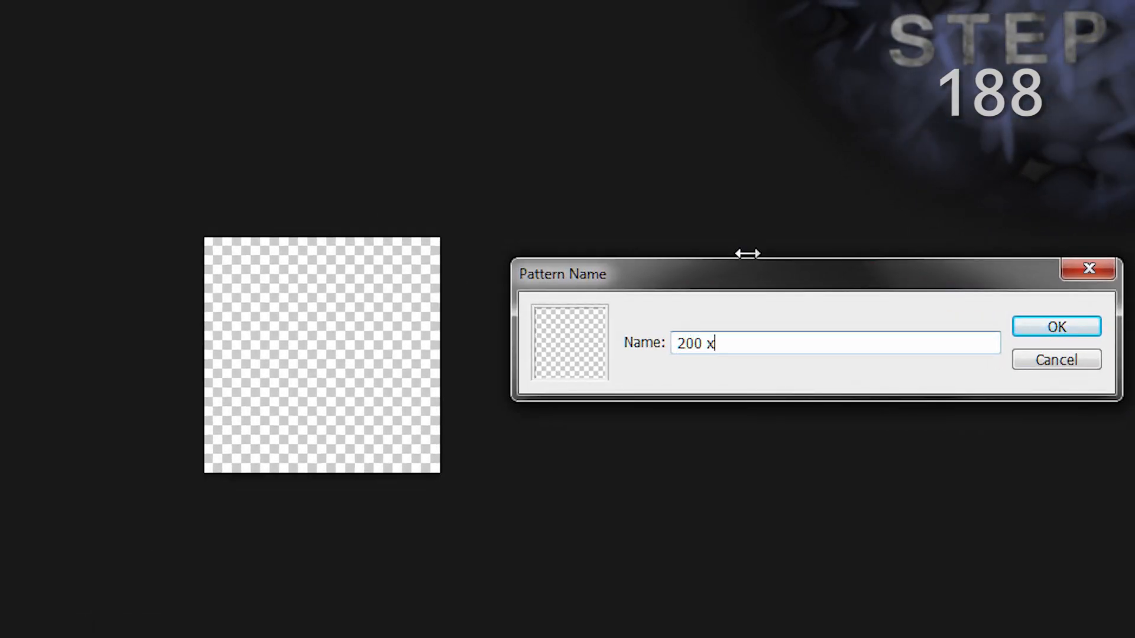
type(" 200 px ")
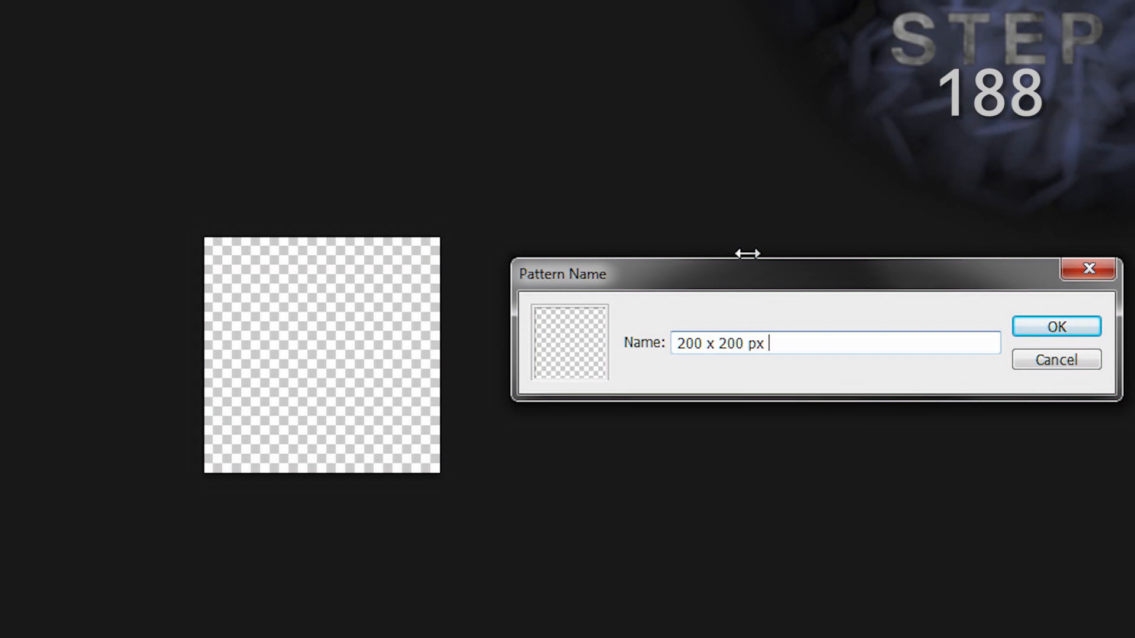
type("grid")
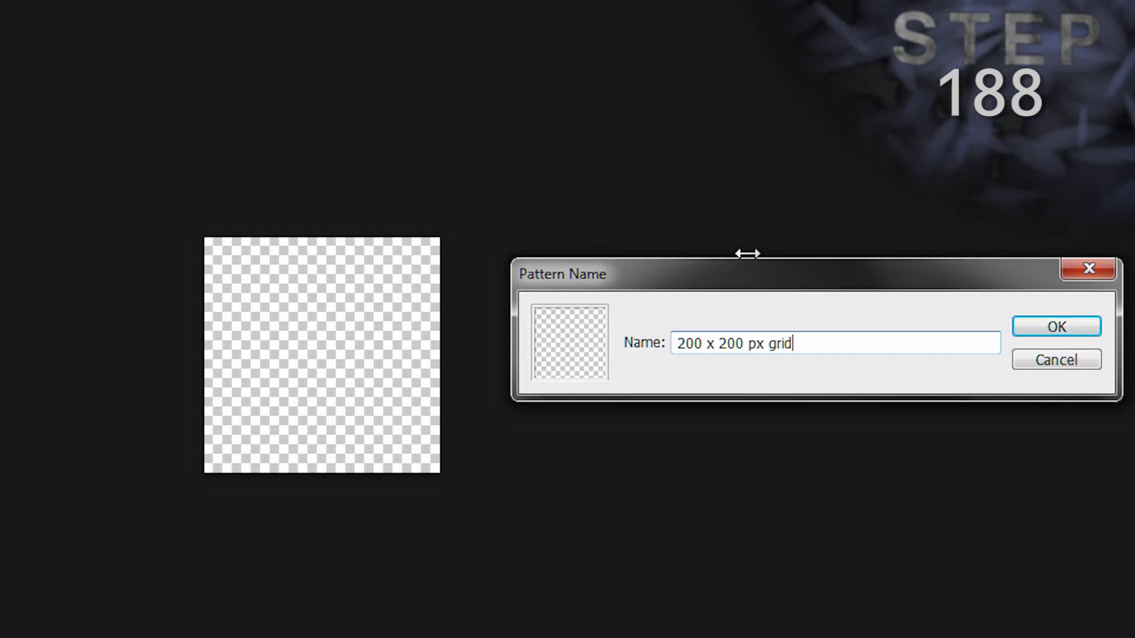
key("Return")
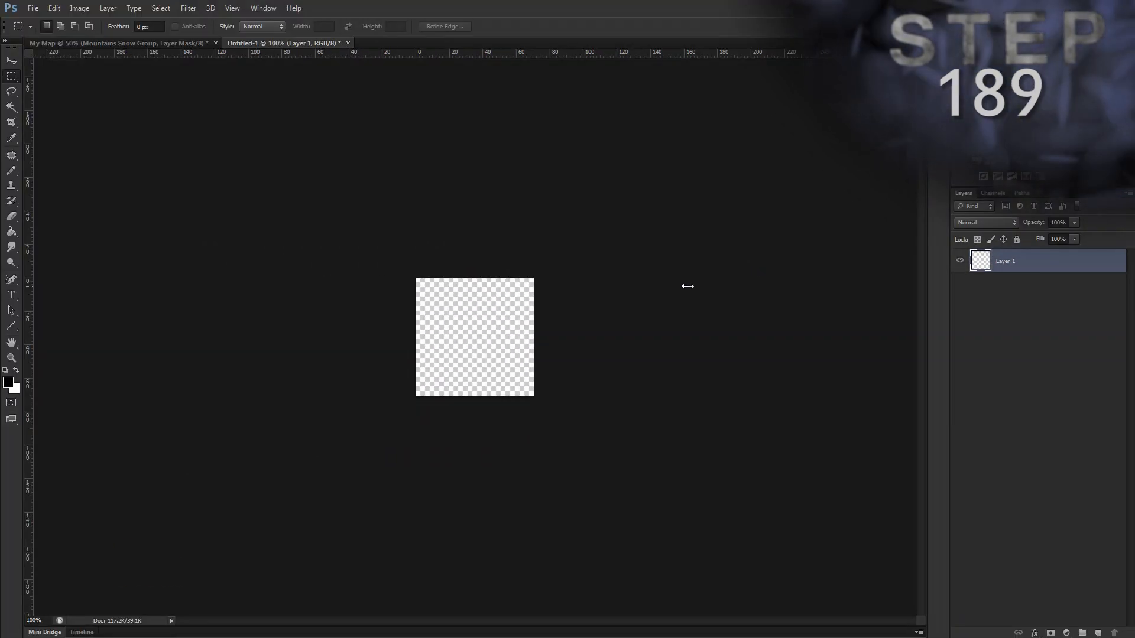
key("ctrl+w")
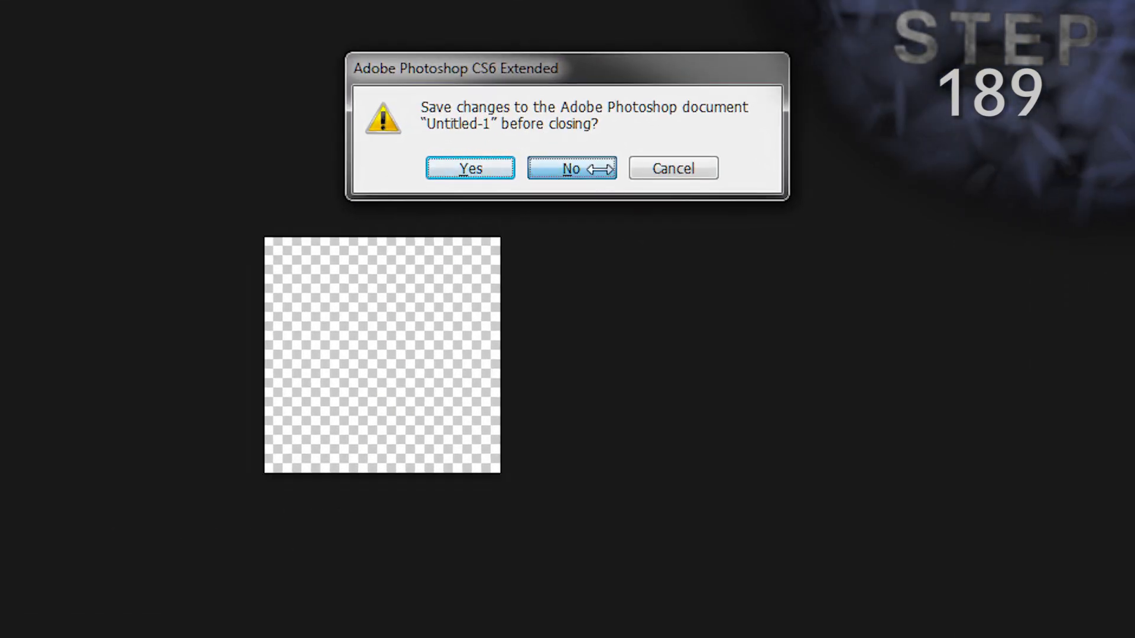
left_click(600, 169)
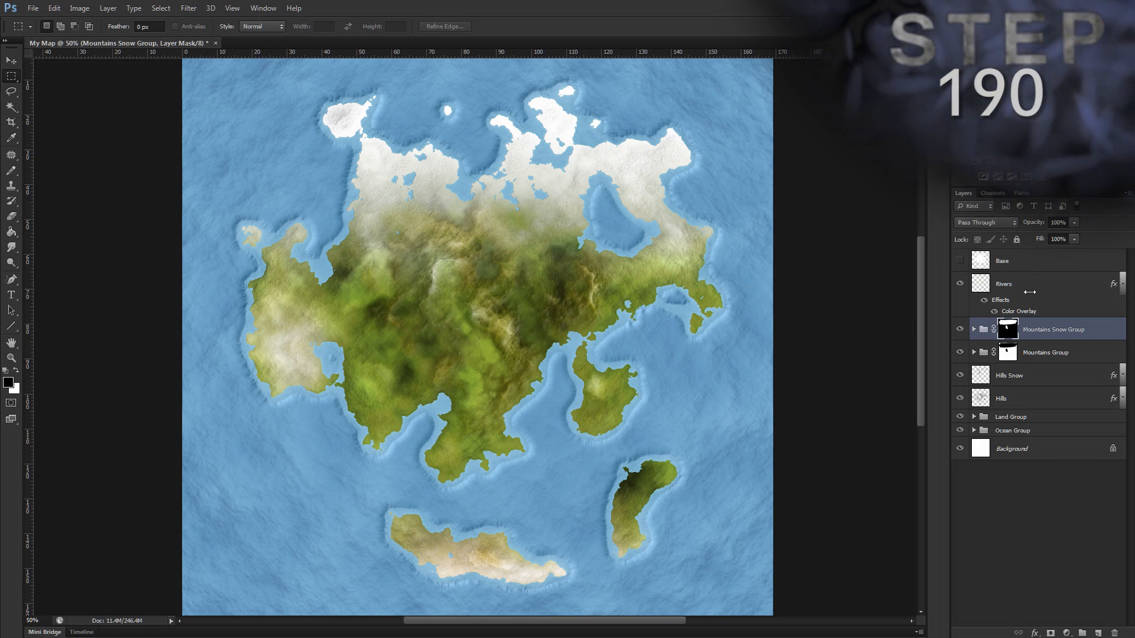
Add a layer named "Lat/Long Lines" directly above Rivers with the Overlay blend mode and 35% opacity
left_click(1068, 285)
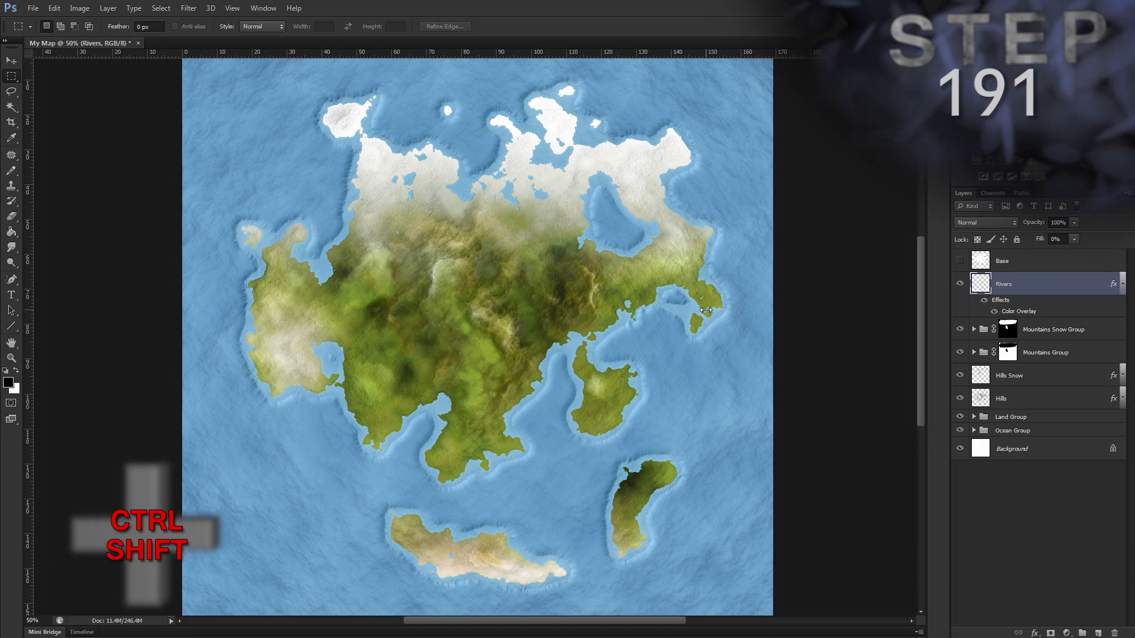
key("ctrl+shift+n")
type("La")
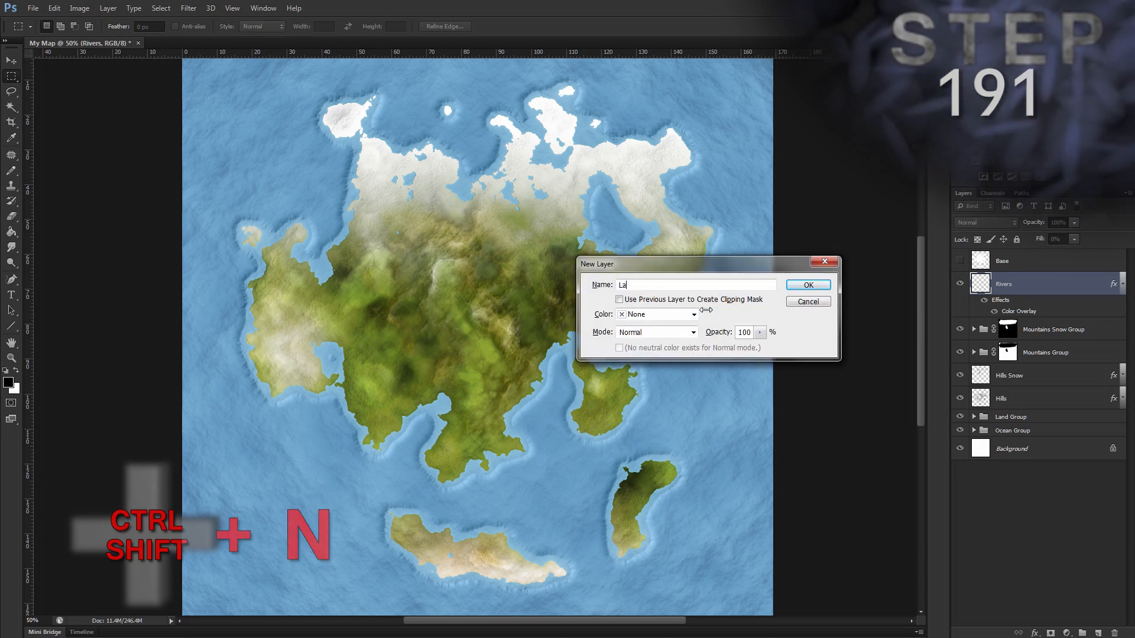
type("t/Long")
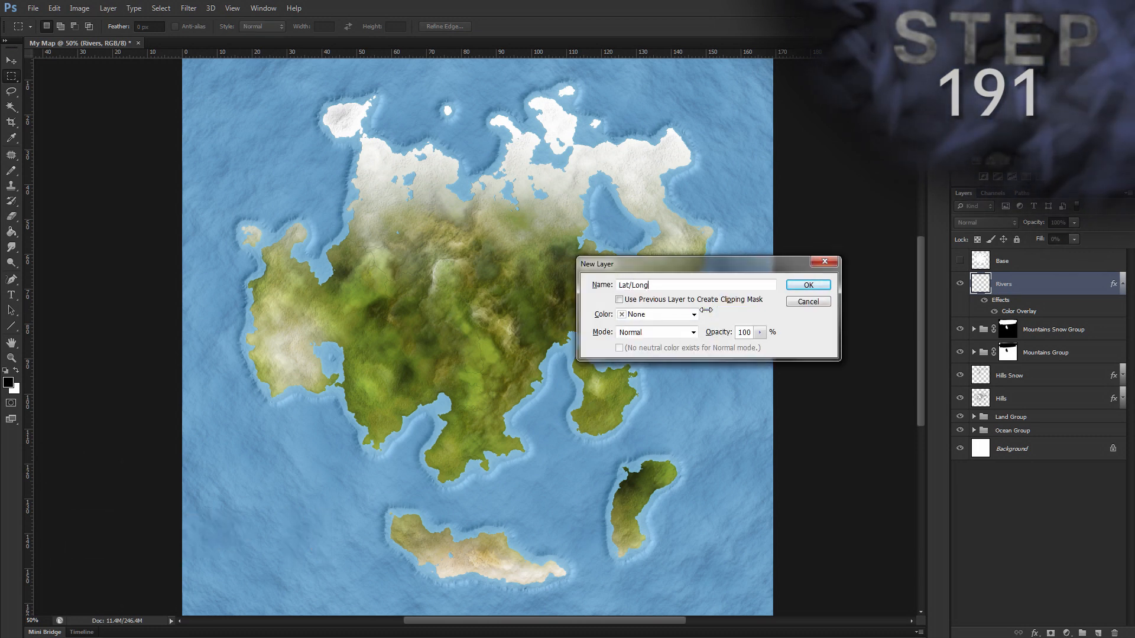
type(" Lines")
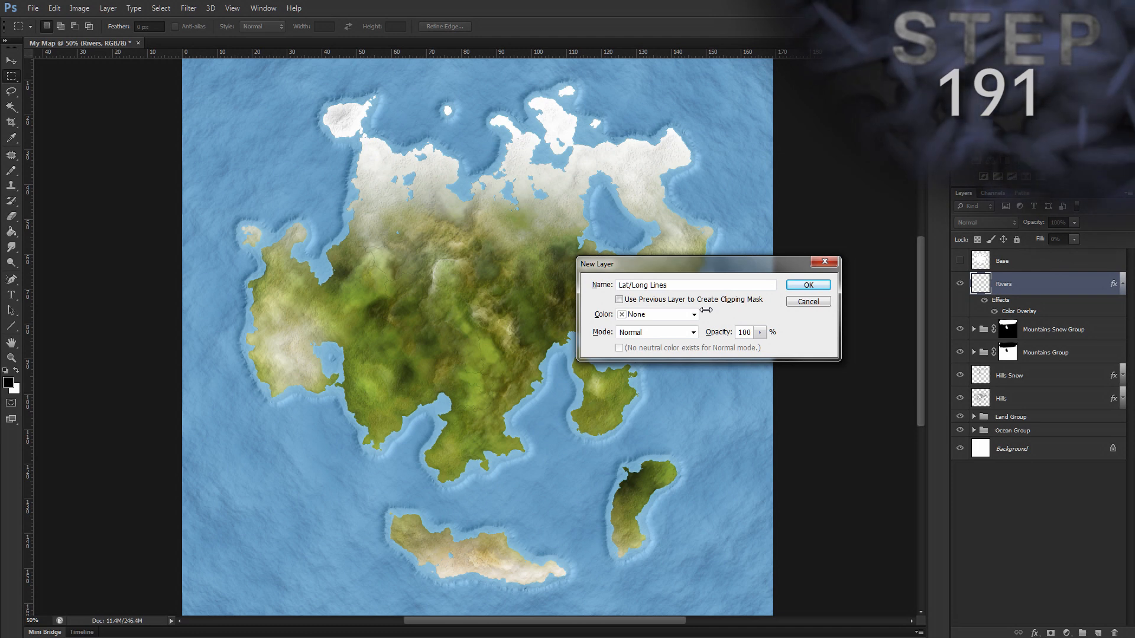
left_click(694, 332)
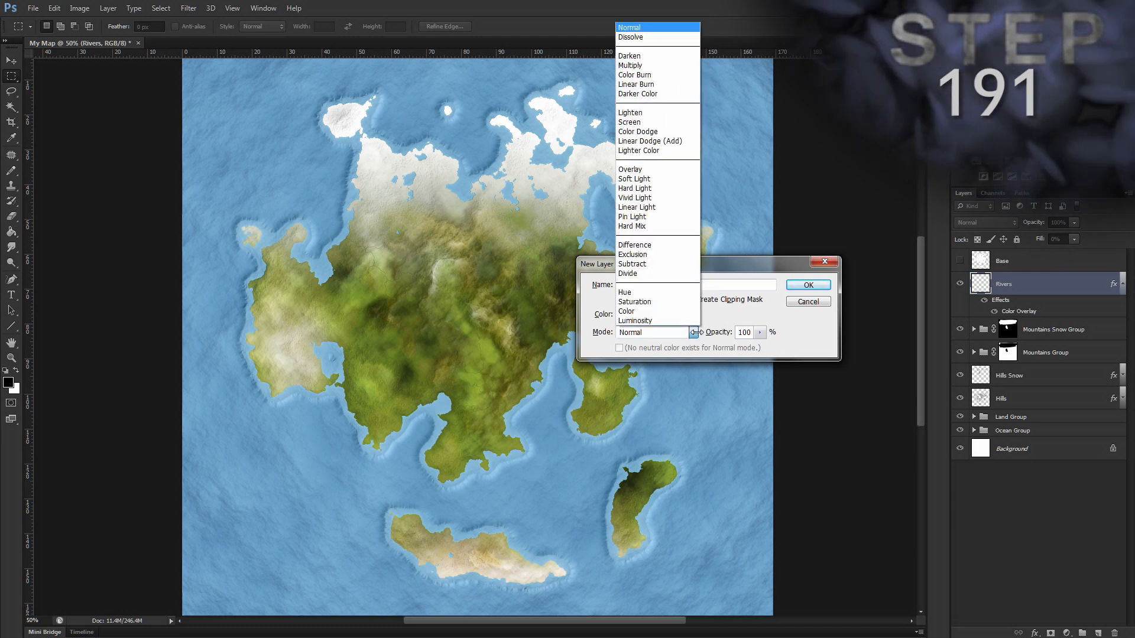
left_click(630, 169)
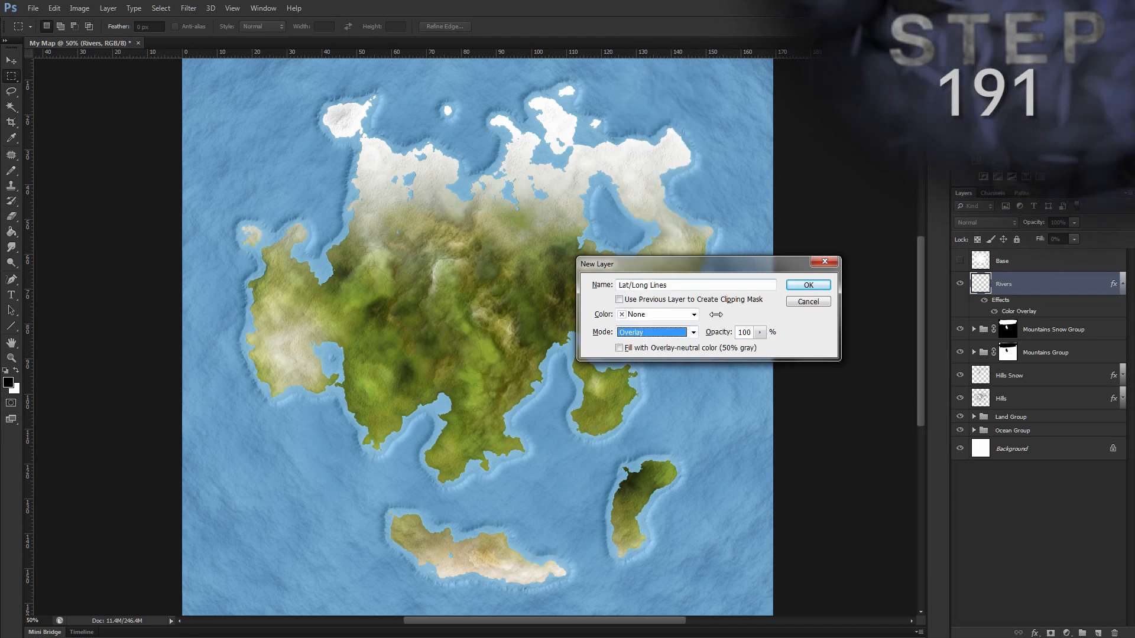
key("Tab")
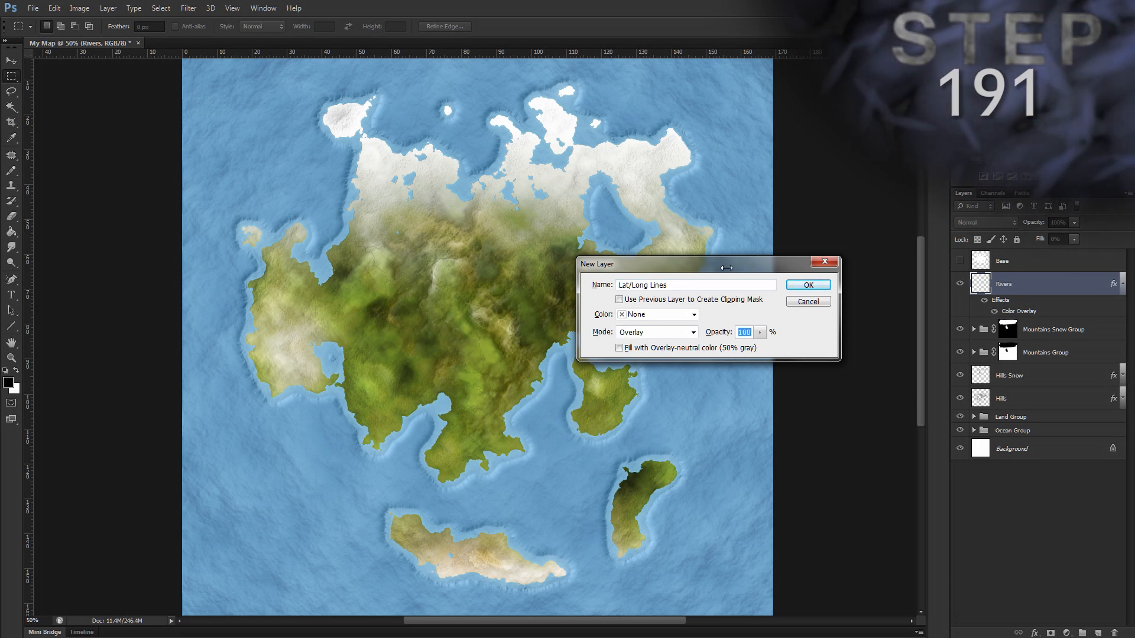
type("35")
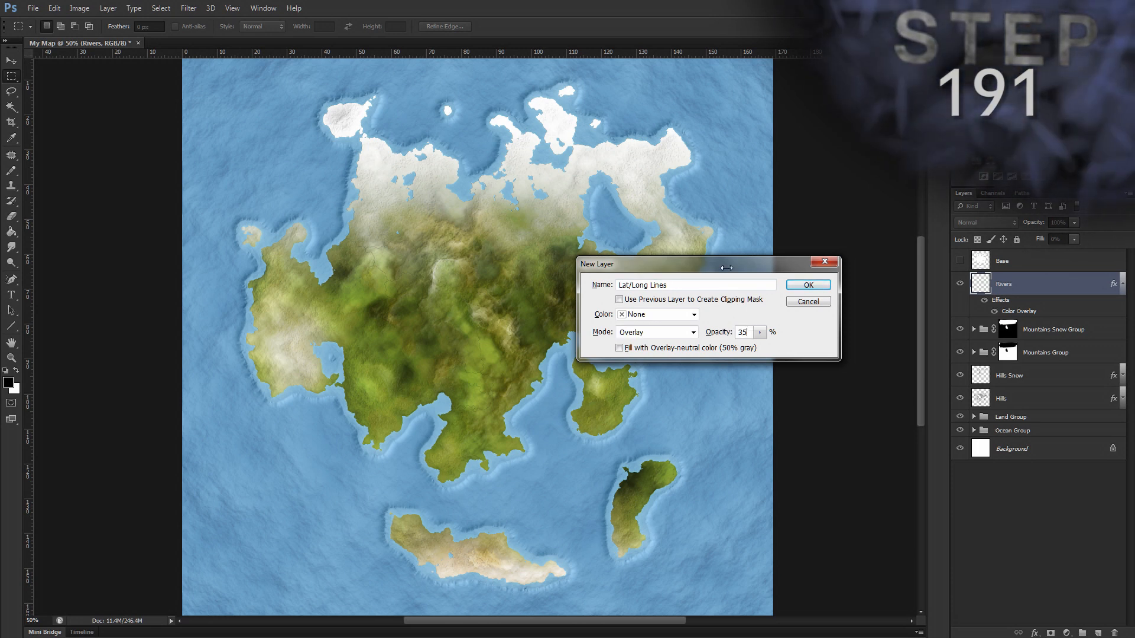
key("Return")
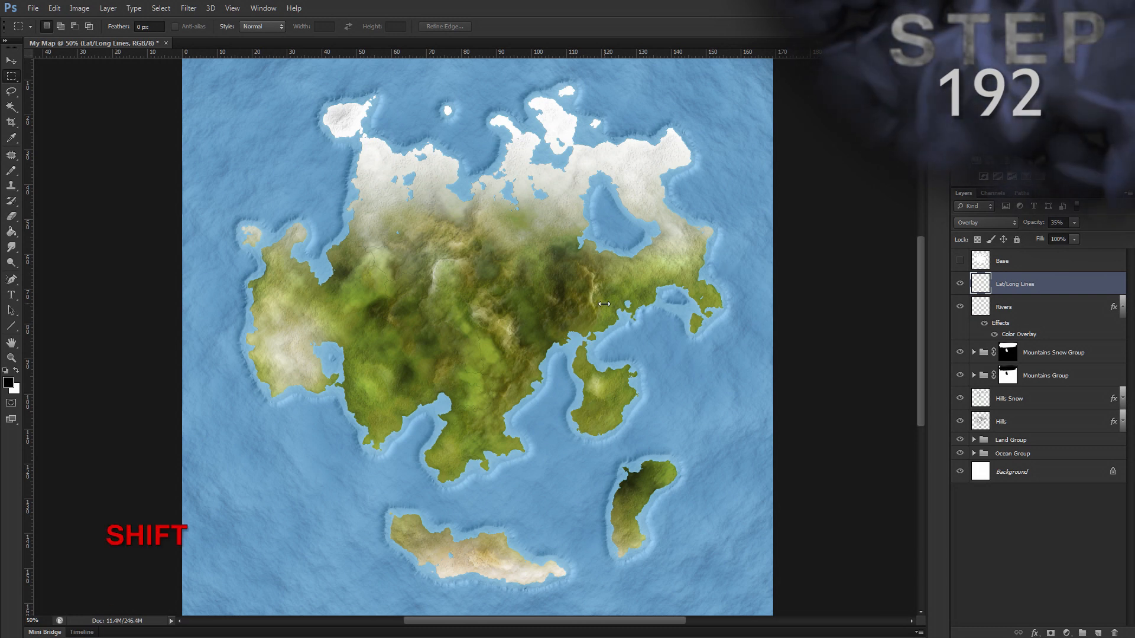
Fill the Lat/Long Lines layer with the custom "200 x 200 px grid" pattern
key("shift+BackSpace")
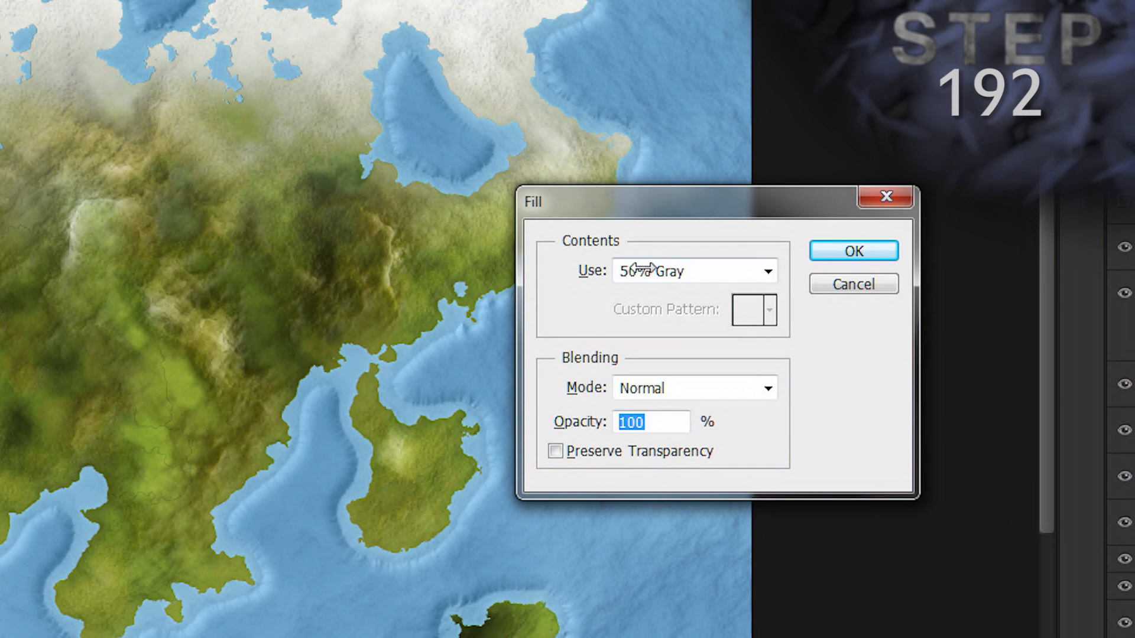
left_click(642, 269)
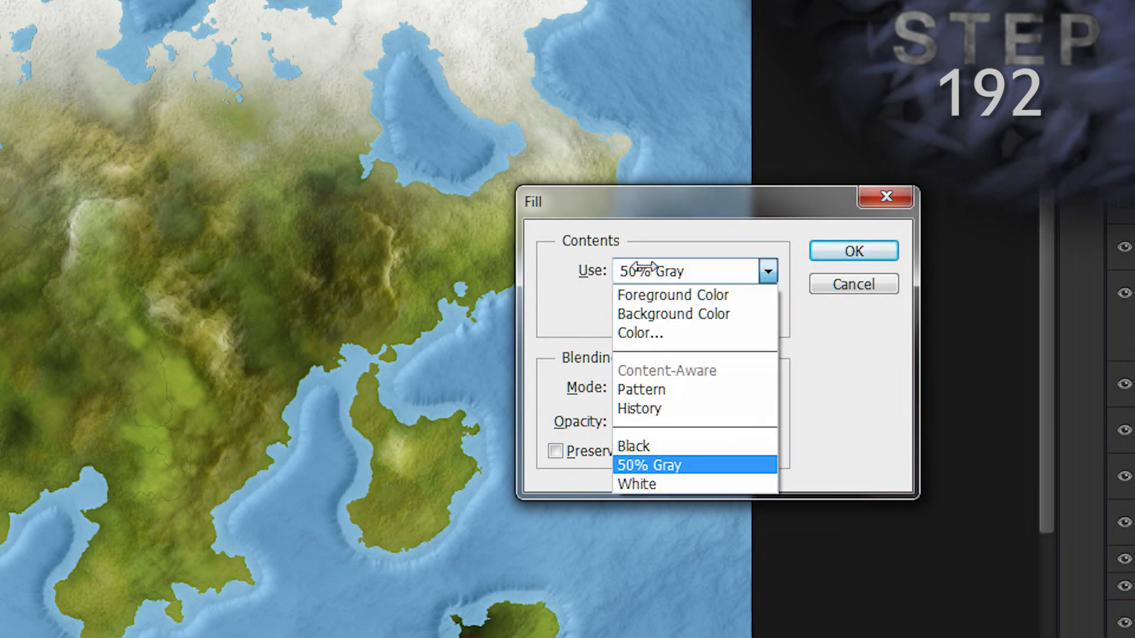
left_click(641, 388)
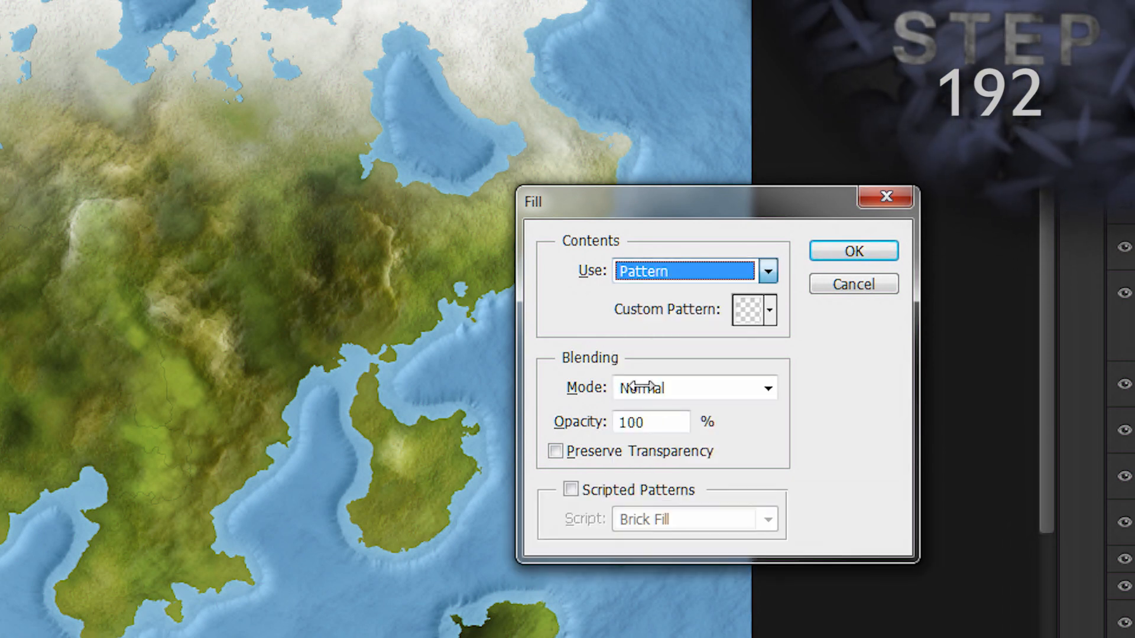
left_click(771, 305)
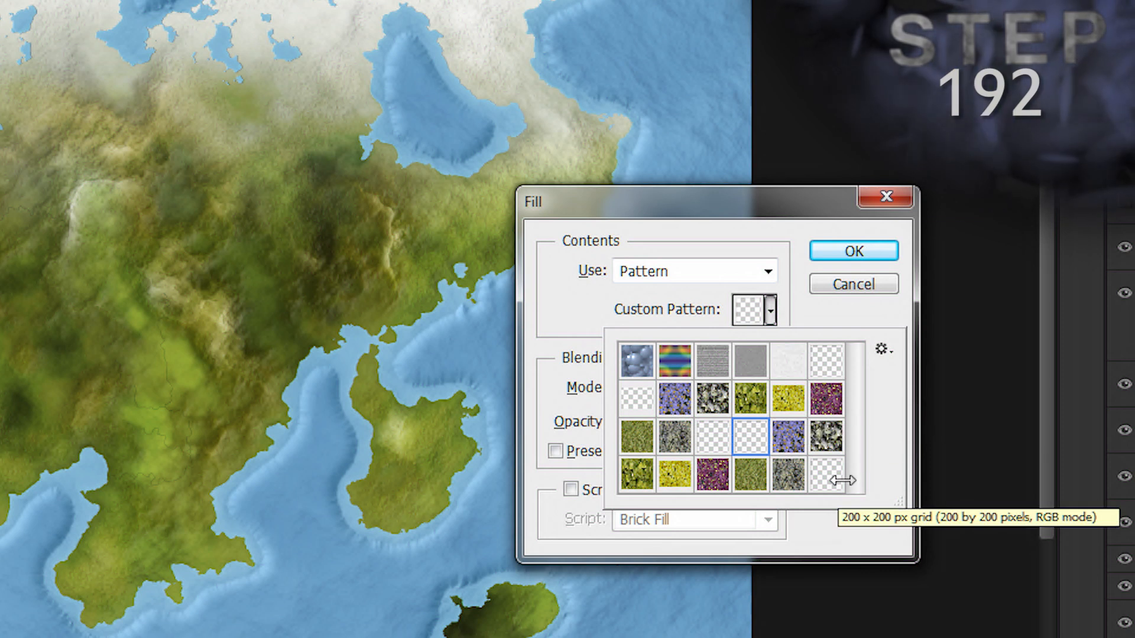
left_click(825, 474)
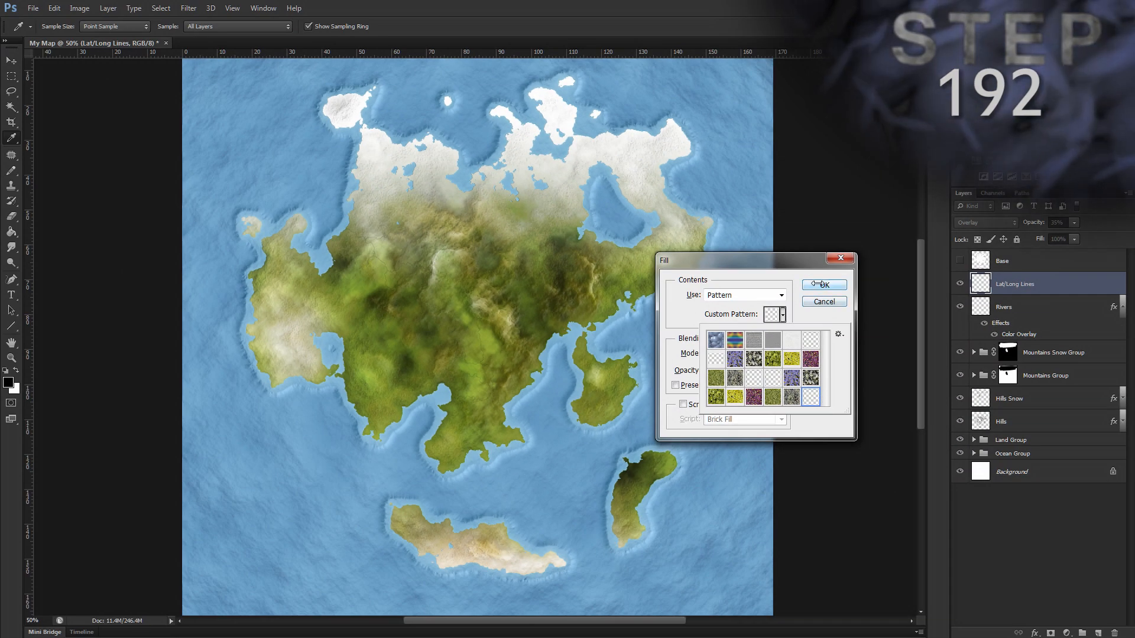
left_click(818, 284)
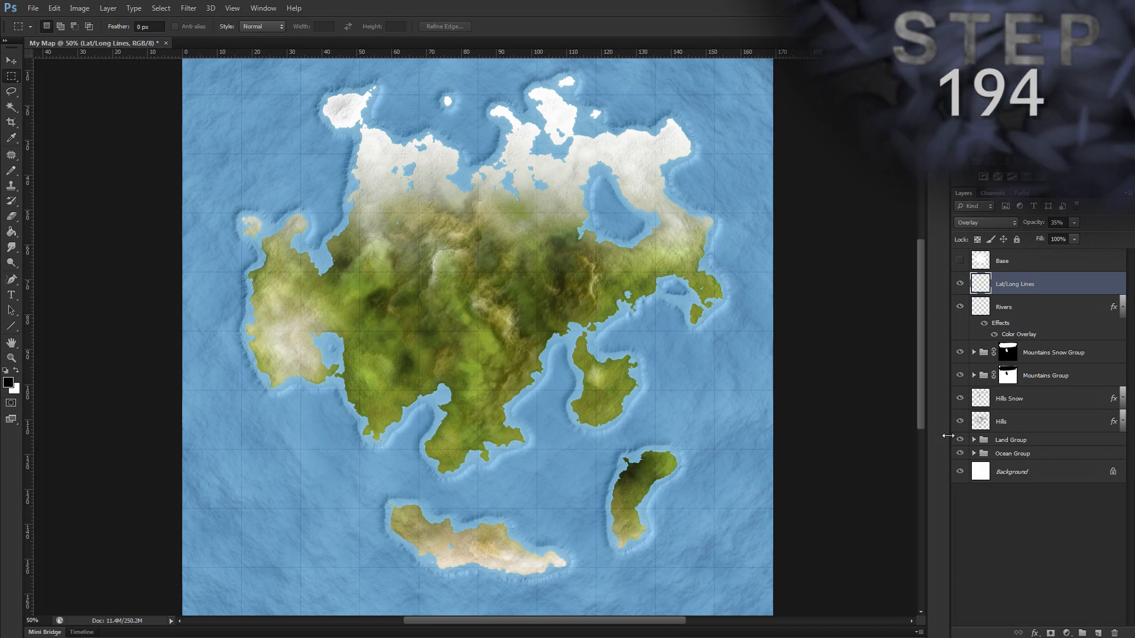
Add a Stroke effect with a size of 1 px to the Land layer inside Land Group
left_click(974, 440)
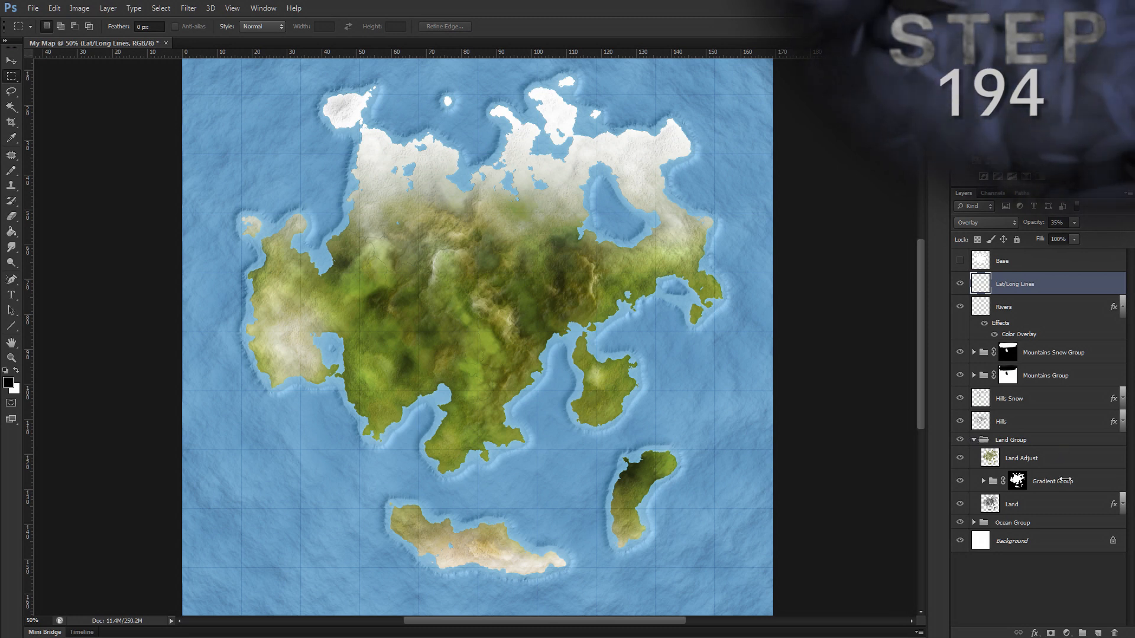
left_click(1076, 504)
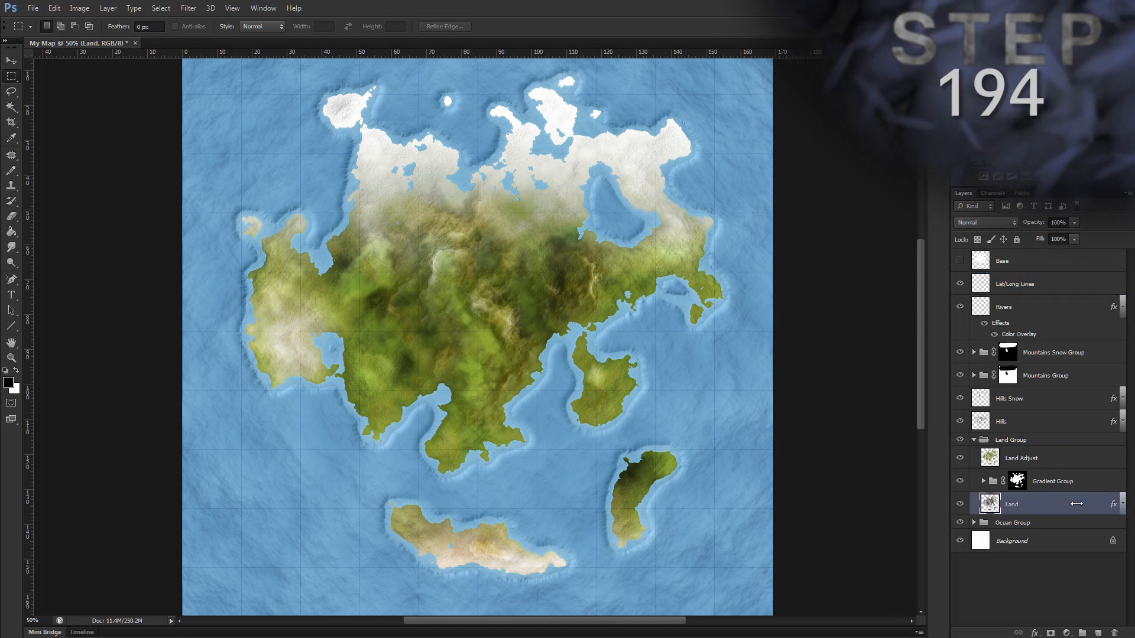
key("alt")
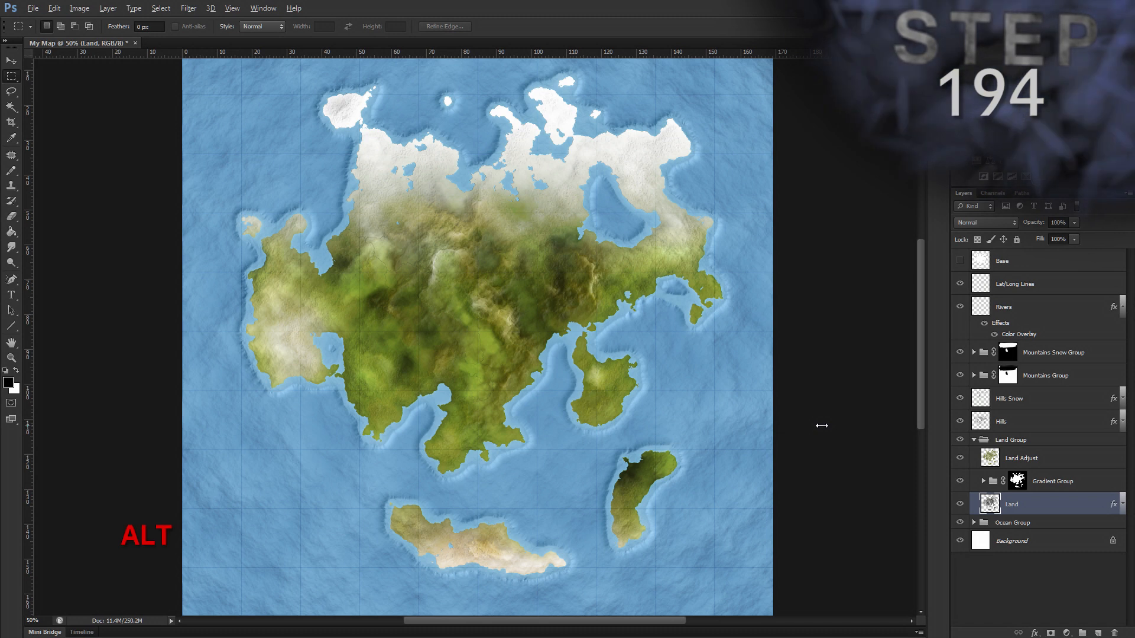
key("l")
key("y")
key("k")
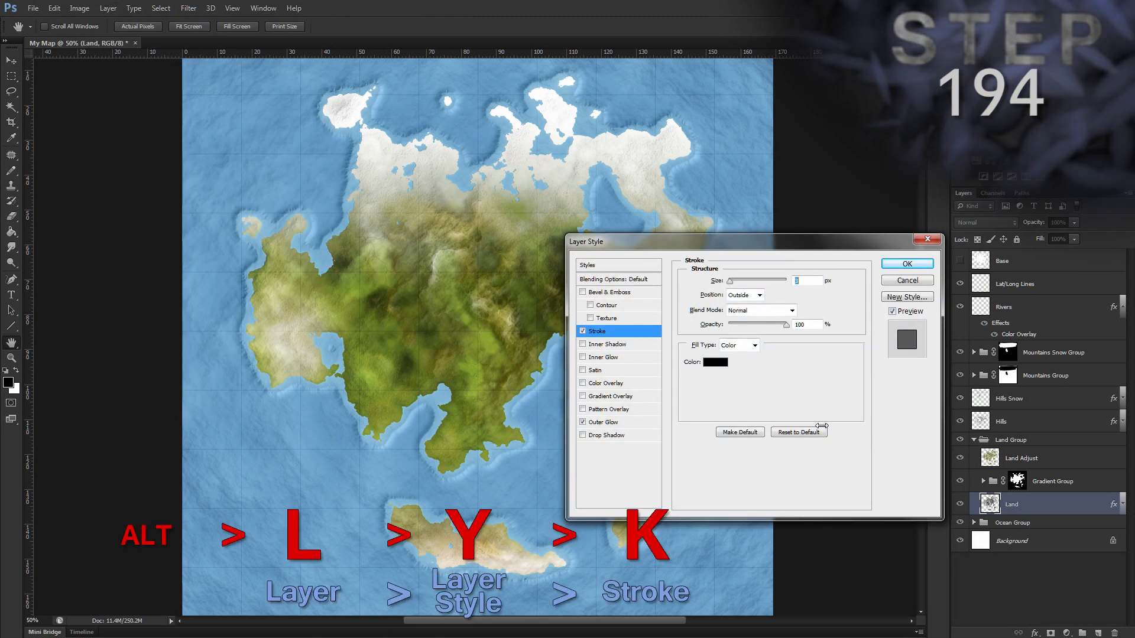
left_click_drag(726, 245, 722, 255)
type("1")
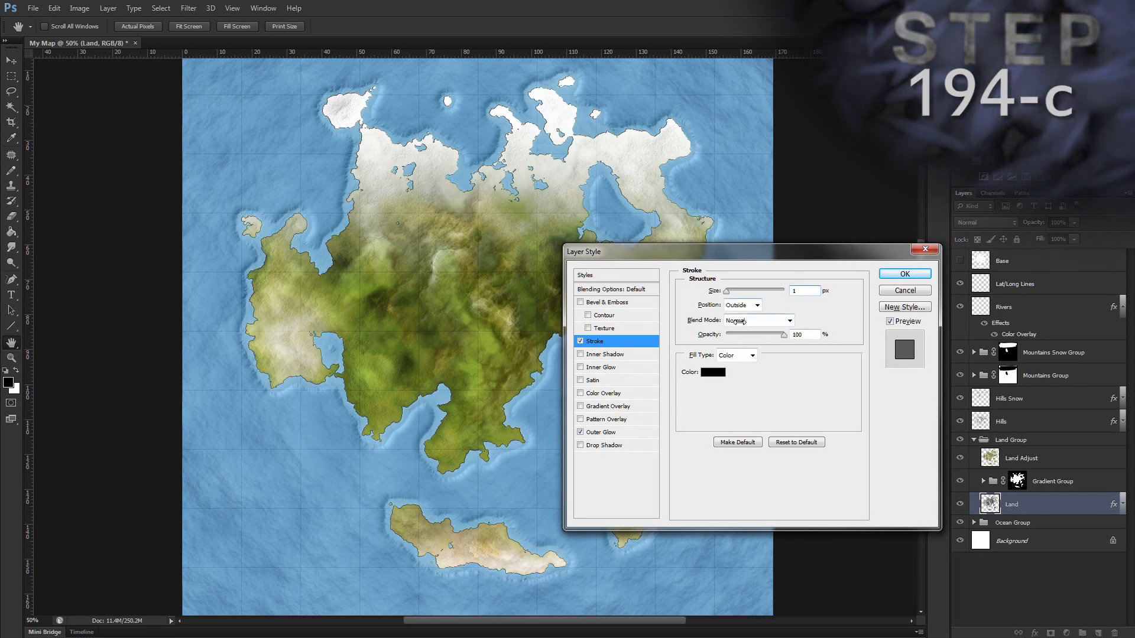
Change the stroke's fill type to Gradient and check the opacity stops at both ends of its gradient
left_click(750, 355)
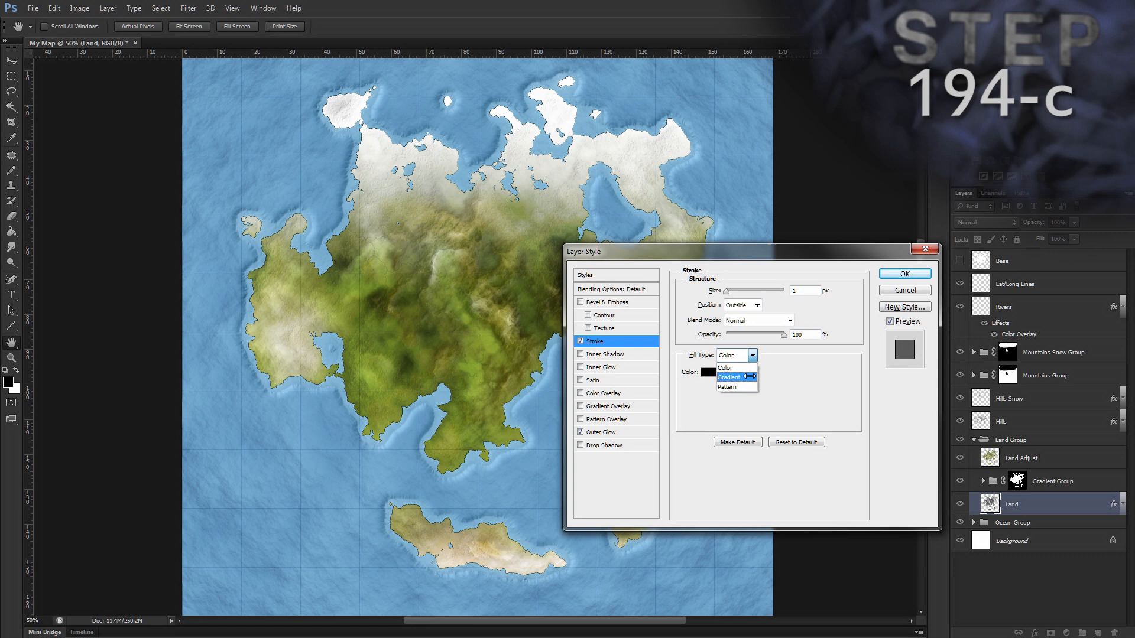
left_click(749, 373)
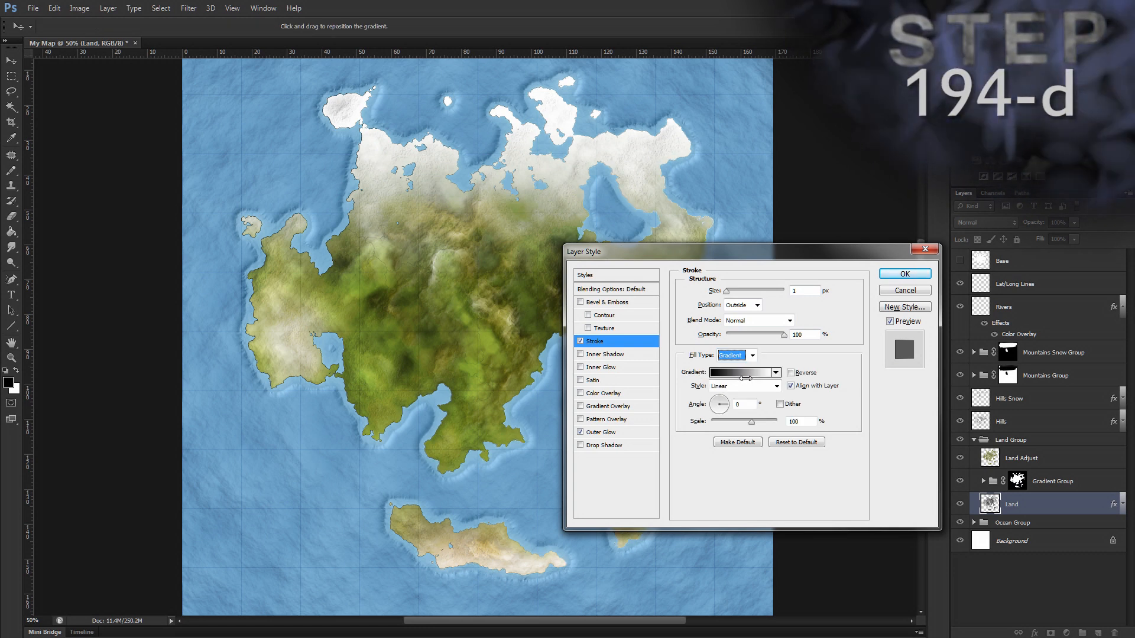
left_click(745, 374)
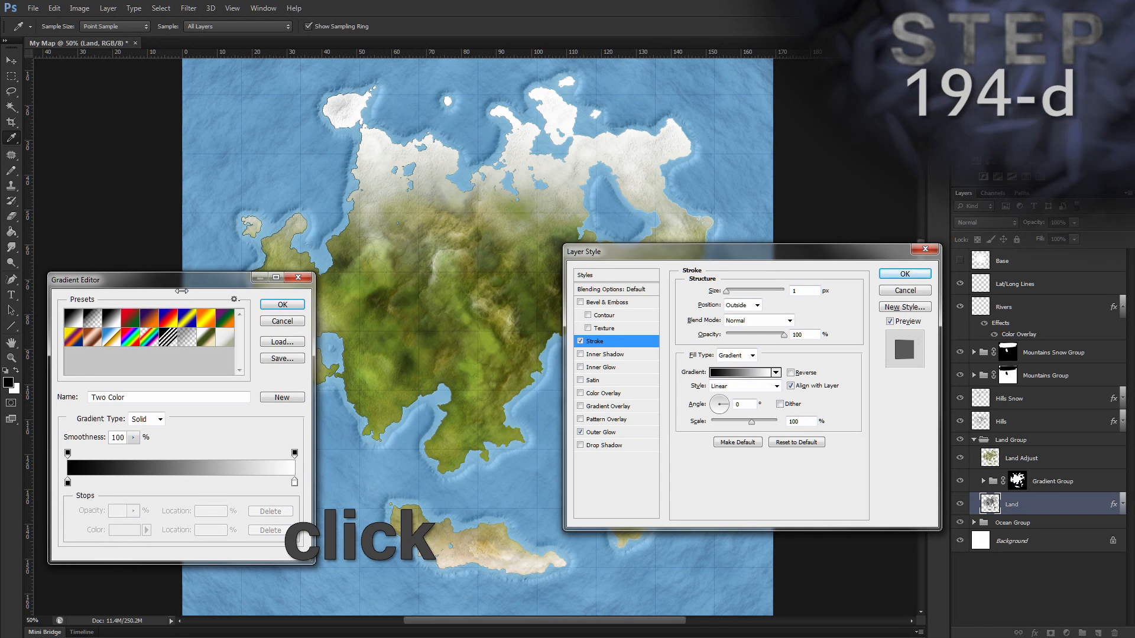
left_click_drag(184, 279, 850, 254)
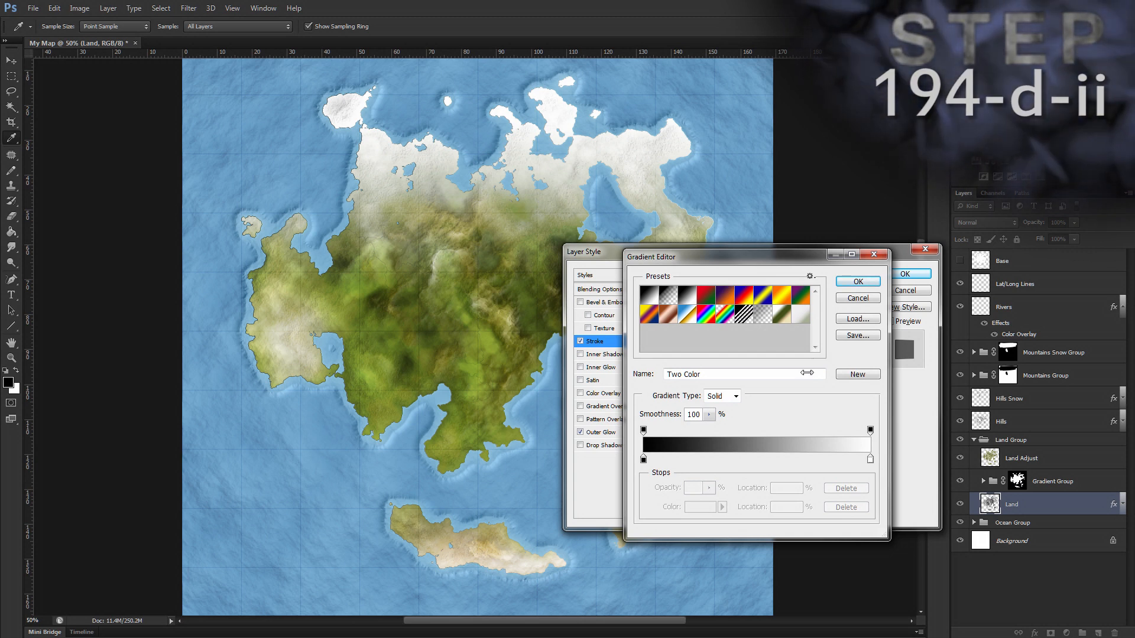
left_click(643, 429)
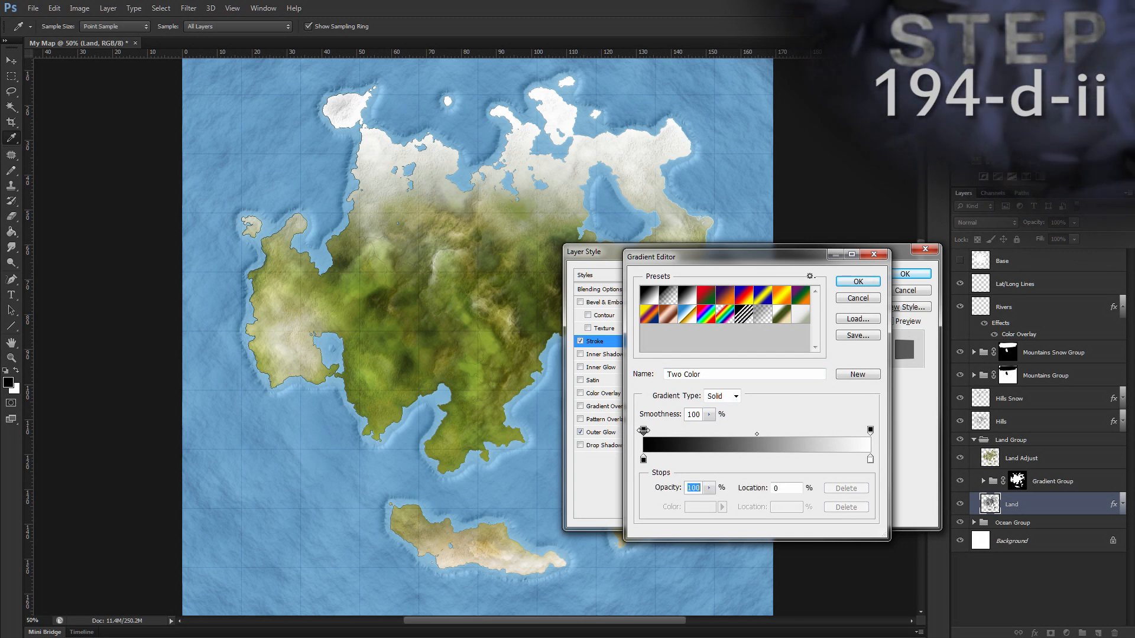
left_click(870, 429)
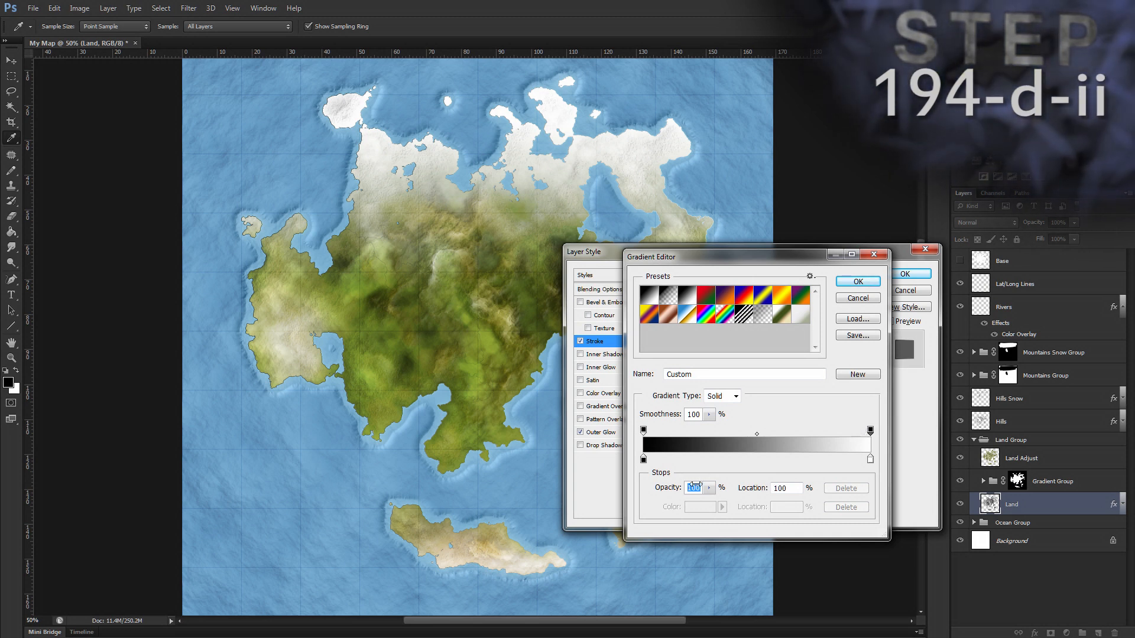
Set the stroke gradient's starting color stop, at location 0%, to gray a0a0a0
left_click(643, 460)
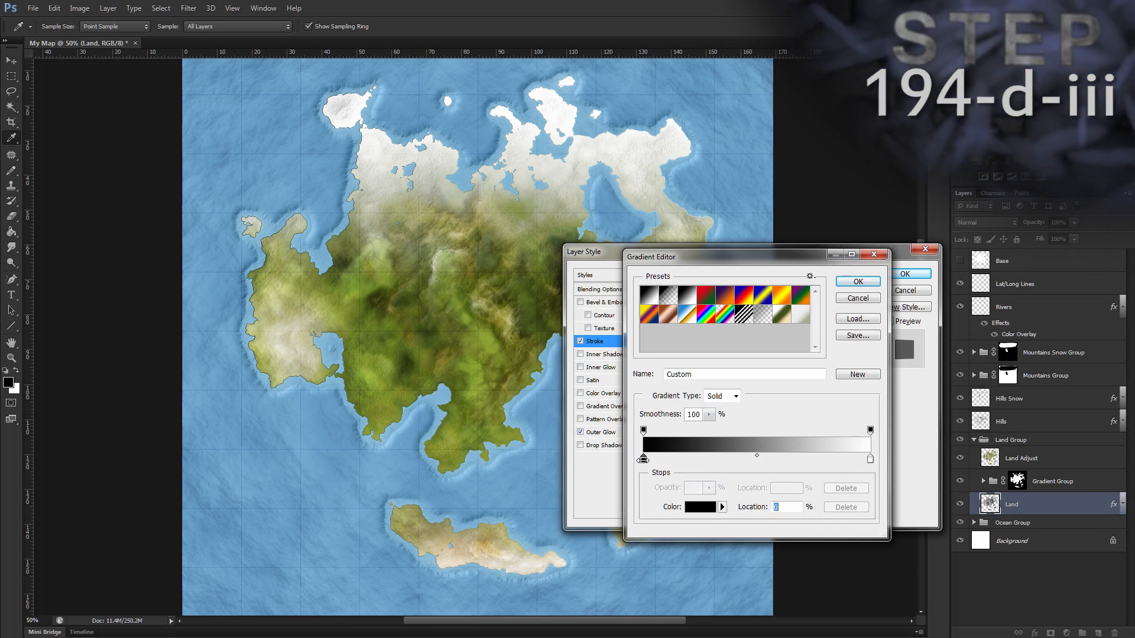
left_click(713, 506)
left_click(750, 529)
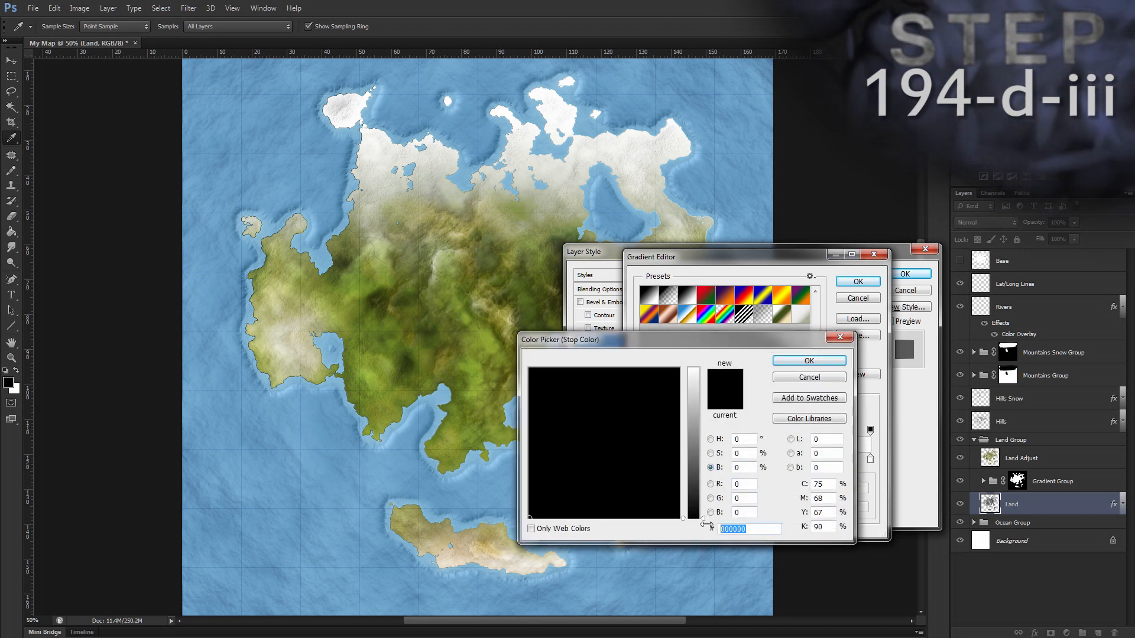
type("a0")
type("a0a0")
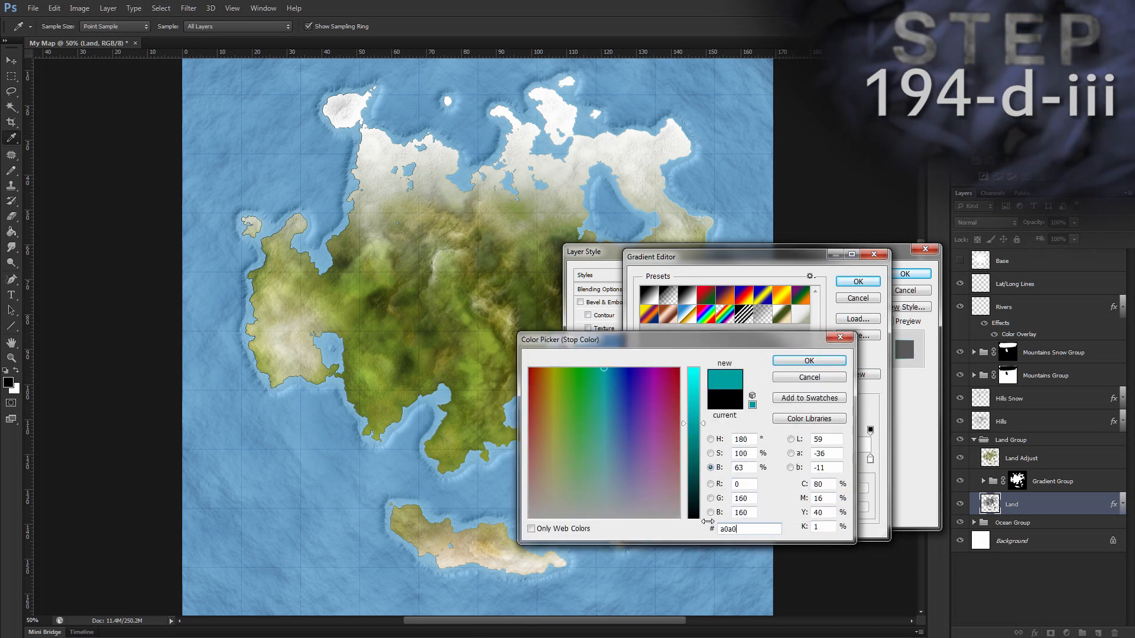
left_click(795, 361)
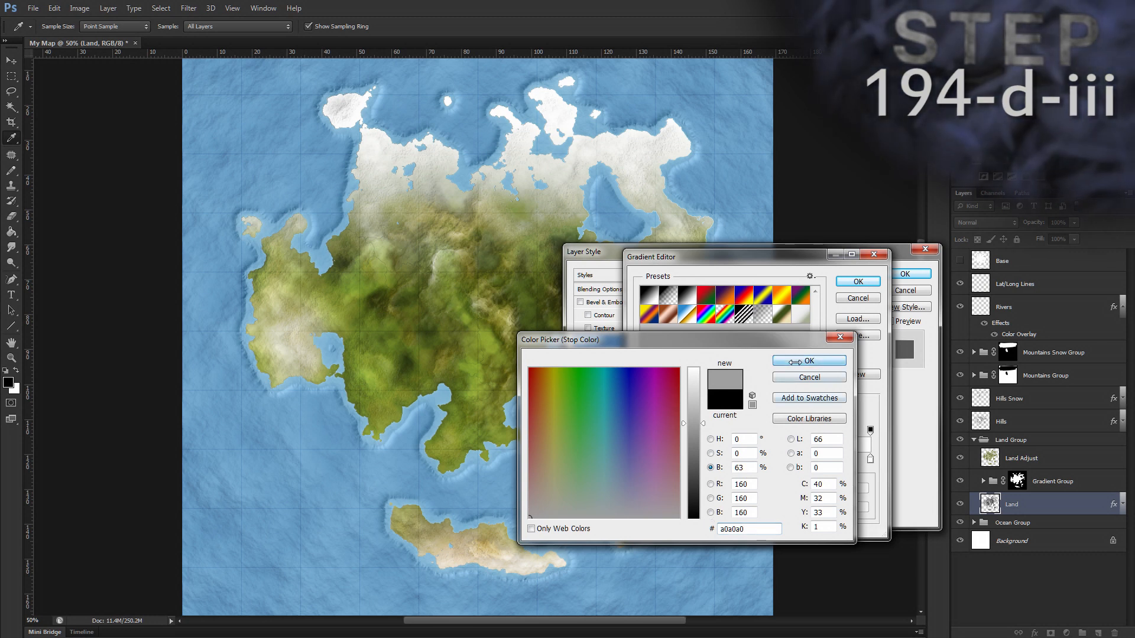
Set the gradient's end color stop, at location 100%, to black 000000 and accept the edited gradient
left_click(869, 459)
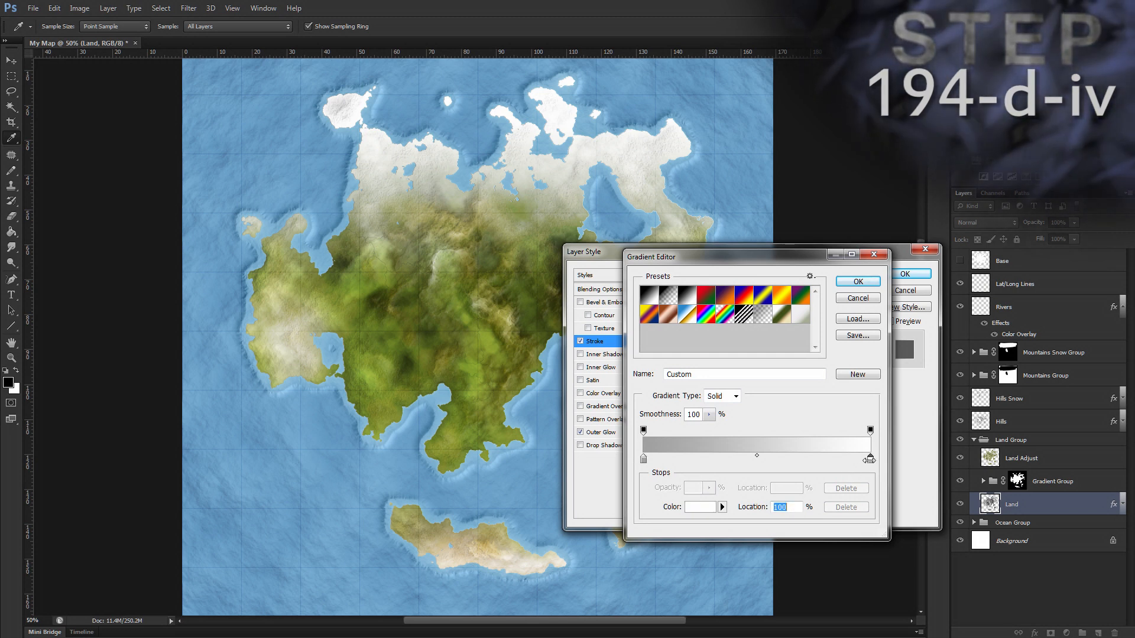
left_click(703, 509)
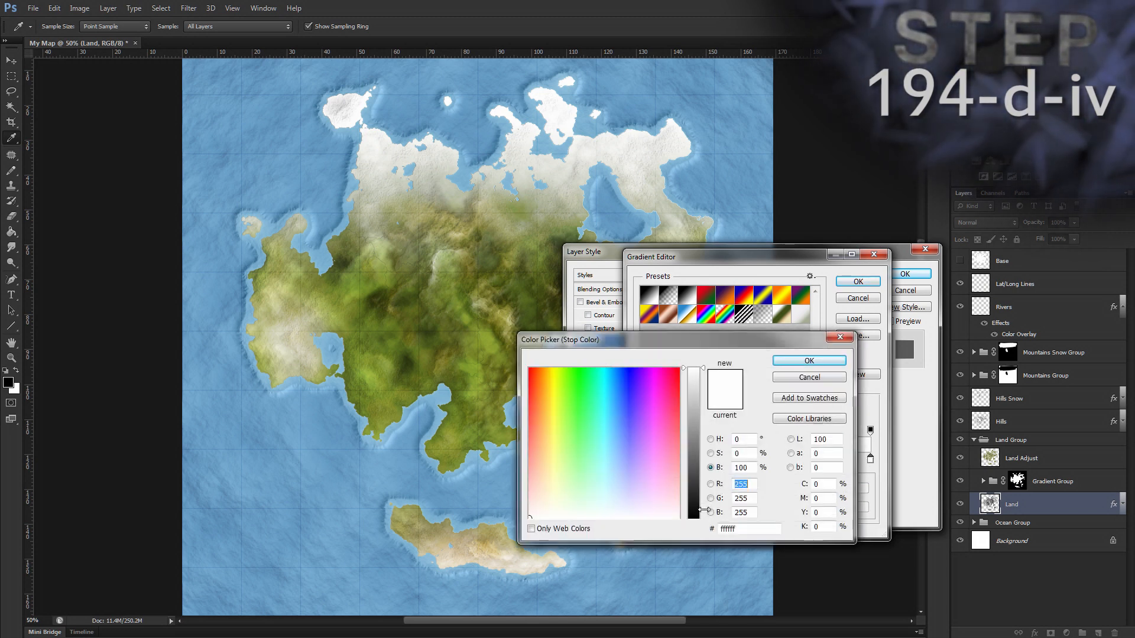
left_click(750, 529)
type("000000")
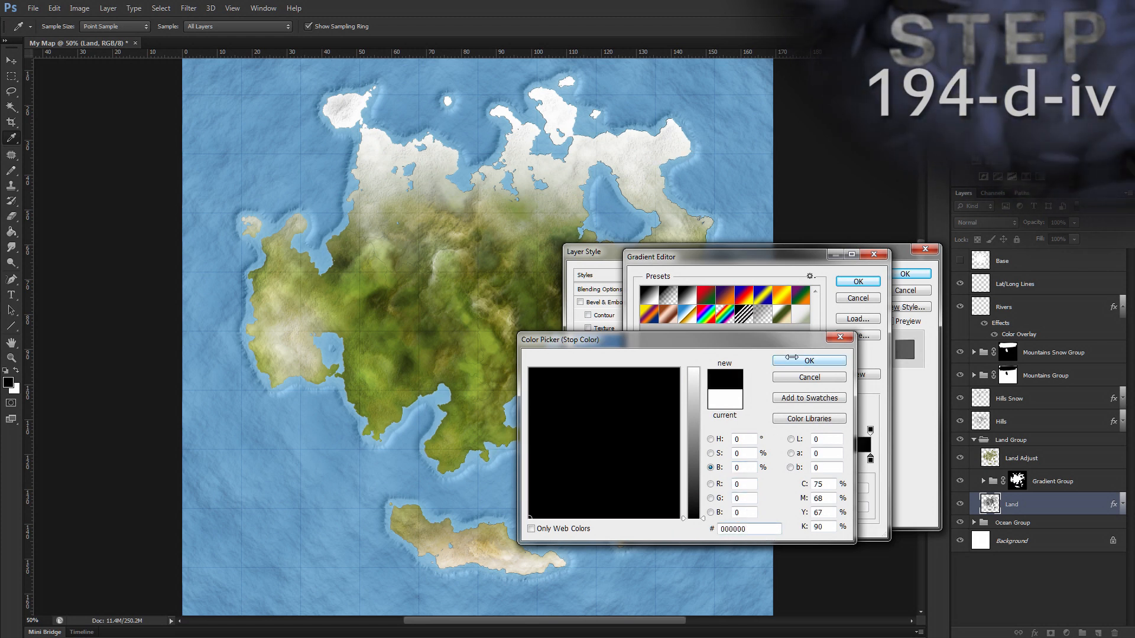
left_click(795, 361)
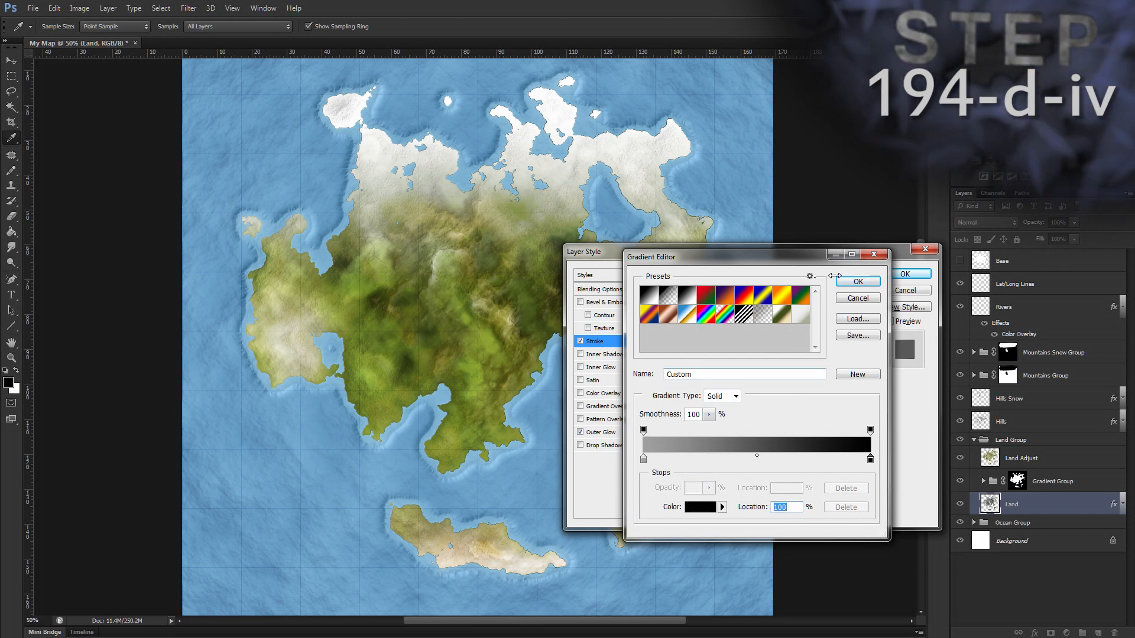
left_click(853, 280)
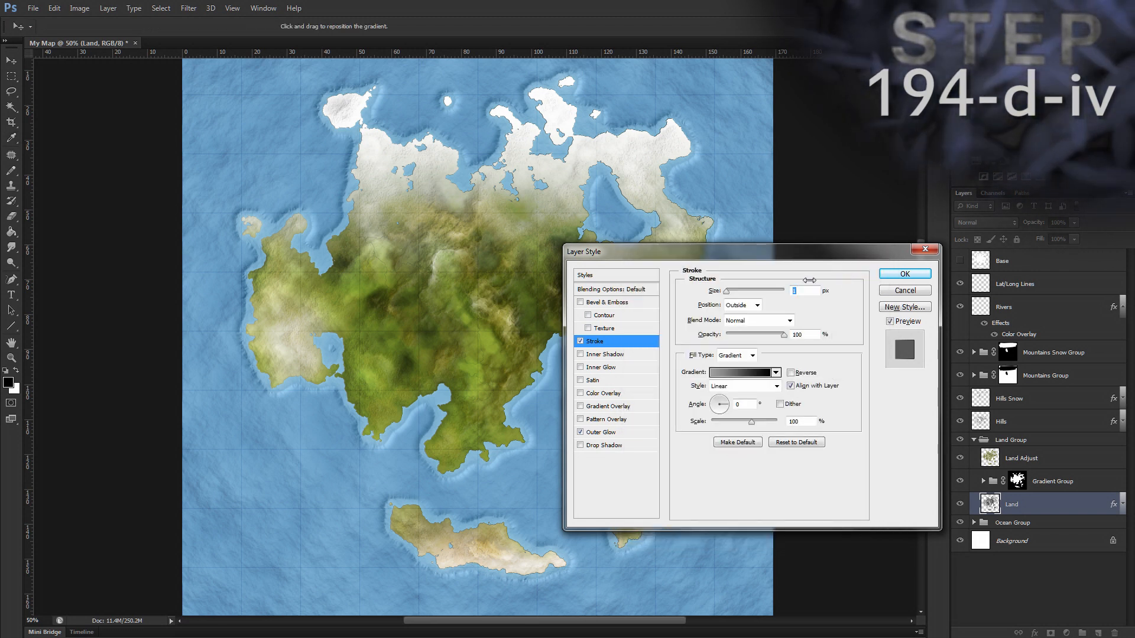
Reverse the stroke gradient, set its style to Reflected and its angle to 90°, and apply the layer style
left_click_drag(743, 254, 739, 249)
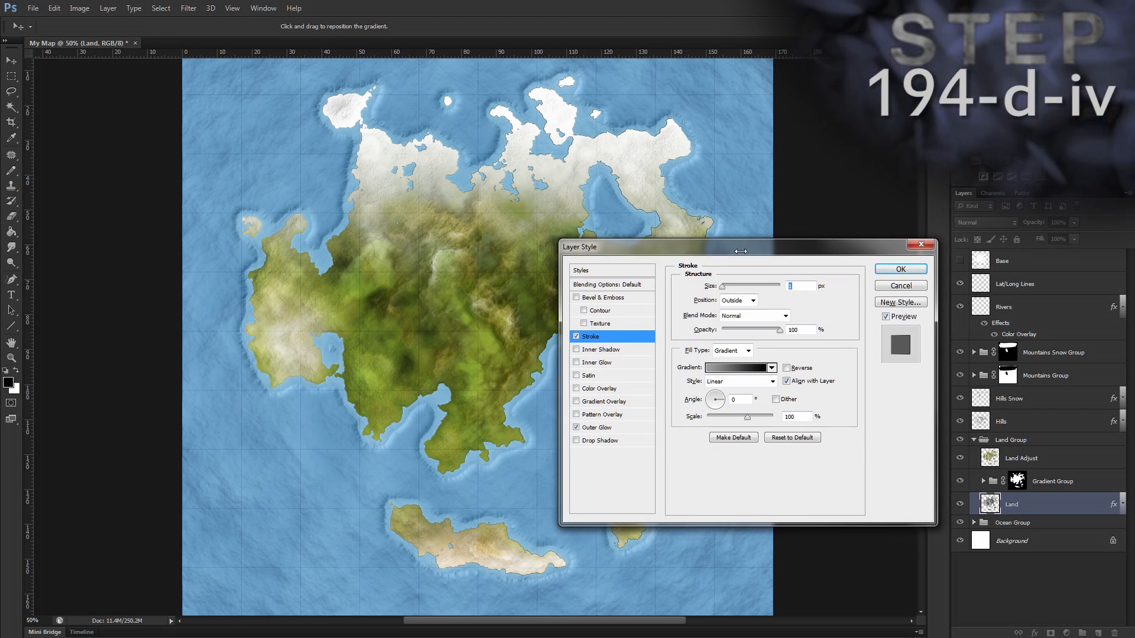
left_click(786, 367)
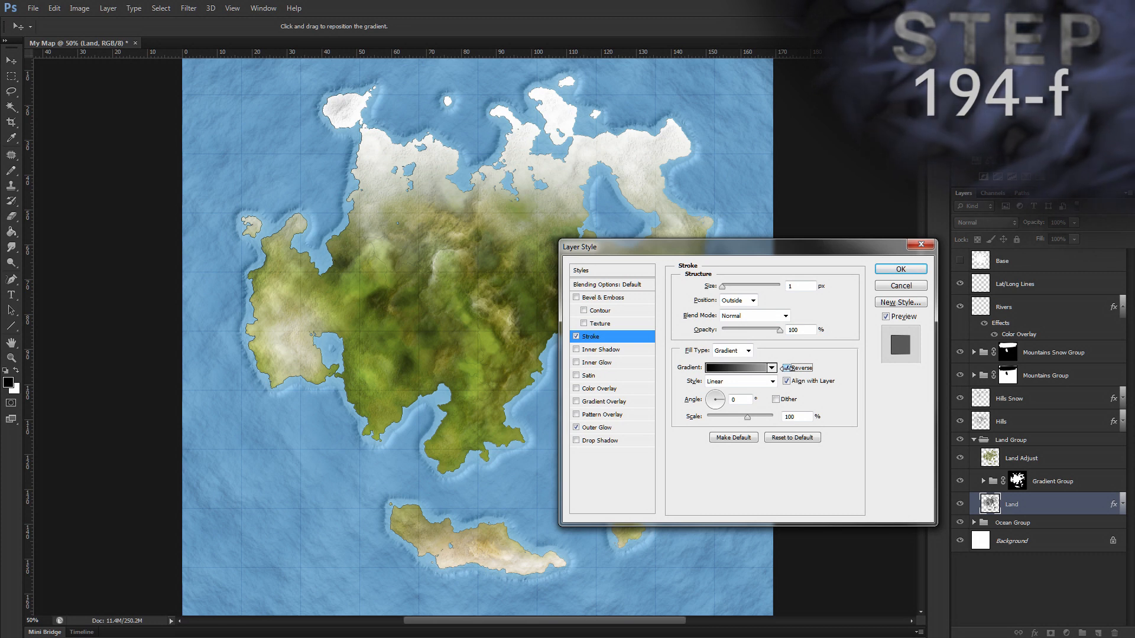
left_click(770, 381)
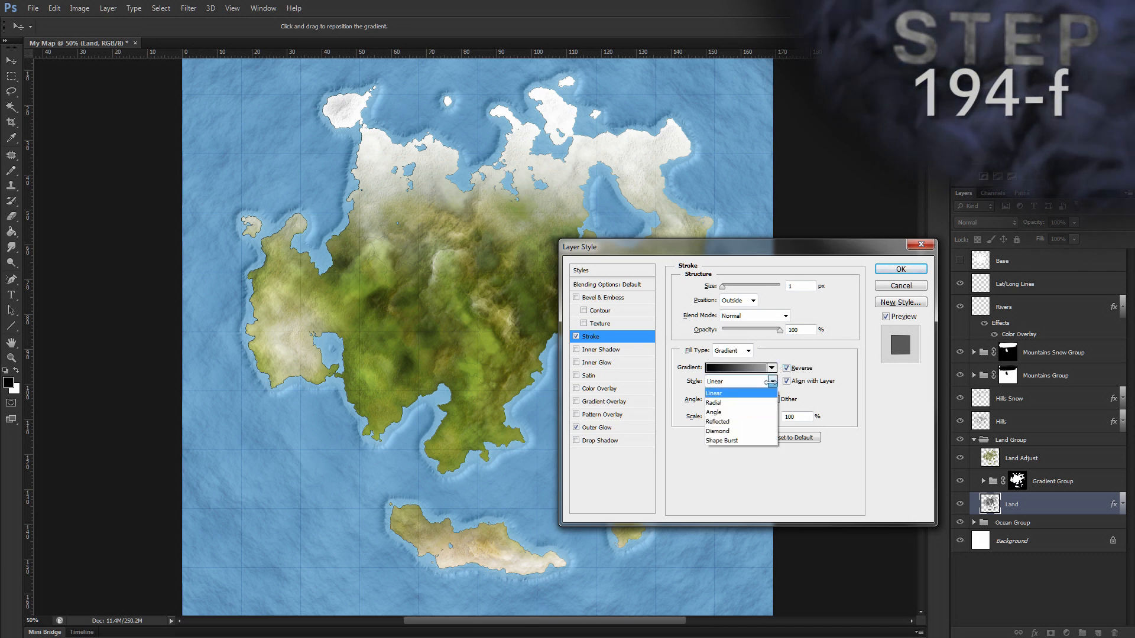
left_click(756, 421)
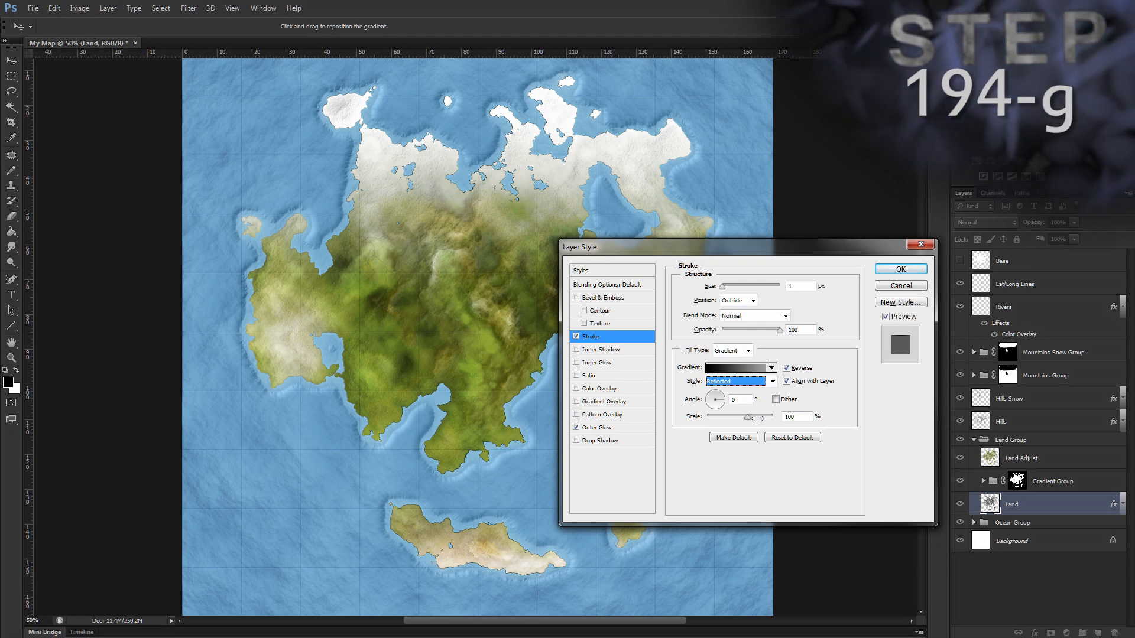
left_click(732, 400)
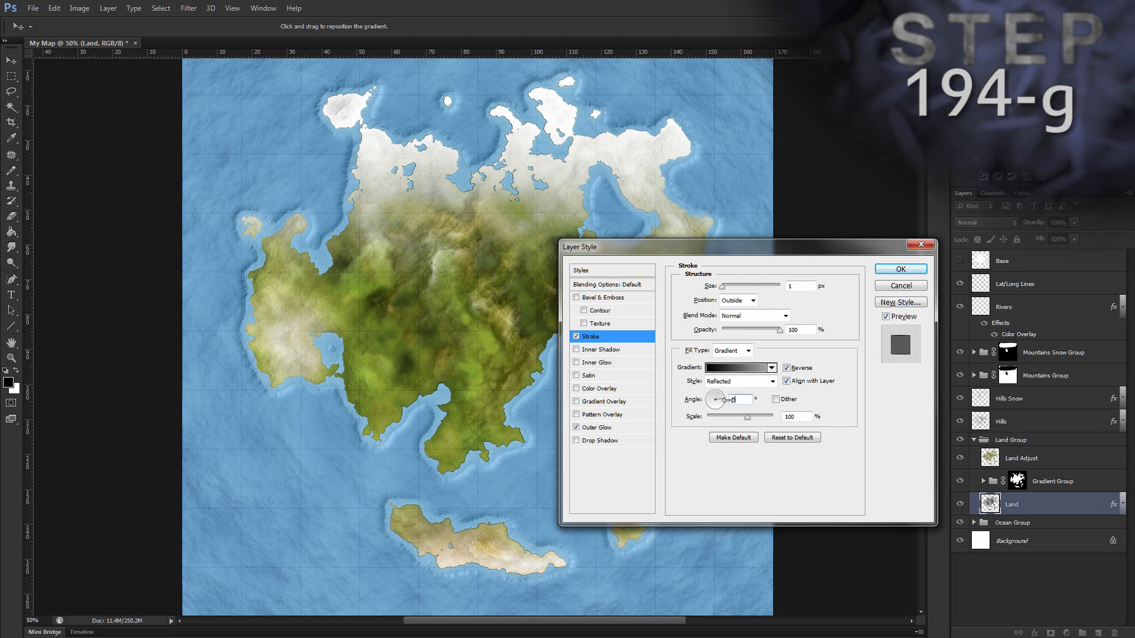
type("90")
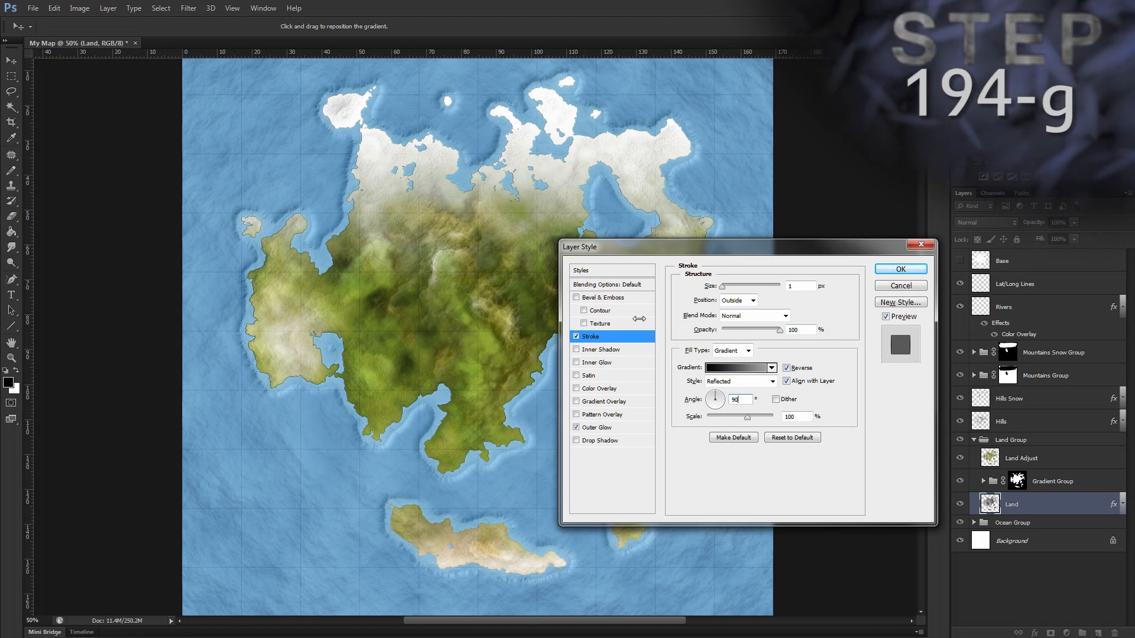
left_click(900, 269)
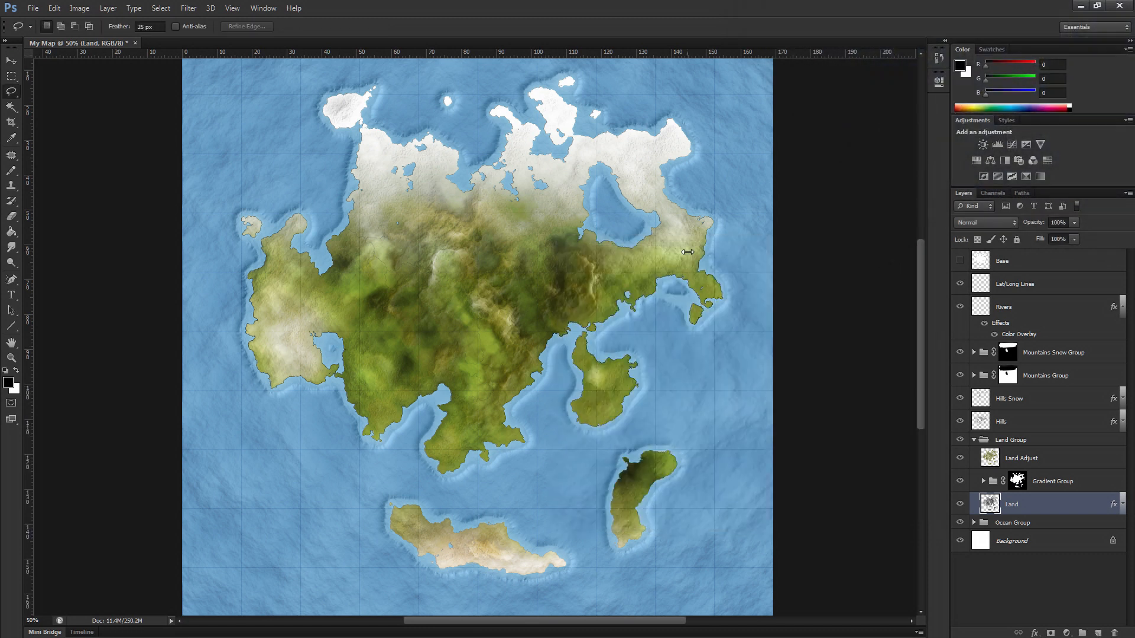